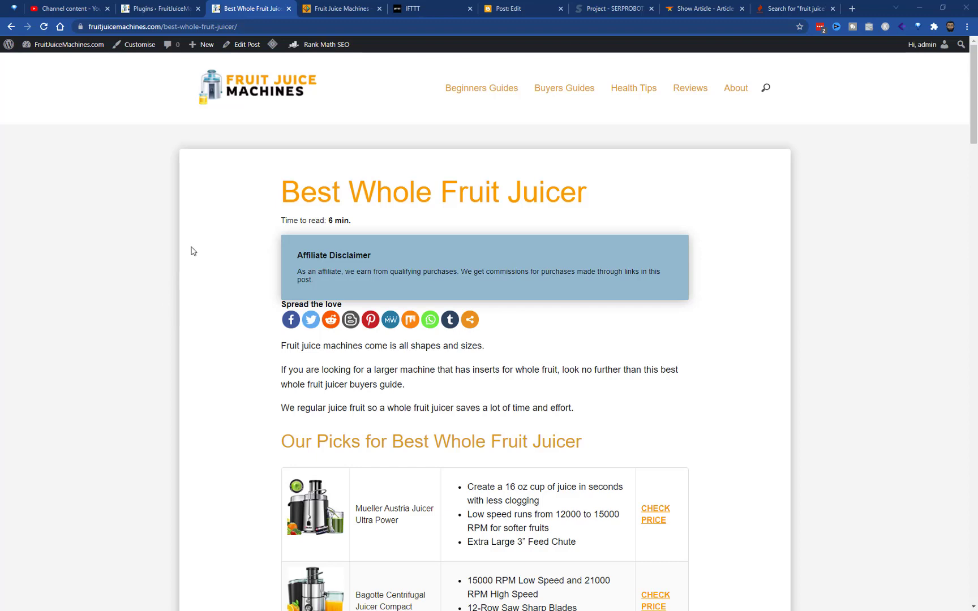
left_click(519, 9)
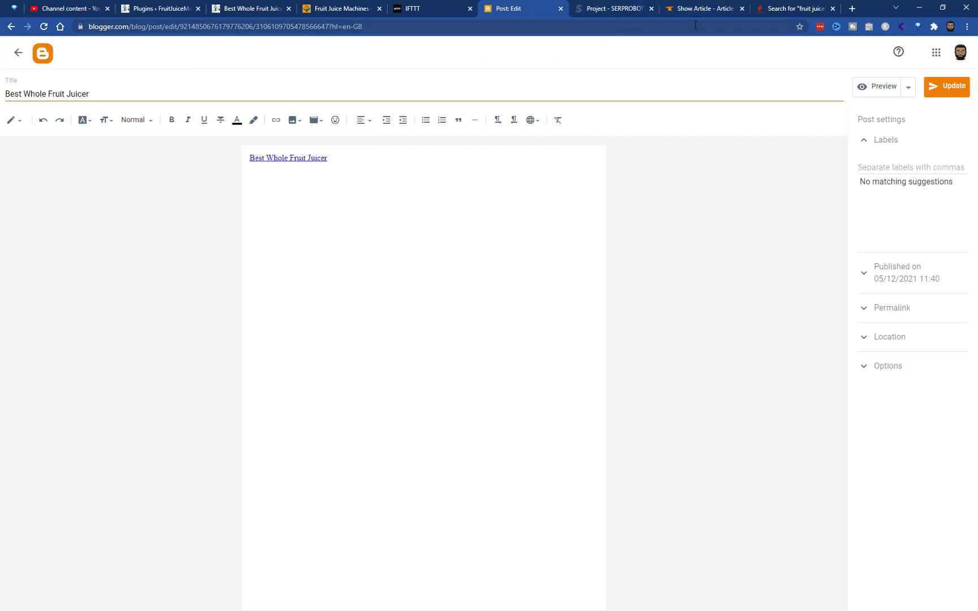
left_click(336, 9)
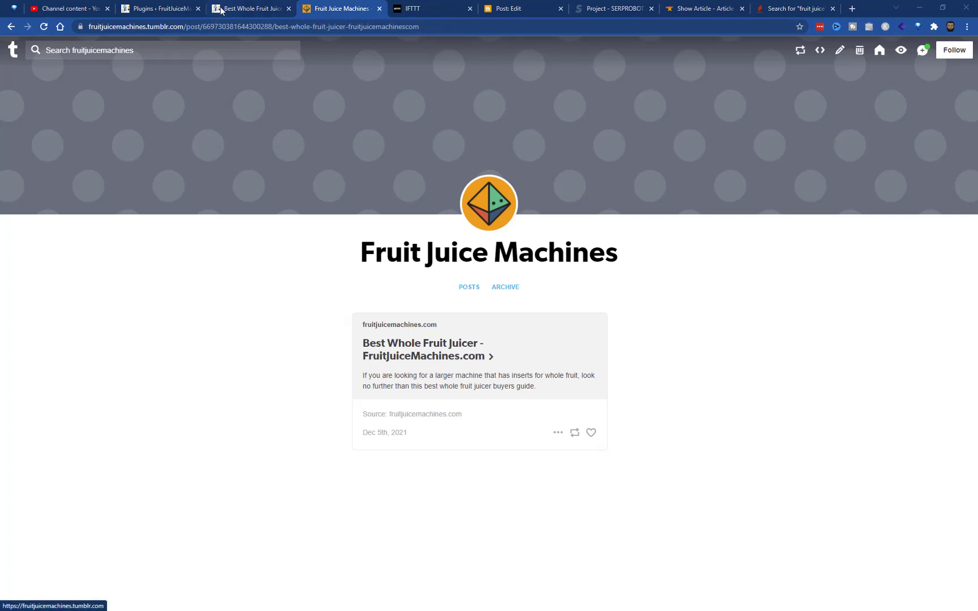
left_click(161, 9)
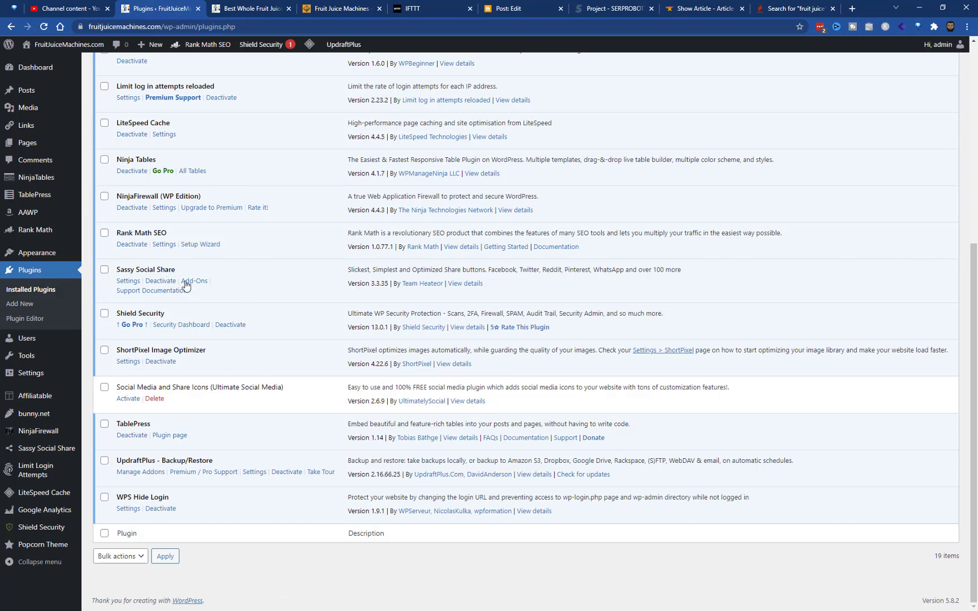
scroll(177, 268, "up", 5)
left_click(250, 8)
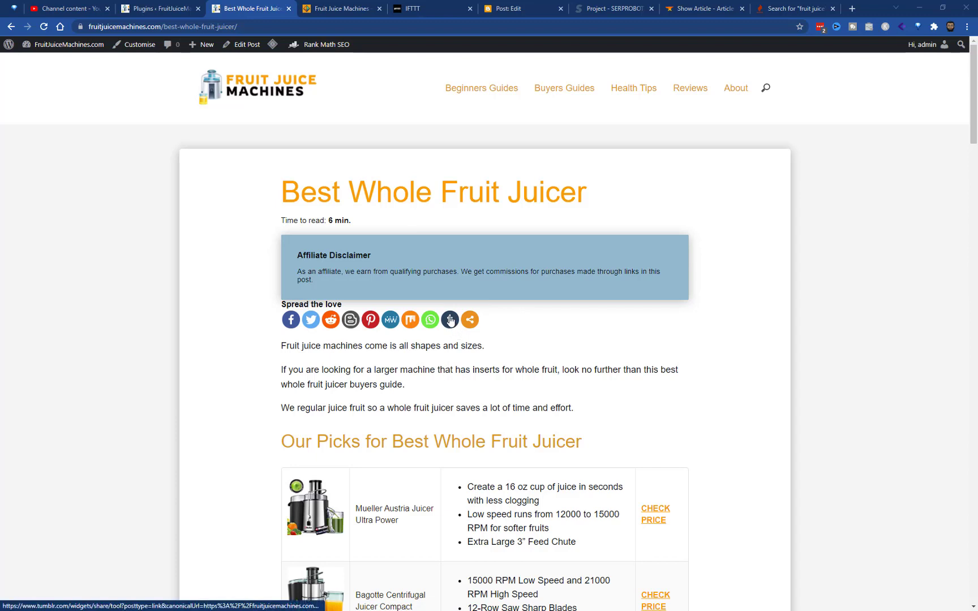
Show the Best Whole Fruit Juicer Tumblr post on its permalink page and copy its URL.
left_click(331, 8)
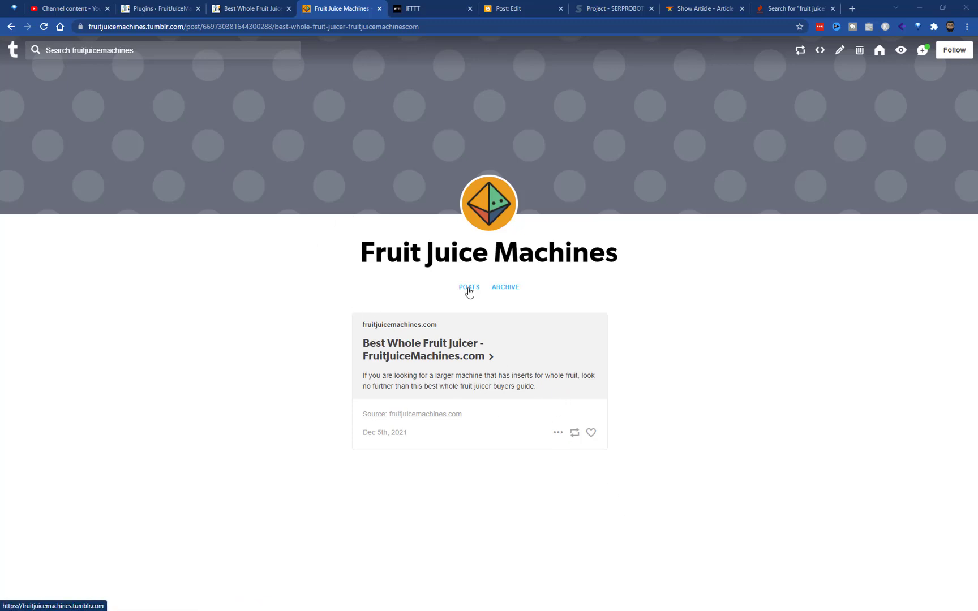
left_click(558, 432)
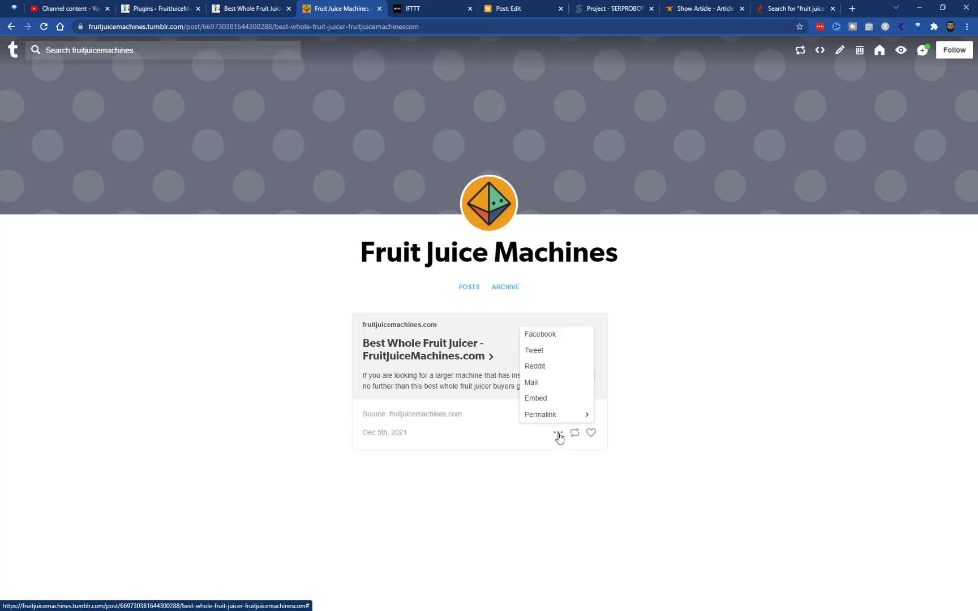
left_click(541, 415)
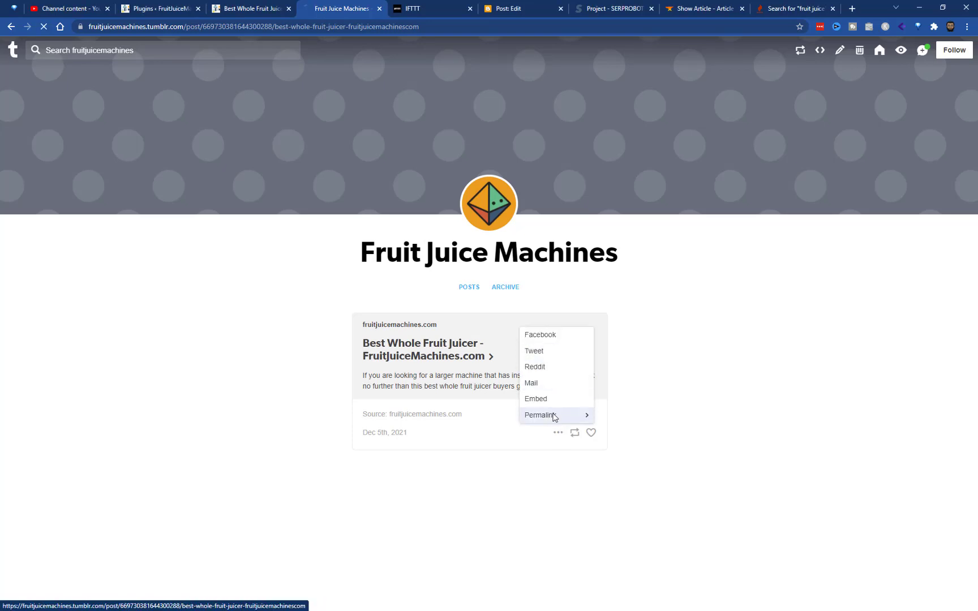
left_click(374, 28)
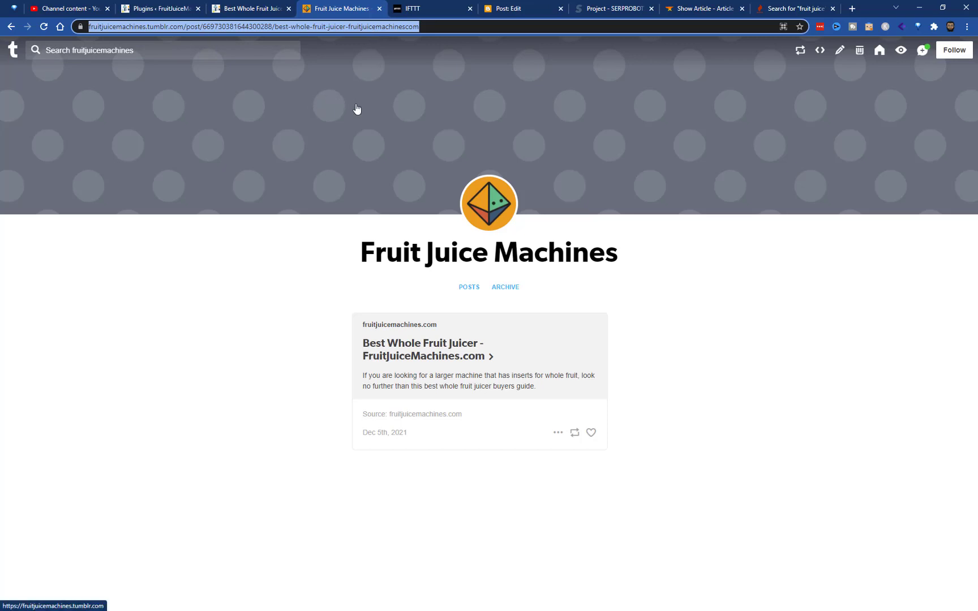
key("alt+Tab")
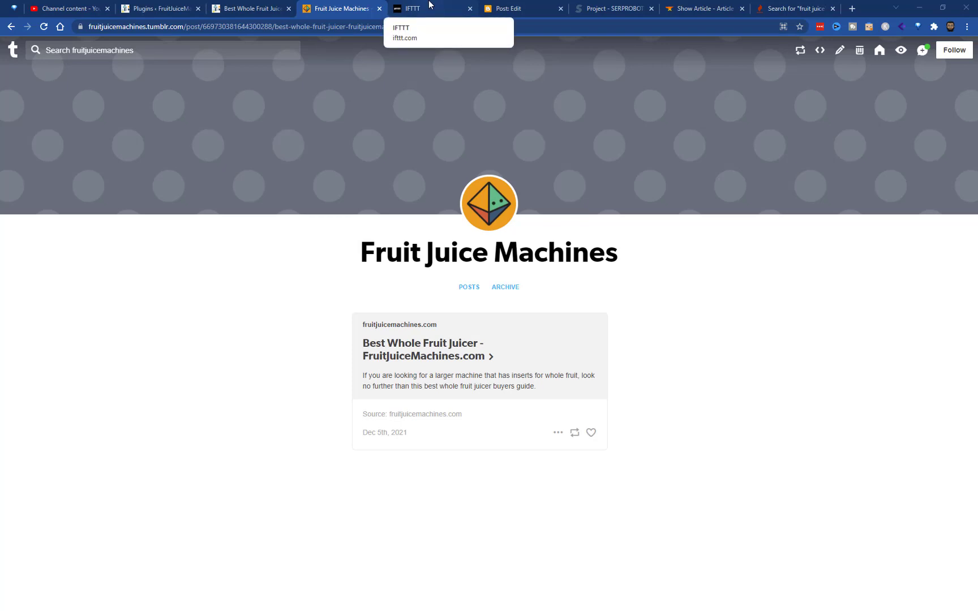
Review IFTTT's Free, Pro and Pro+ plans, then return to the IFTTT homepage.
left_click(429, 8)
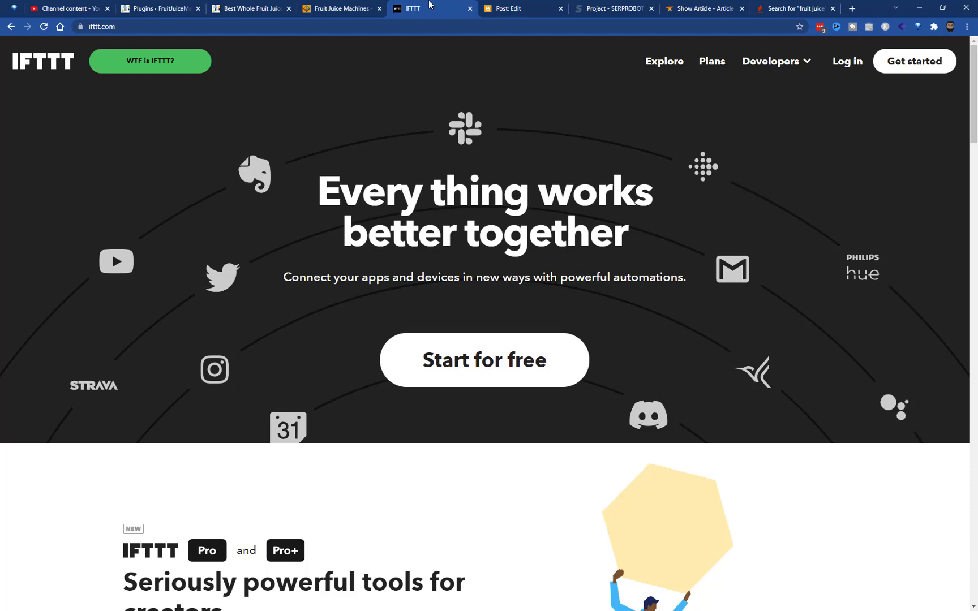
left_click(711, 61)
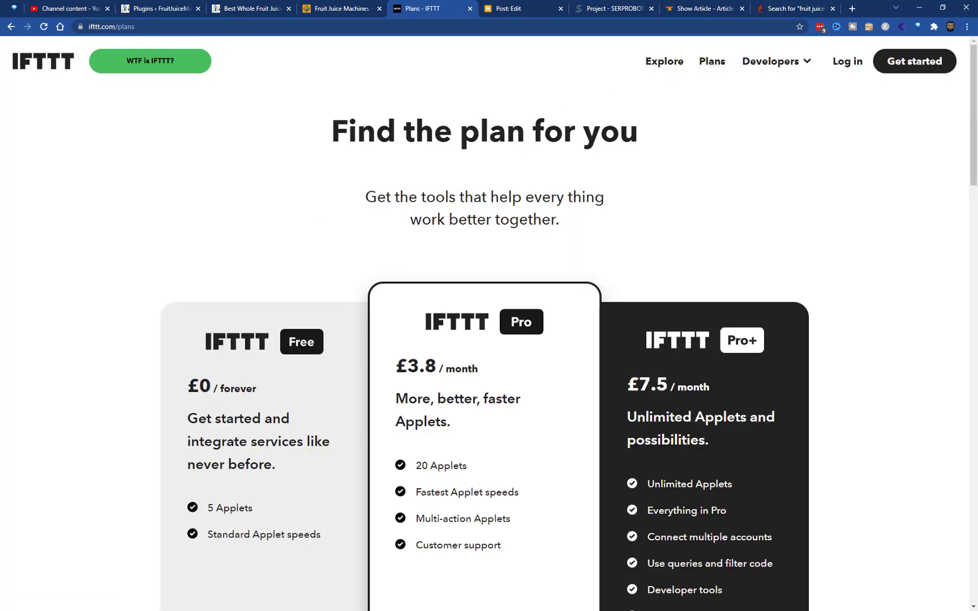
scroll(261, 497, "down", 2)
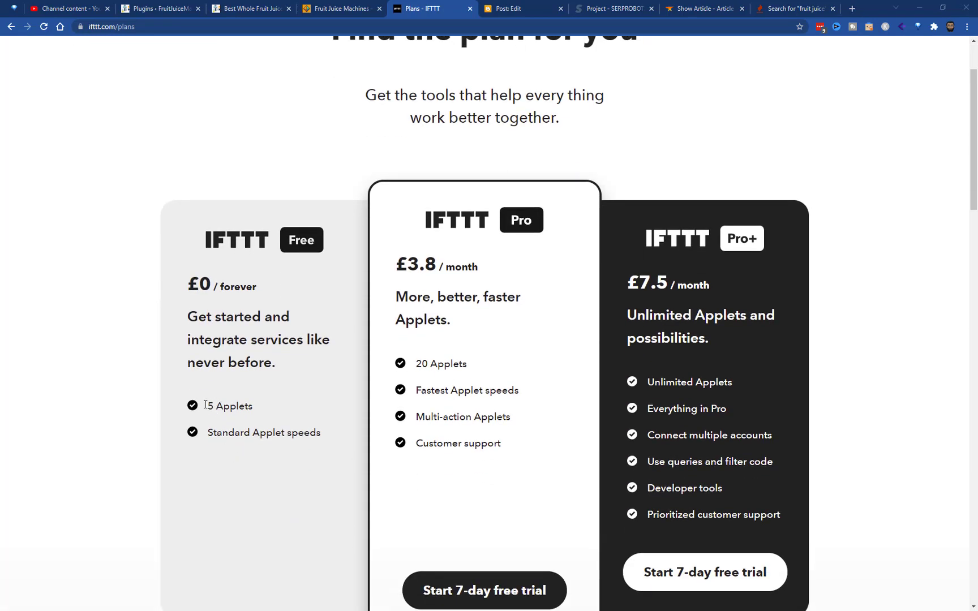
left_click_drag(205, 406, 253, 406)
left_click(220, 437)
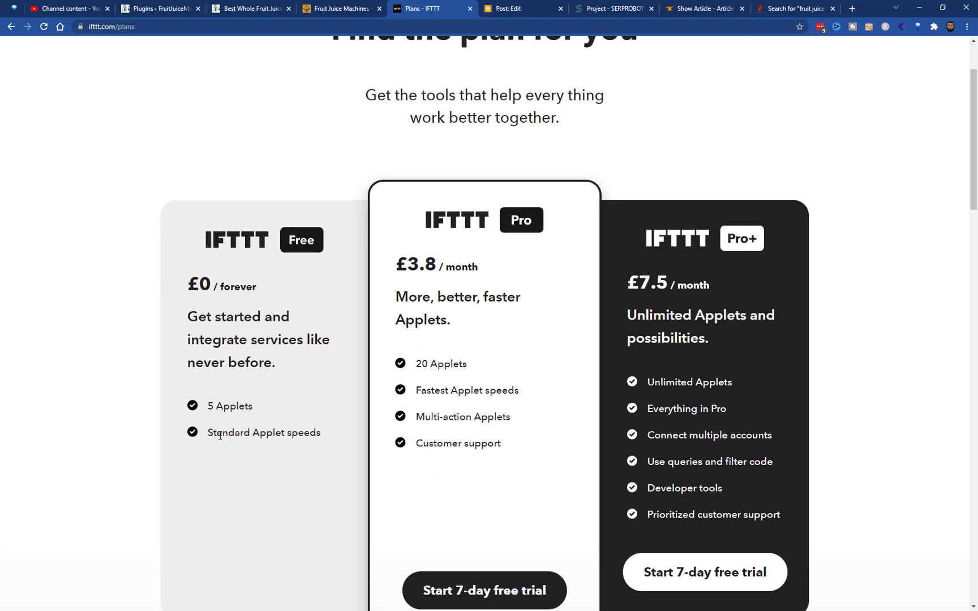
scroll(280, 430, "down", 2)
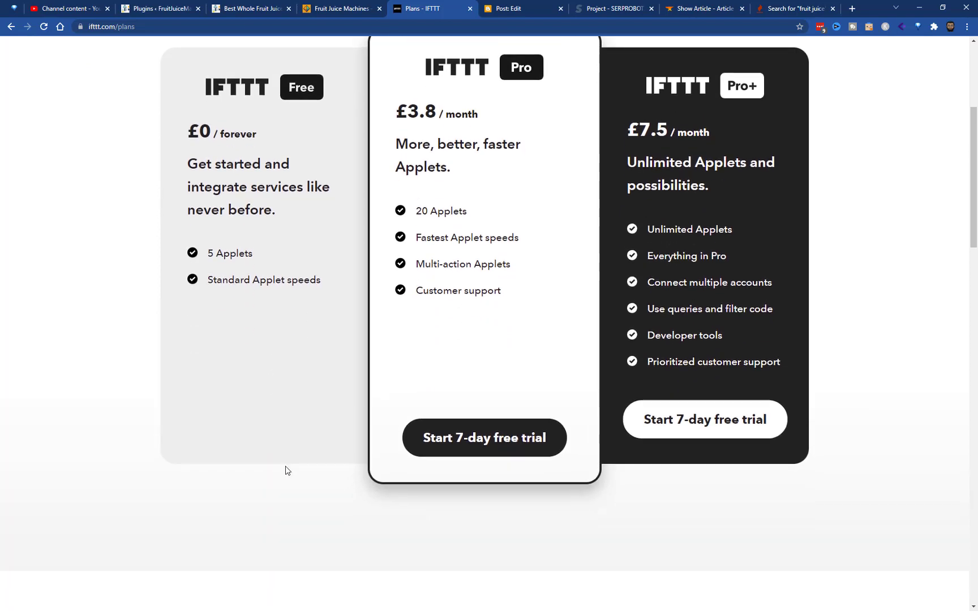
scroll(289, 474, "up", 3)
scroll(289, 473, "up", 3)
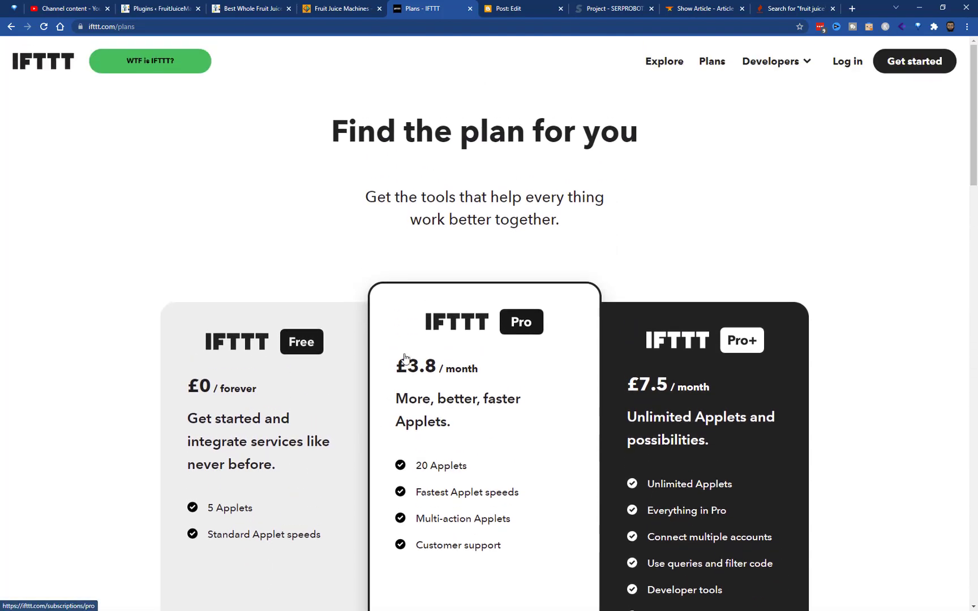
key("alt+Left")
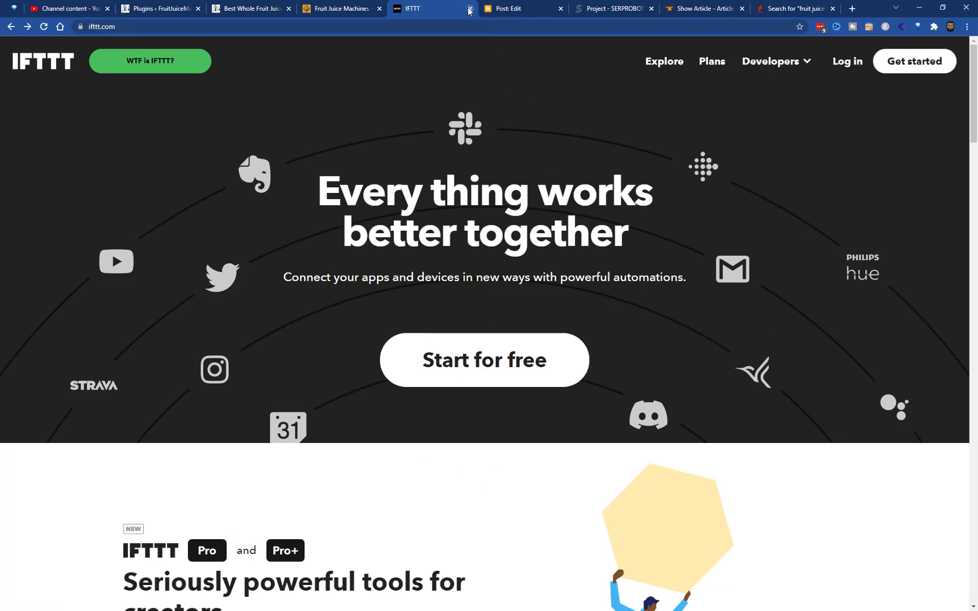
Close the Blogger editor tabs and maximize the remote desktop showing RankerX Turbo Wizards.
left_click(508, 9)
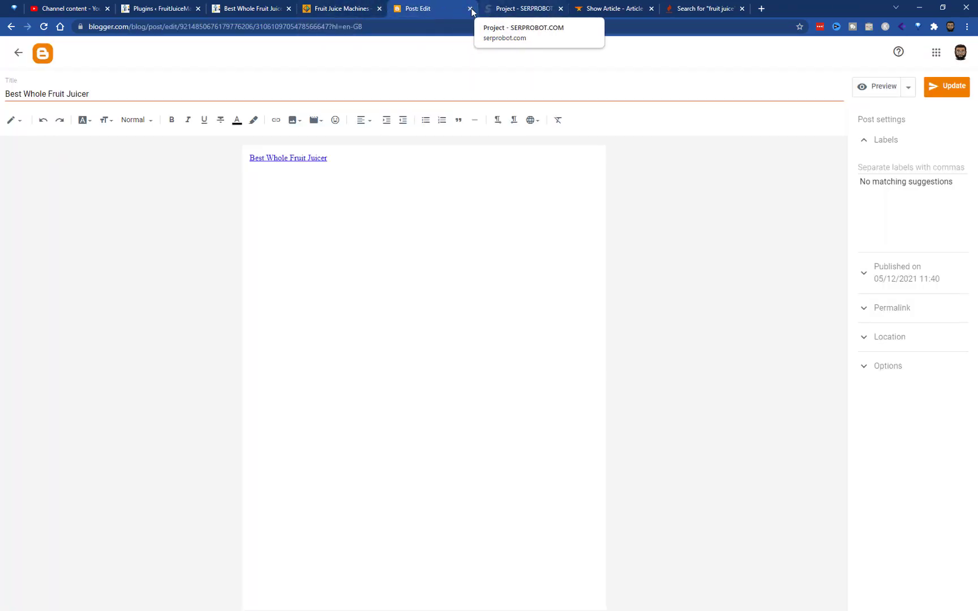
left_click(469, 8)
left_click(336, 8)
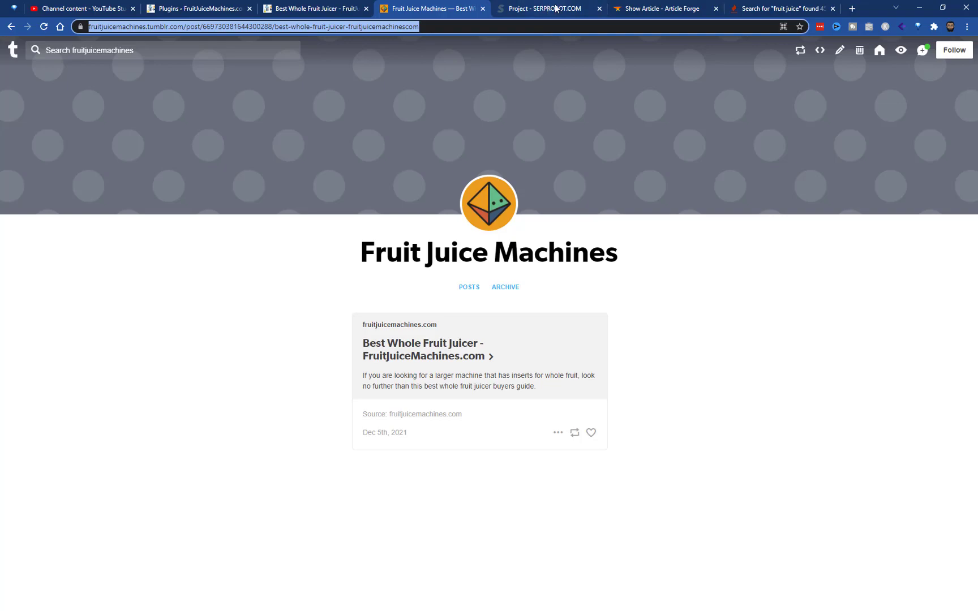
left_click(657, 9)
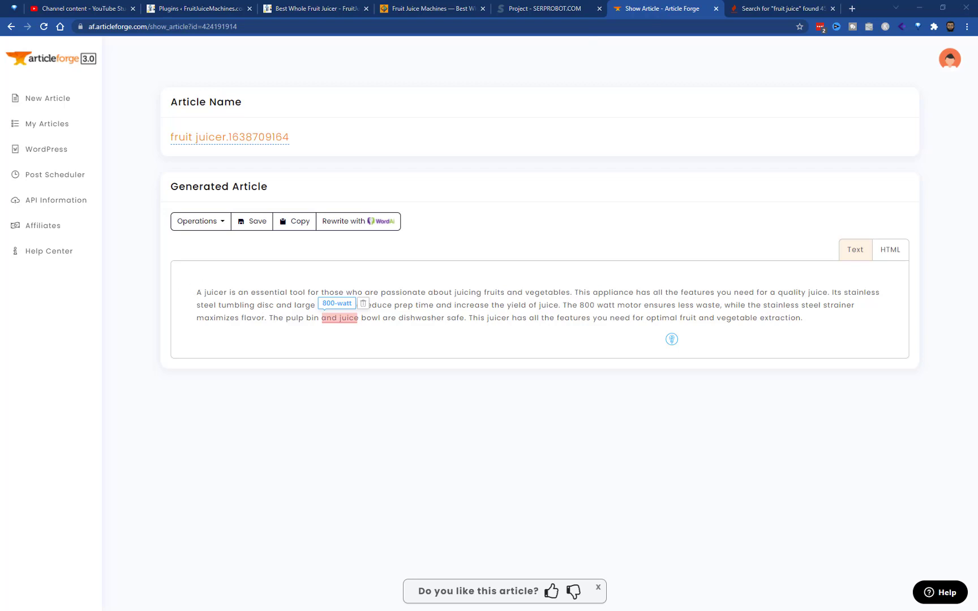
left_click_drag(31, 38, 631, 27)
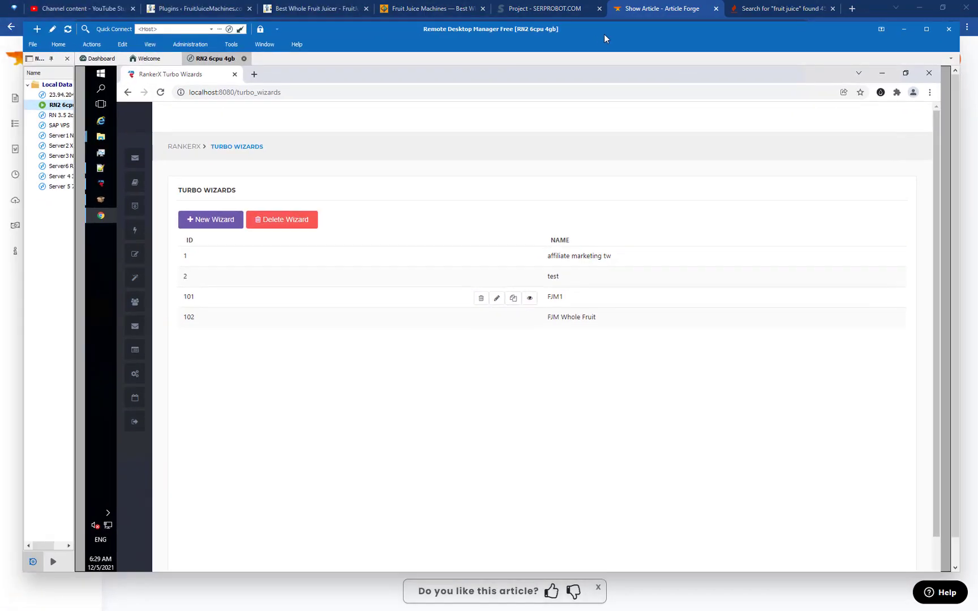
left_click(927, 28)
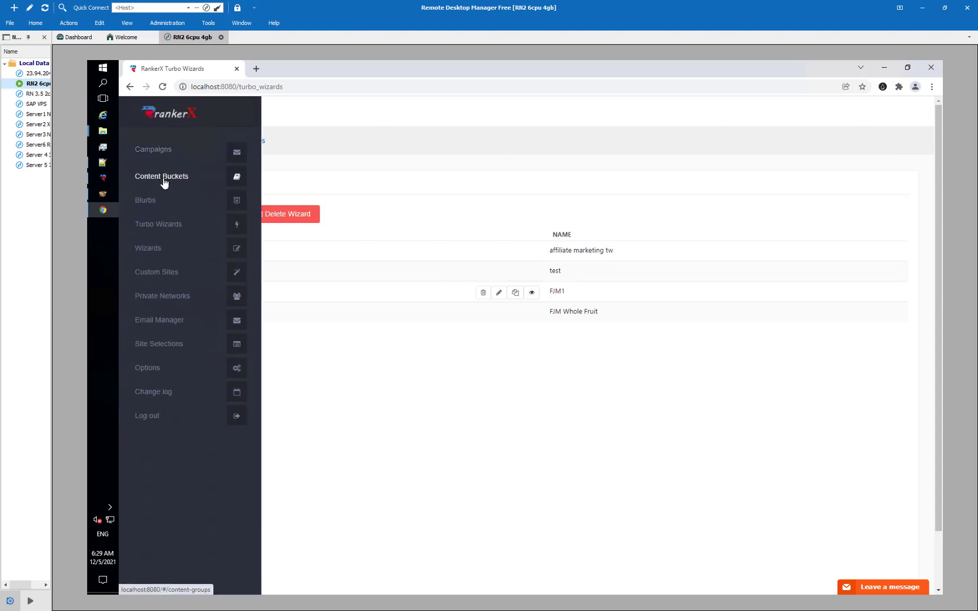
Save 'Fruit Juice Machines' as protected words for the Fruit Juice Machines Whole content group.
mouse_move(135, 182)
left_click(173, 180)
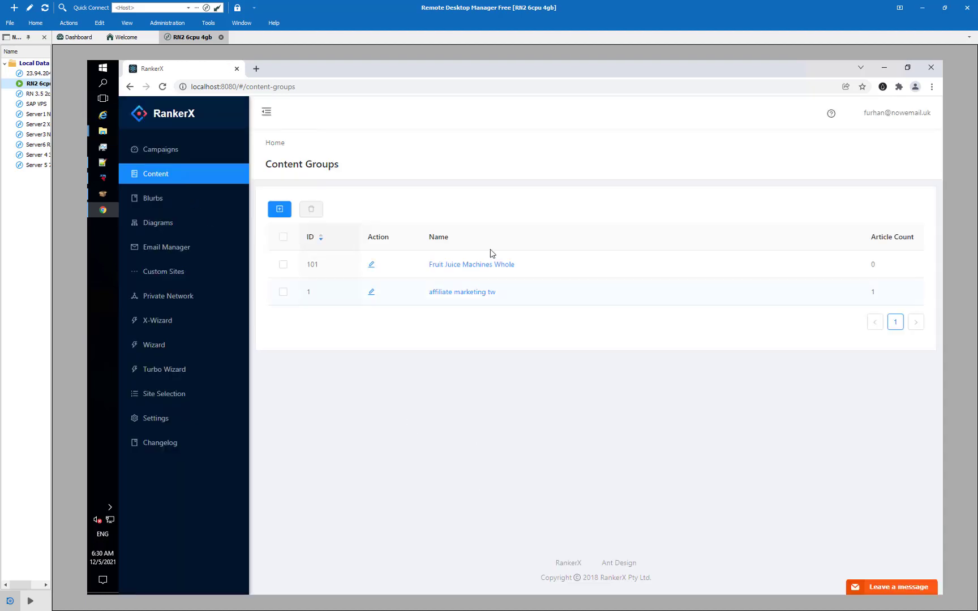
left_click(462, 265)
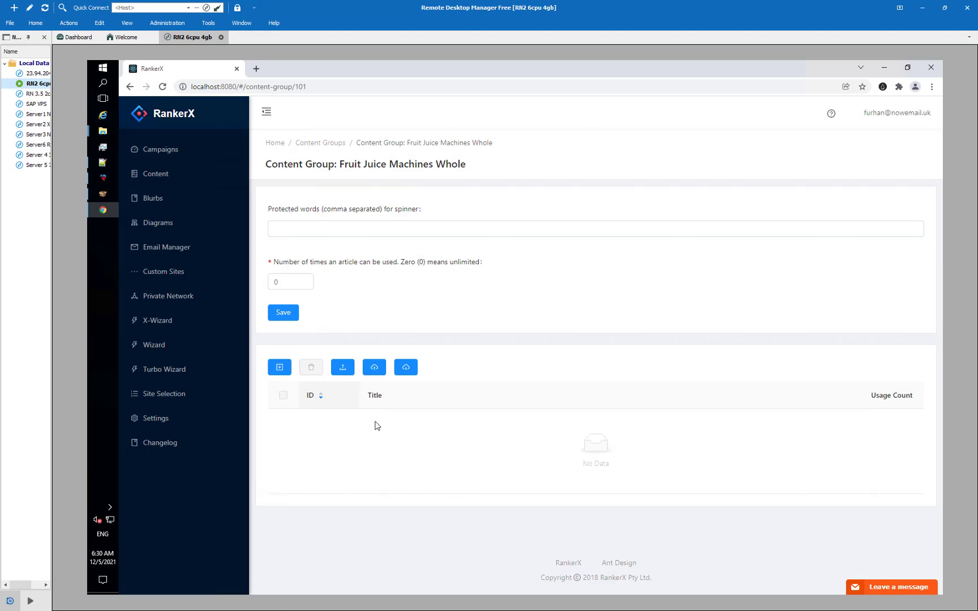
left_click(330, 228)
left_click_drag(432, 165, 342, 167)
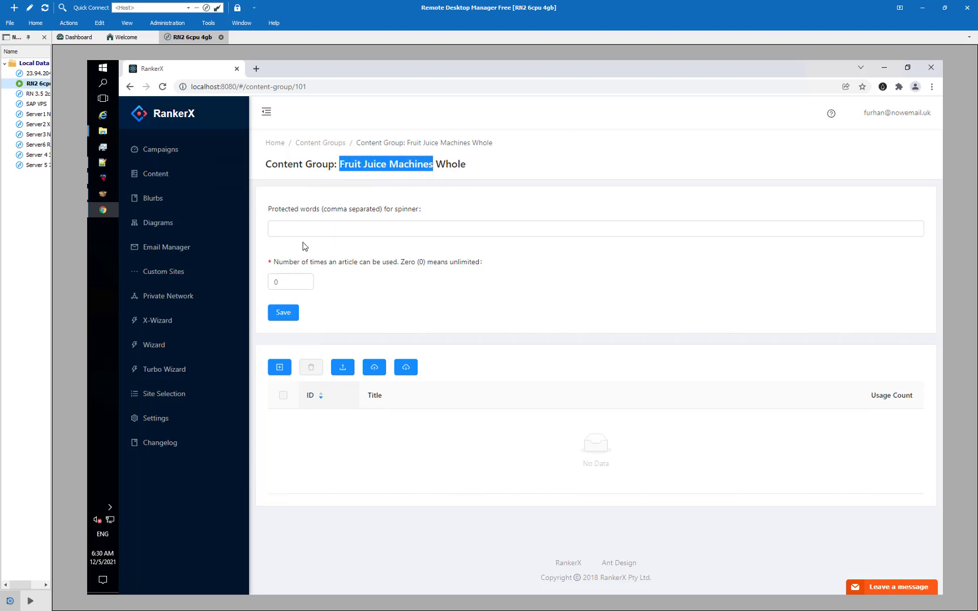
left_click(314, 228)
type("Fruit Juice Machines")
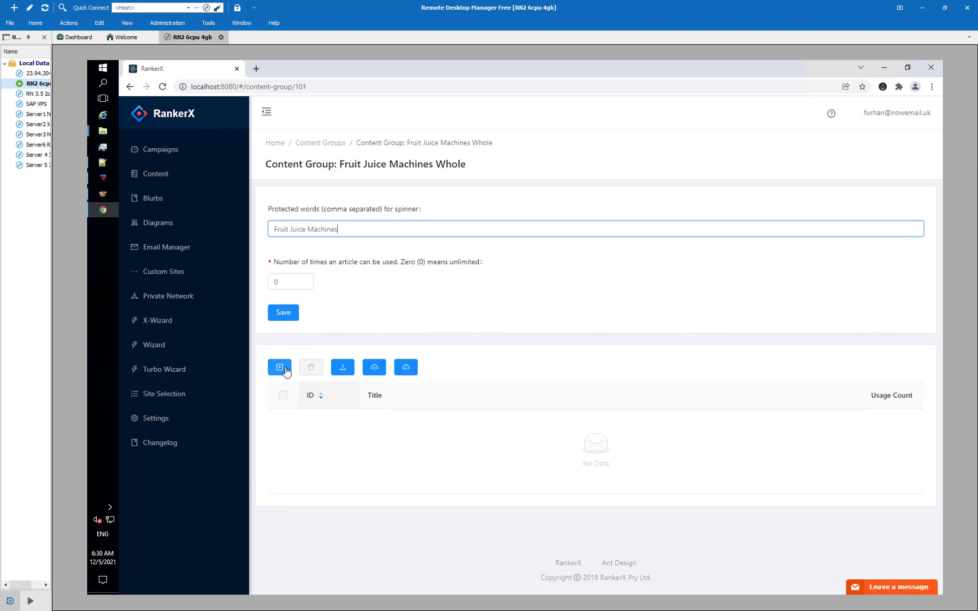
left_click(303, 467)
left_click(288, 312)
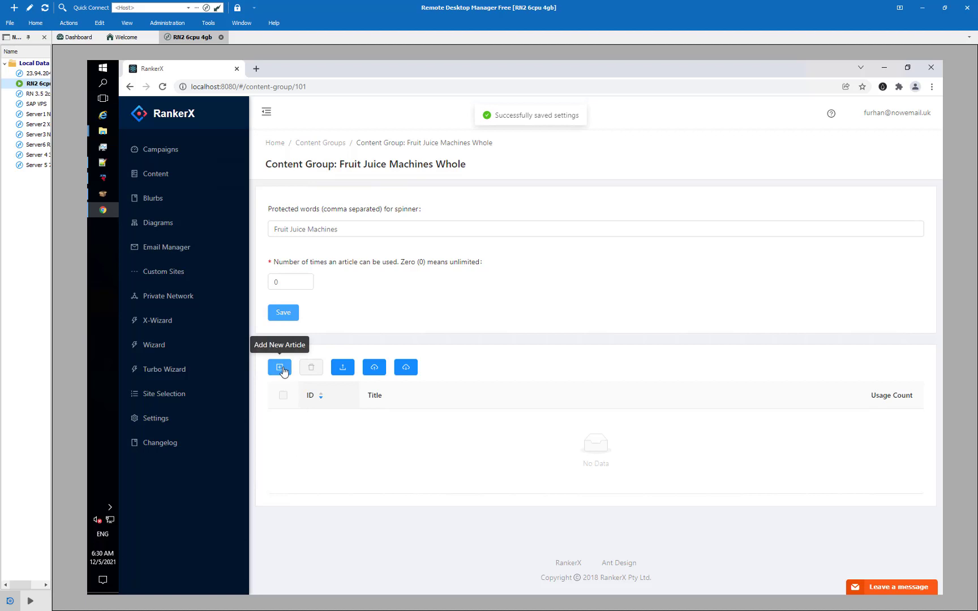
Start an Article Forge download with keyword Fruit Juice and sub keywords health, diet.
left_click(280, 368)
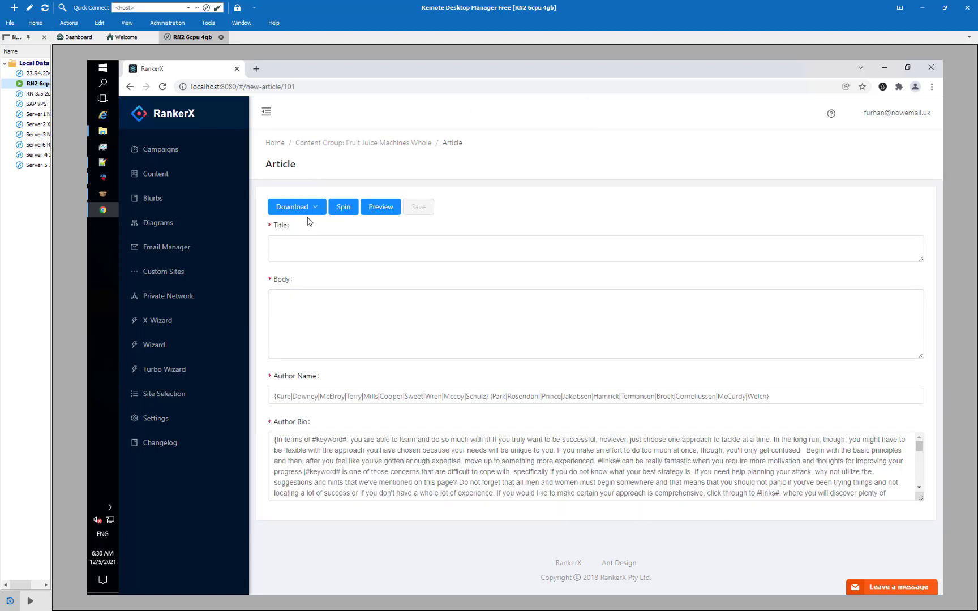
left_click(305, 209)
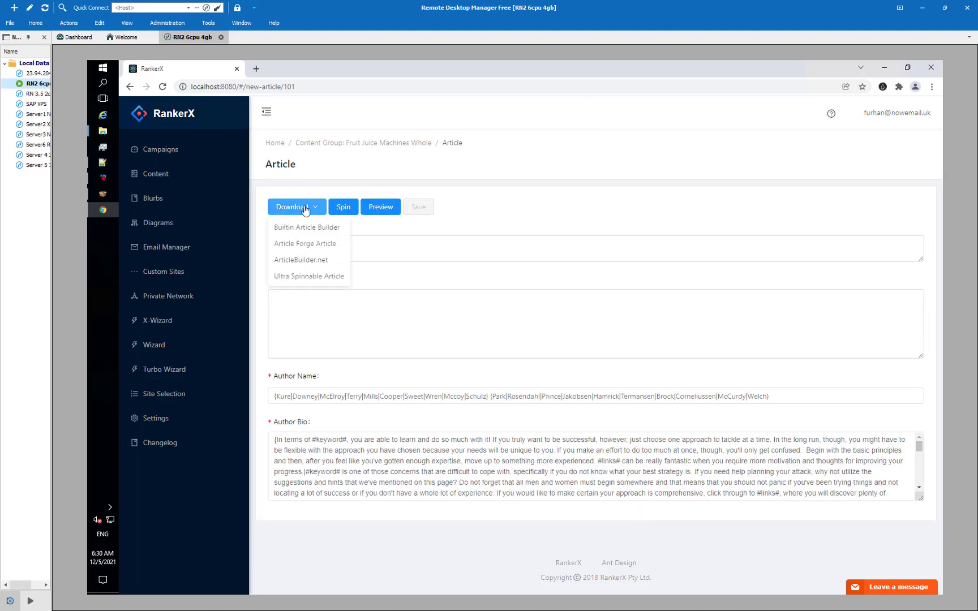
left_click(314, 247)
left_click(209, 168)
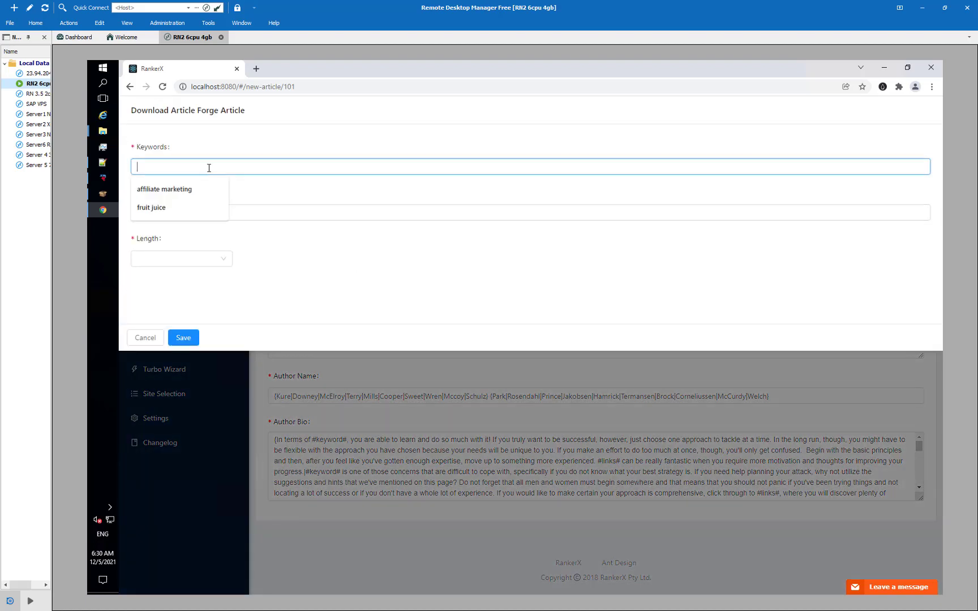
type("Fruit Juice Machines")
key("BackSpace")
key("BackSpace")
key("BackSpace")
key("BackSpace")
key("BackSpace")
key("BackSpace")
type("e")
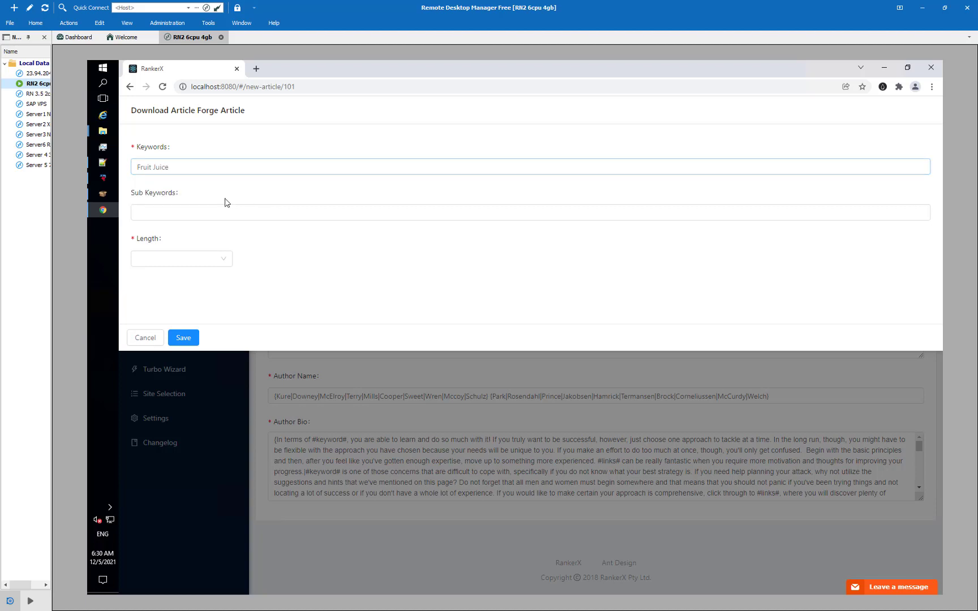
left_click(215, 211)
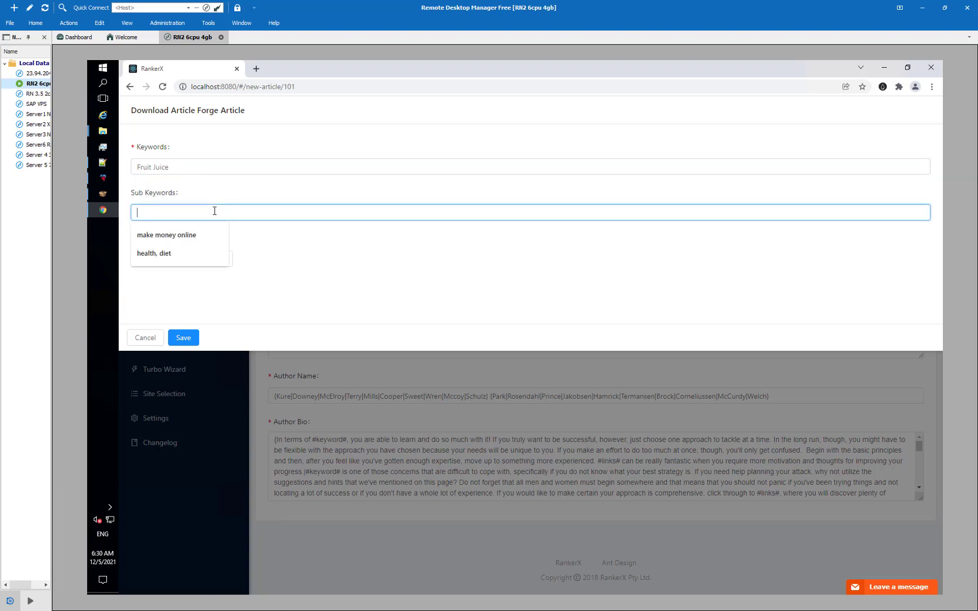
type("health")
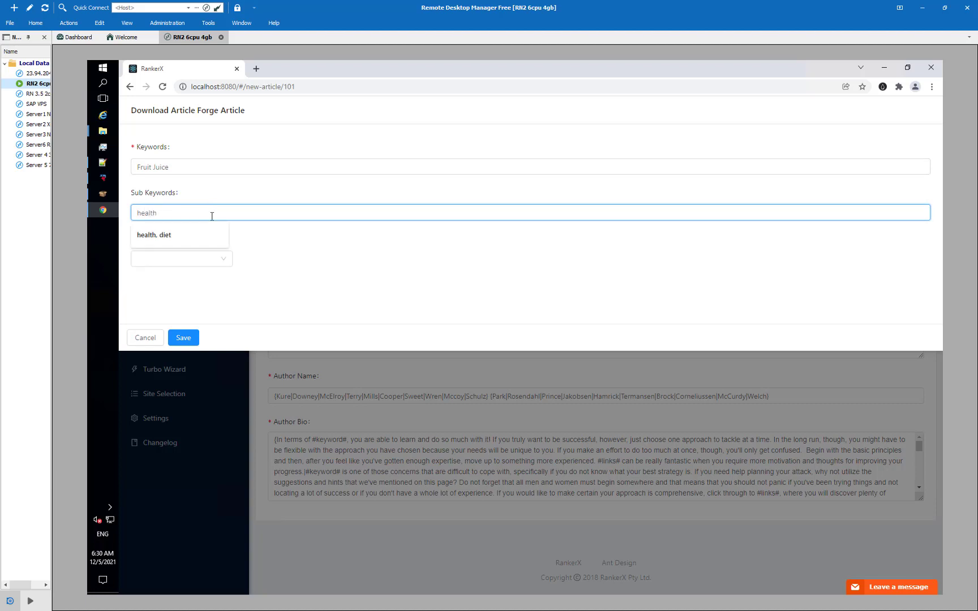
left_click(176, 235)
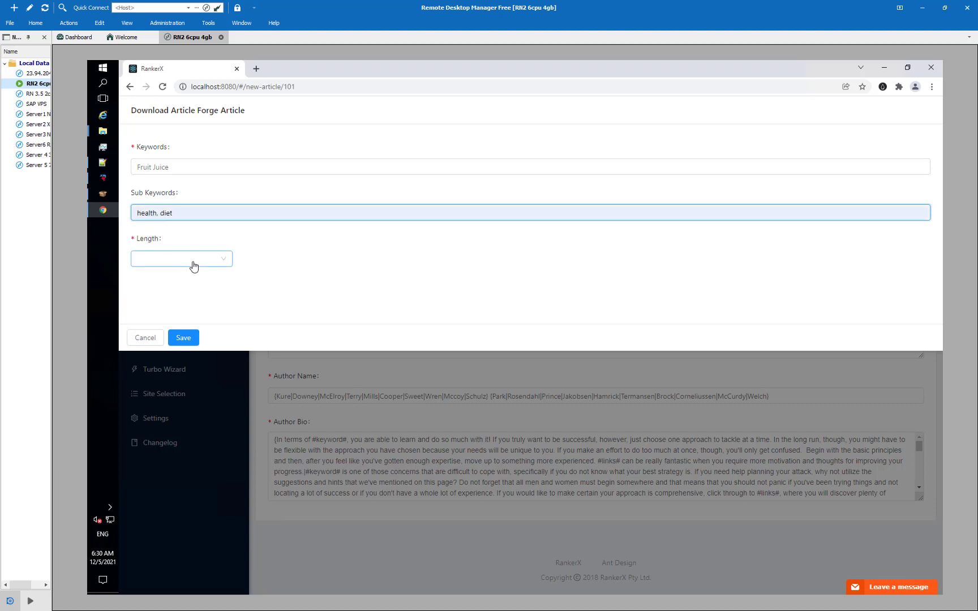
Set the article length to Short (~200 Words) and save the download request.
left_click(193, 260)
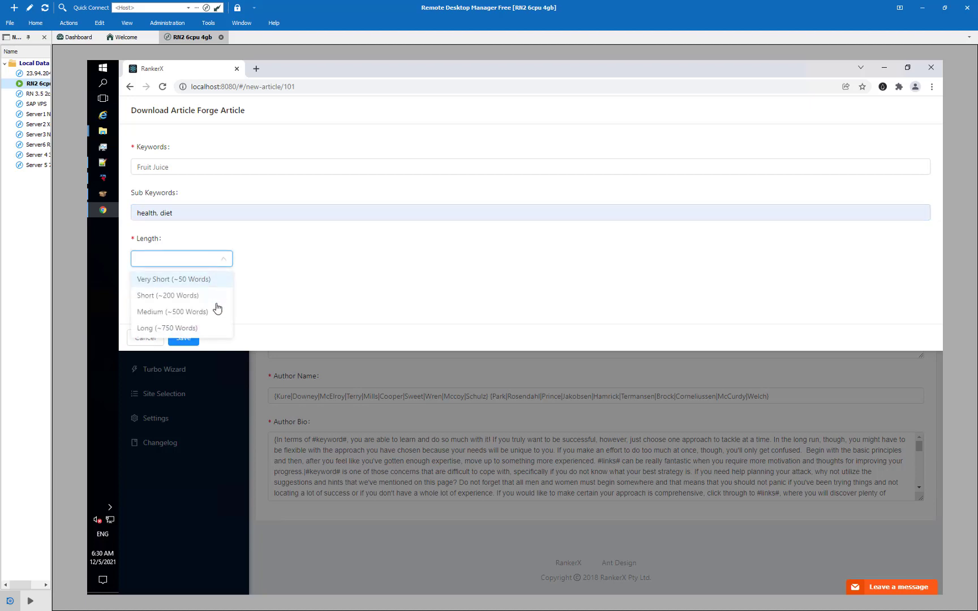
left_click(175, 295)
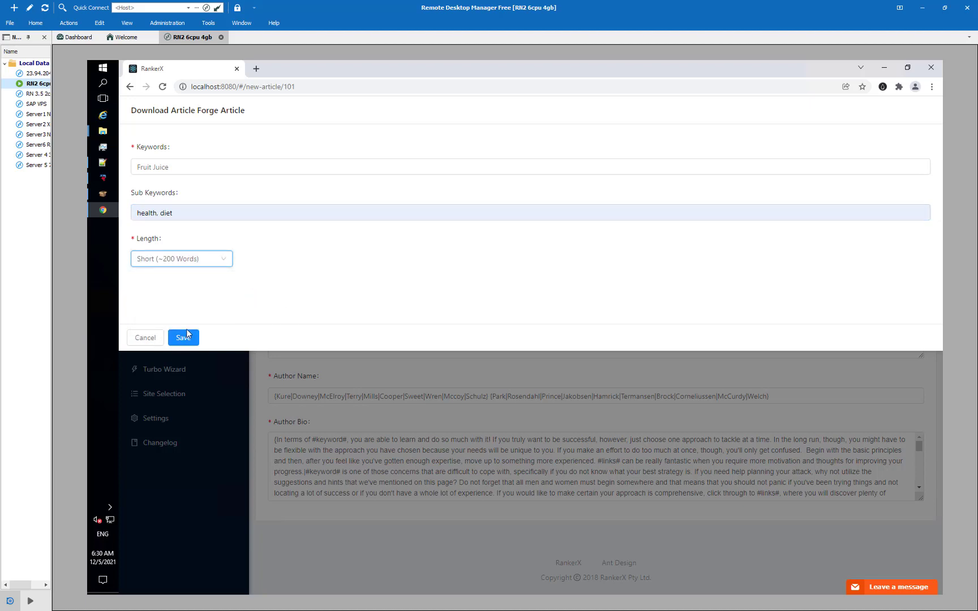
left_click(177, 260)
left_click(178, 261)
left_click(183, 339)
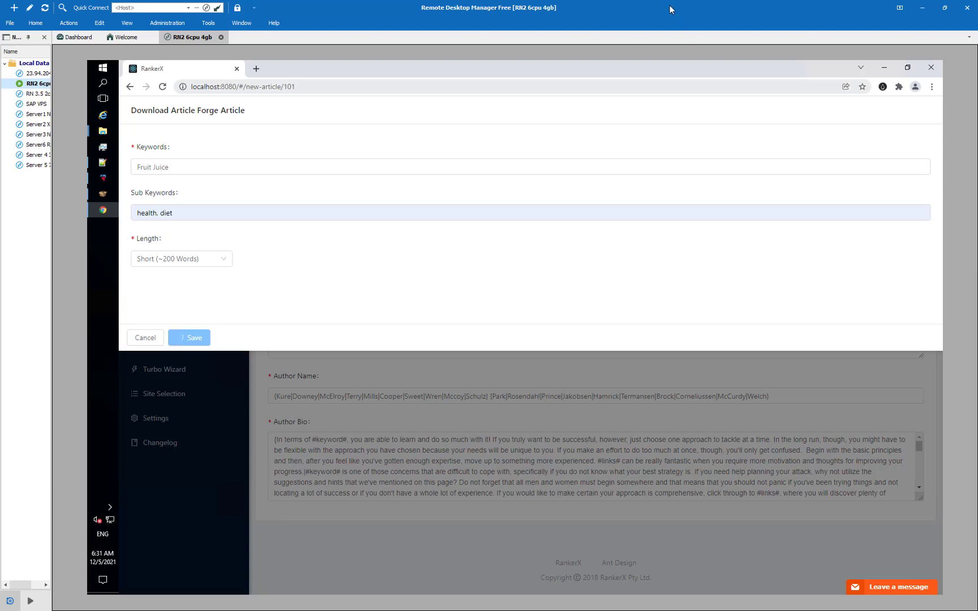
Switch from the remote desktop to the generated fruit juicer article in Article Forge.
key("alt+Tab")
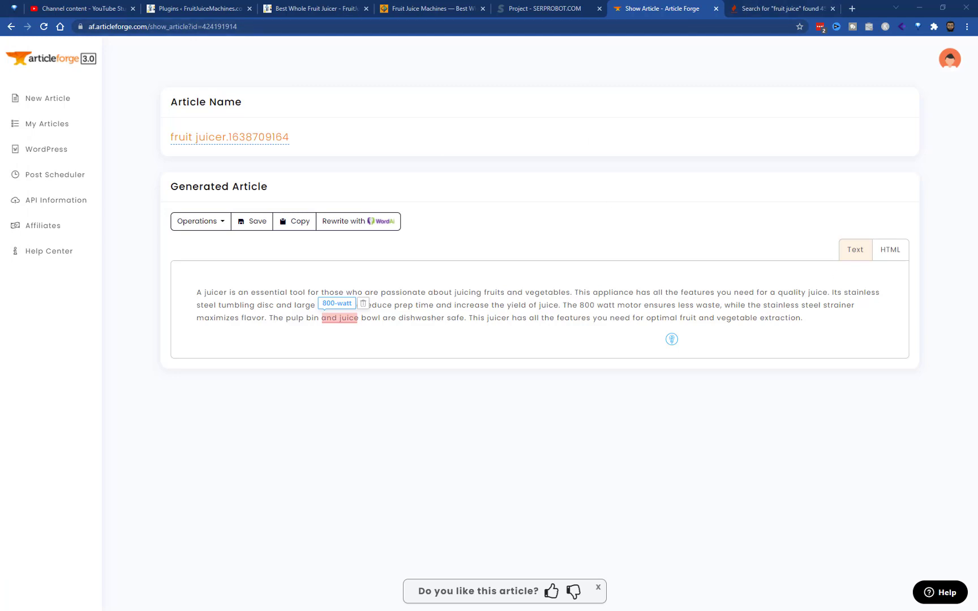
Move the remote desktop aside and show the Keyword Tool results for fruit juice.
key("alt+Tab")
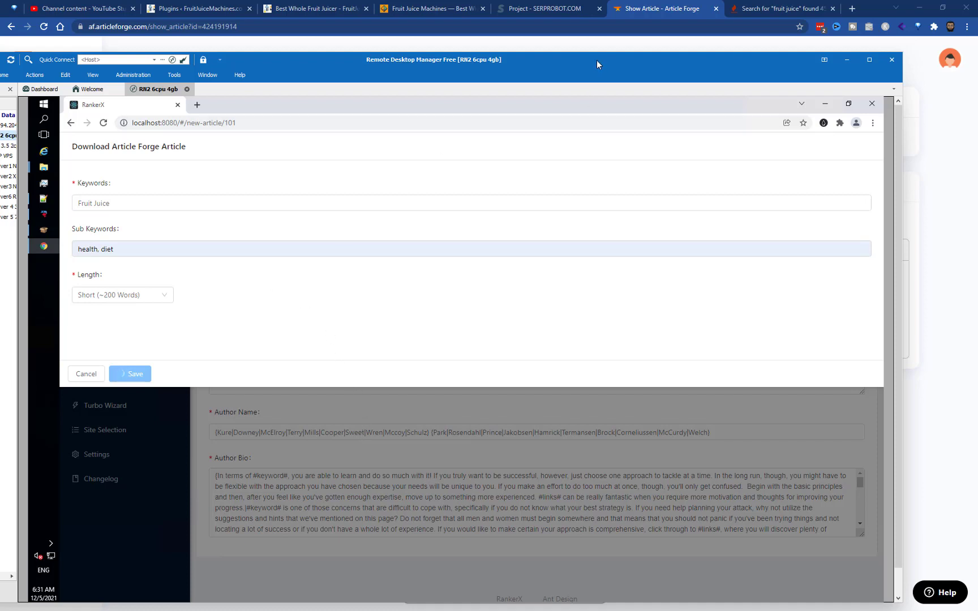
left_click_drag(597, 60, 1, 54)
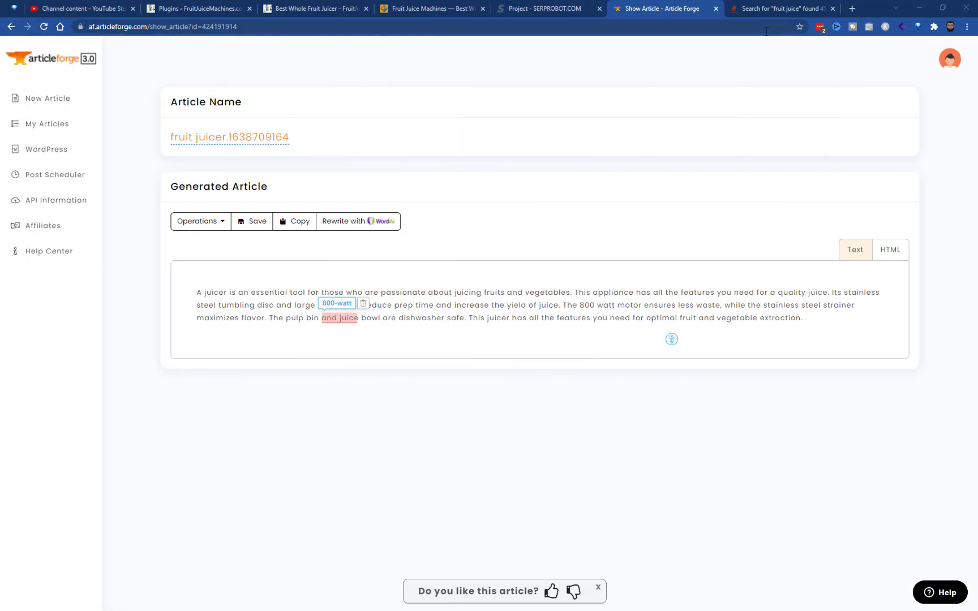
left_click(791, 8)
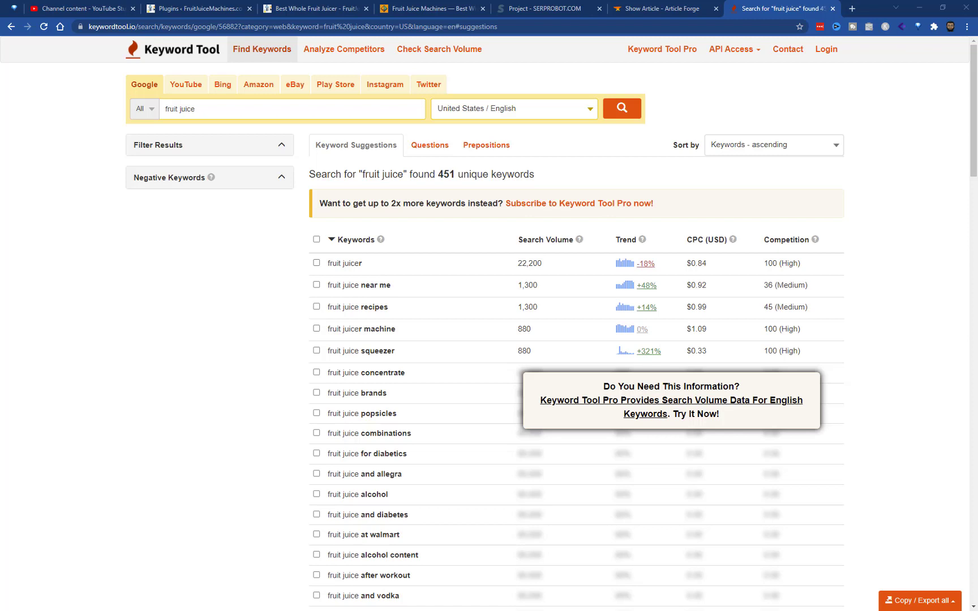
Tick the fruit juicer and fruit juice recipes keywords in Keyword Tool.
left_click_drag(362, 263, 329, 268)
left_click(316, 263)
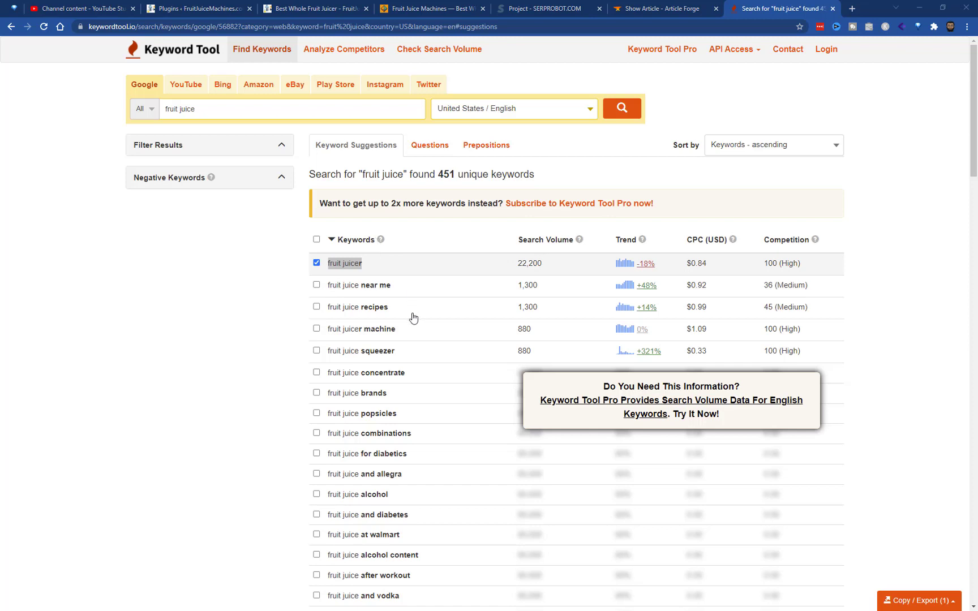
left_click_drag(390, 307, 328, 309)
left_click(316, 306)
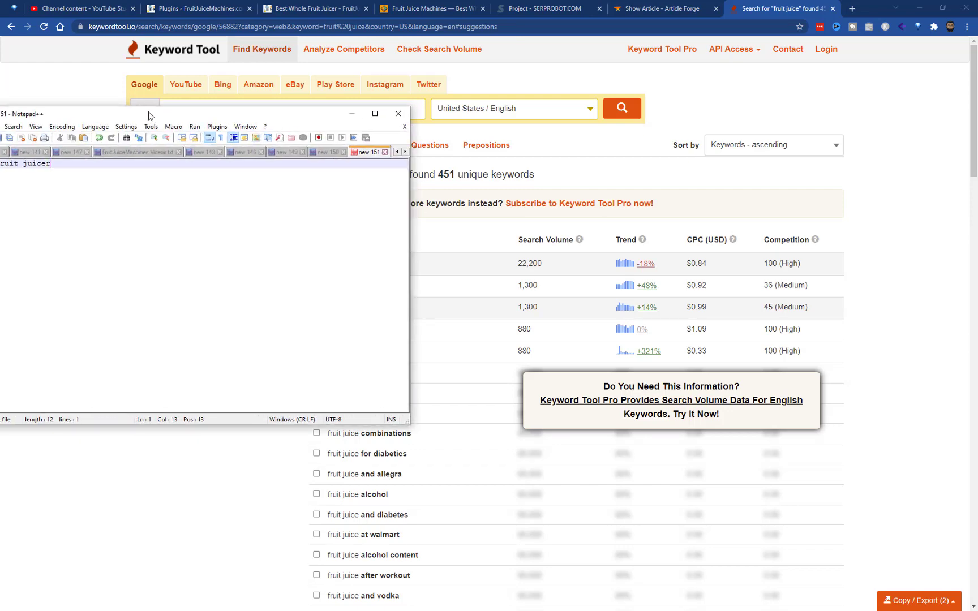
Arrange Notepad++ beside the browser and add fruit juice recipes to the spintax line.
left_click_drag(810, 4, 873, 13)
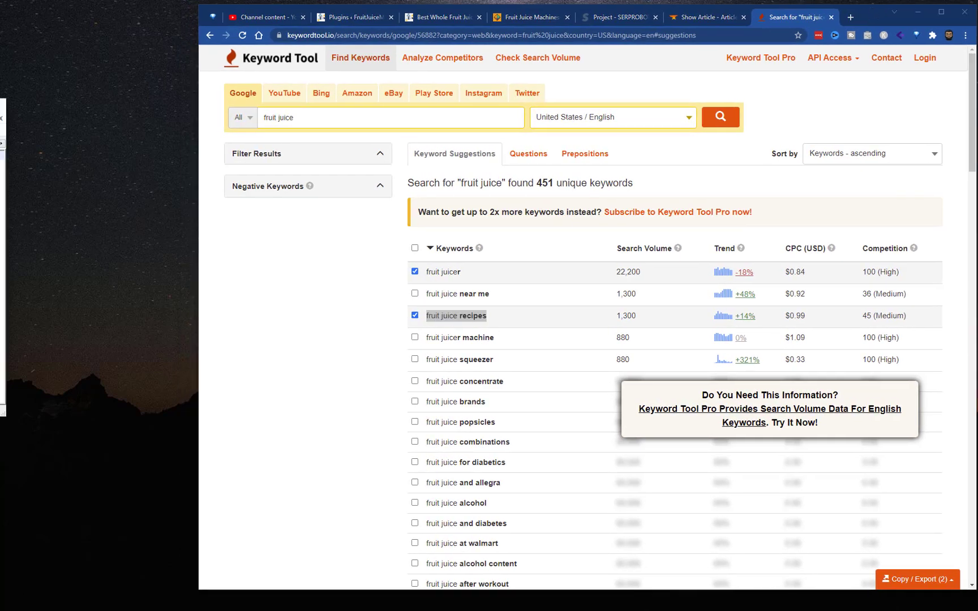
left_click_drag(16, 42, 310, 48)
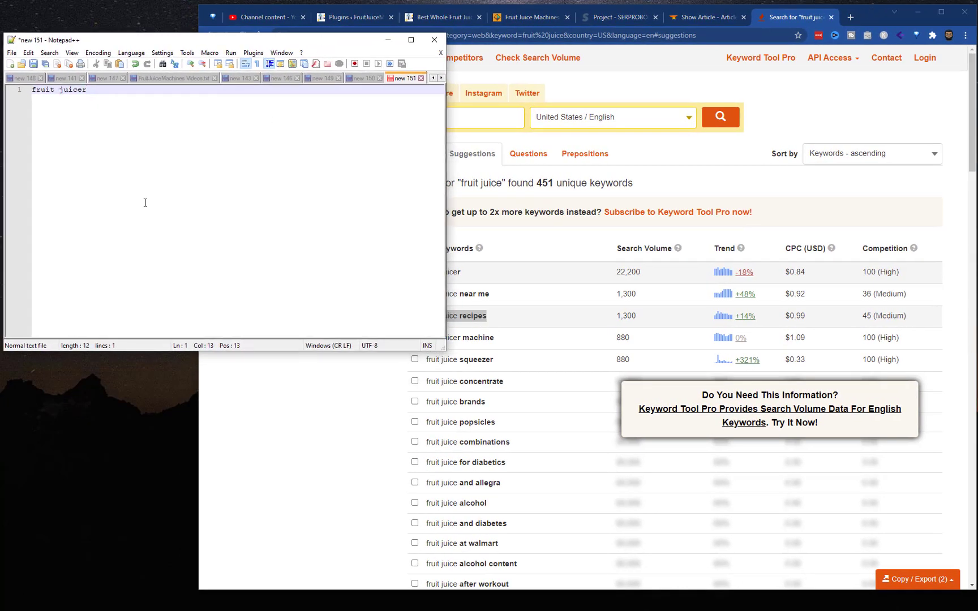
key("Home")
type("(")
key("End")
left_click(325, 441)
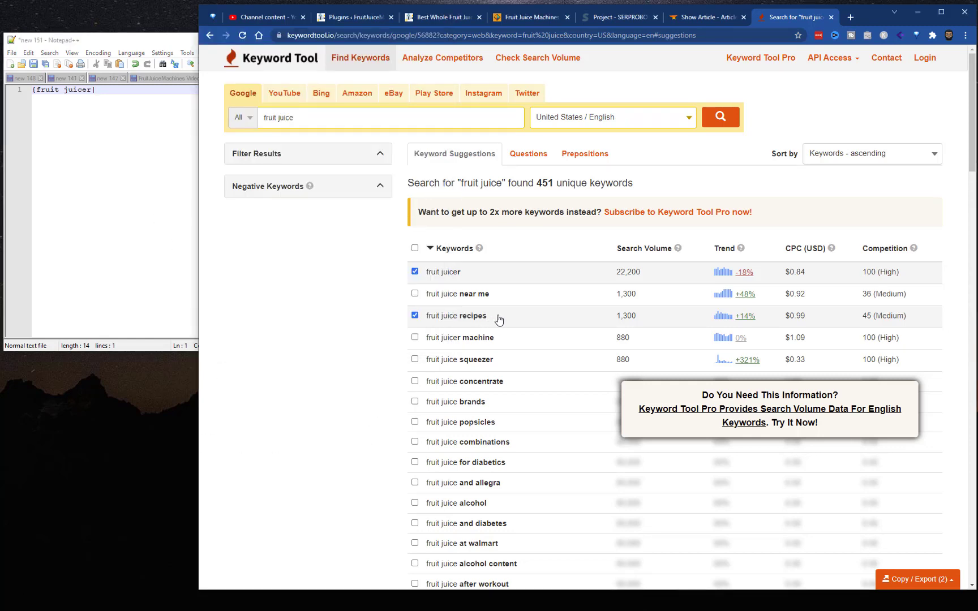
left_click_drag(489, 315, 425, 316)
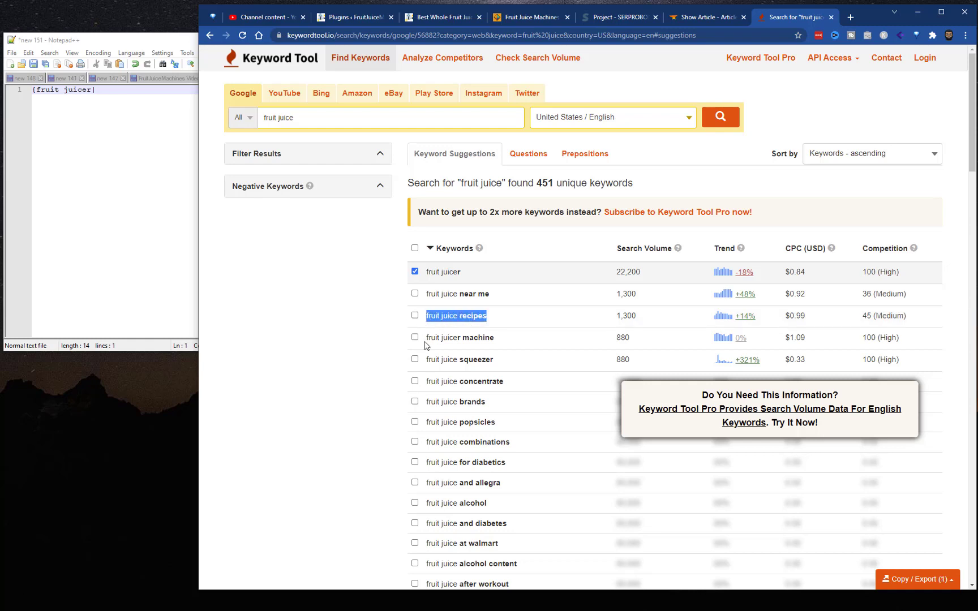
key("ctrl+c")
left_click(126, 137)
key("ctrl+v")
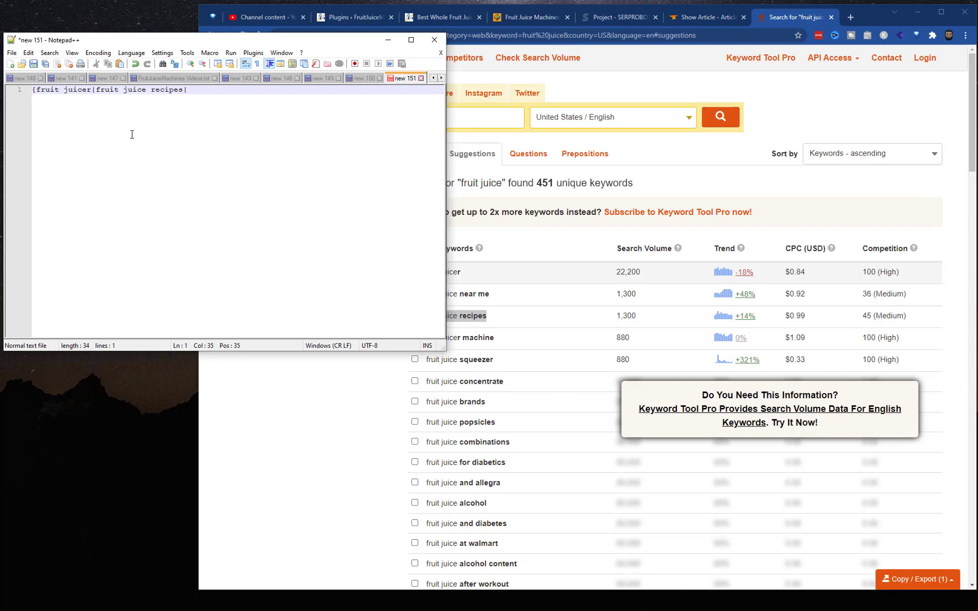
Add fruit juicer machine and fruit juice squeezer to the spintax list, ticking the squeezer keyword.
left_click(365, 411)
left_click_drag(494, 337, 425, 337)
key("ctrl+c")
left_click(154, 190)
type("|")
key("ctrl+v")
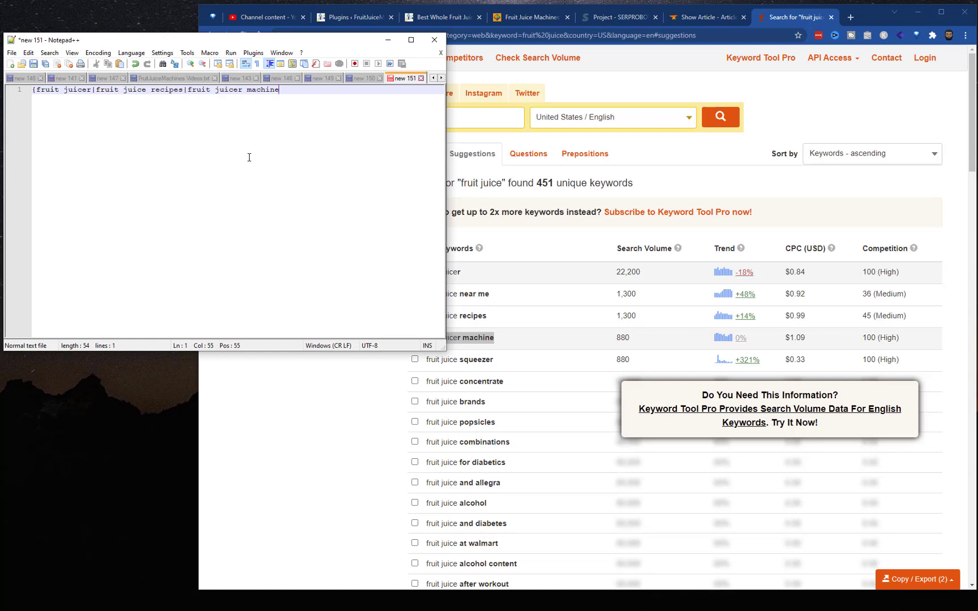
key("Home")
key("alt+Tab")
key("alt+Tab")
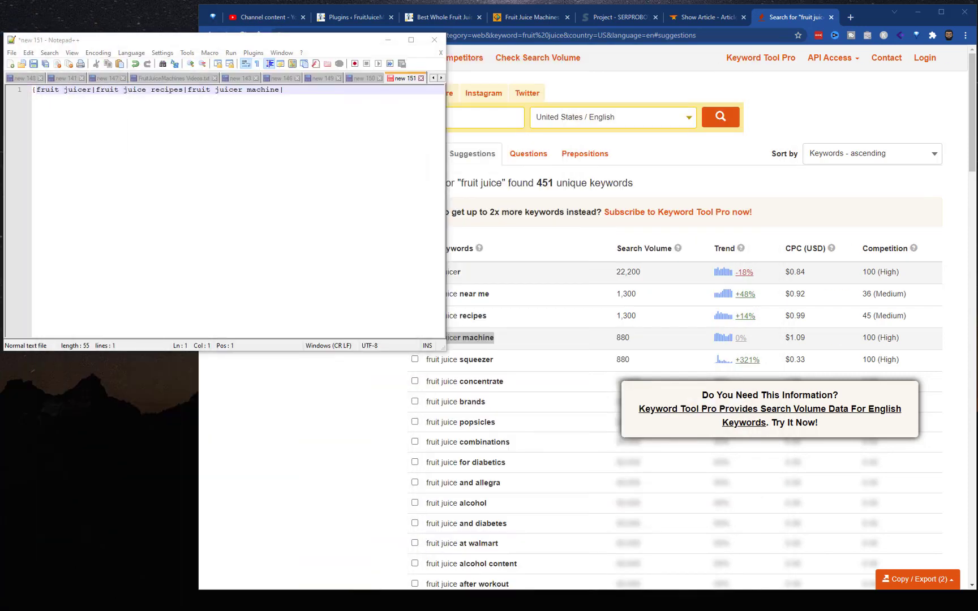
left_click(332, 462)
left_click_drag(497, 361, 425, 361)
left_click(415, 359)
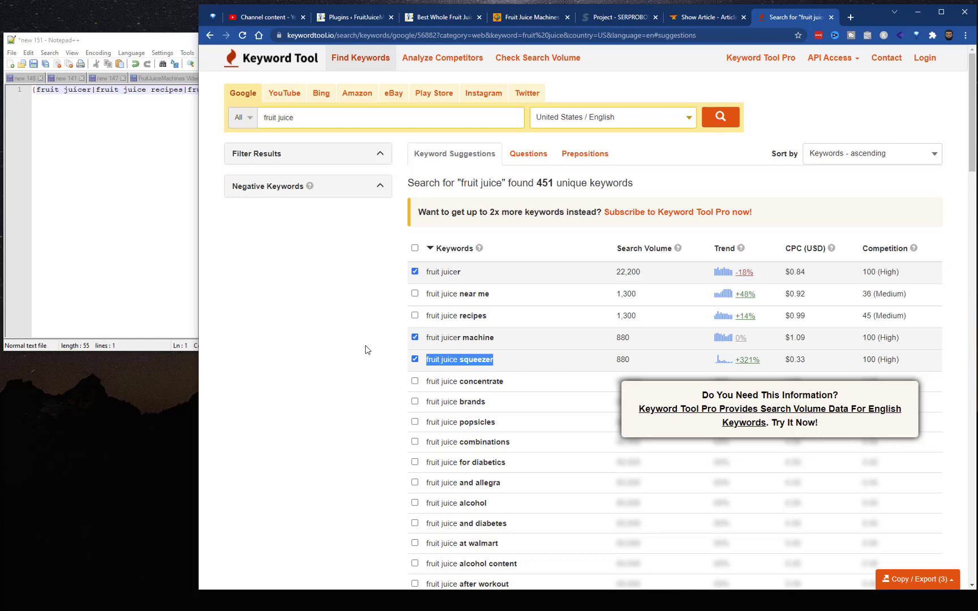
left_click(152, 226)
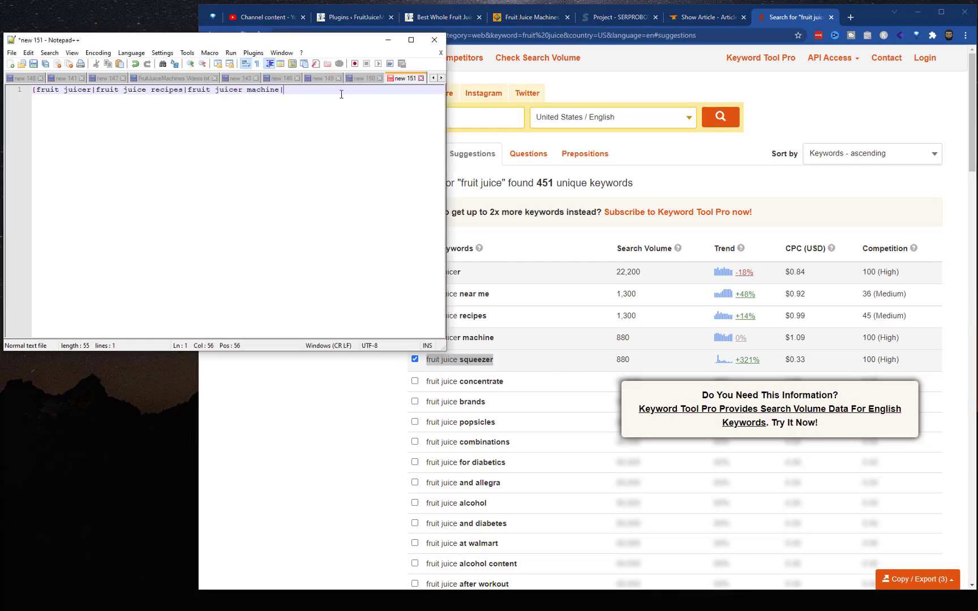
key("ctrl+v")
left_click(346, 452)
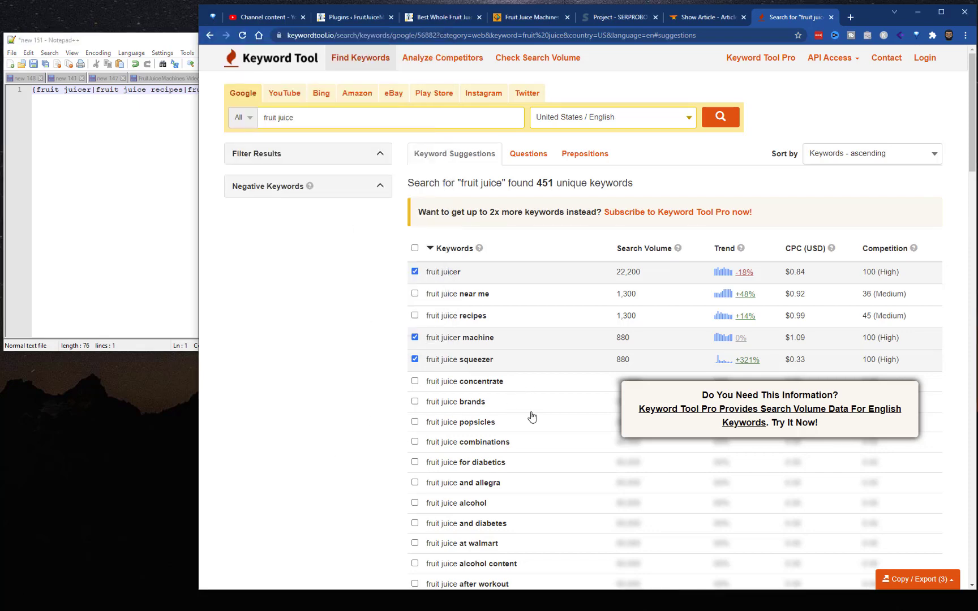
scroll(533, 418, "down", 1)
Tick and add fruit juice for diabetics and fruit juice and diabetes to the spintax list.
left_click_drag(507, 413, 426, 413)
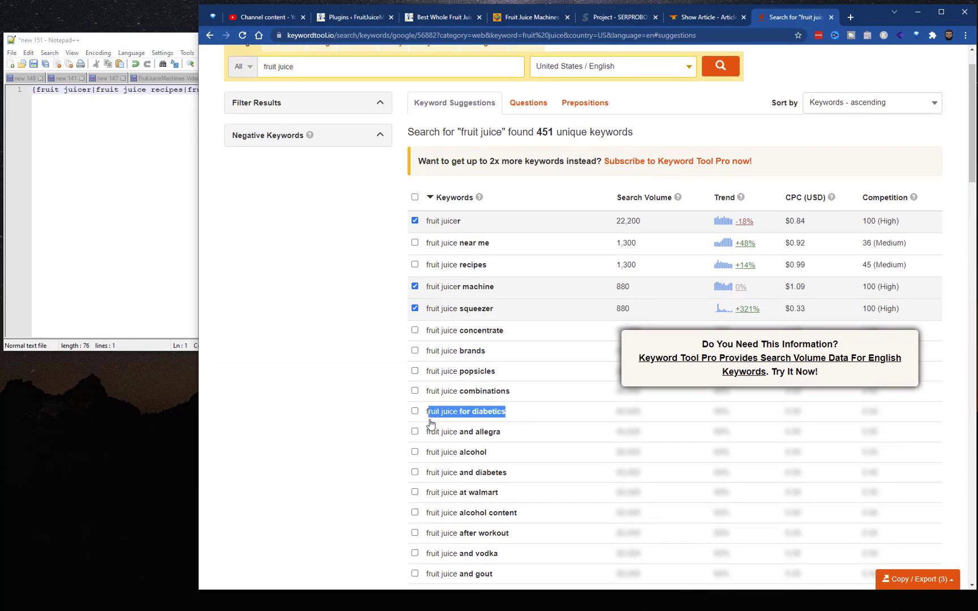
left_click(414, 411)
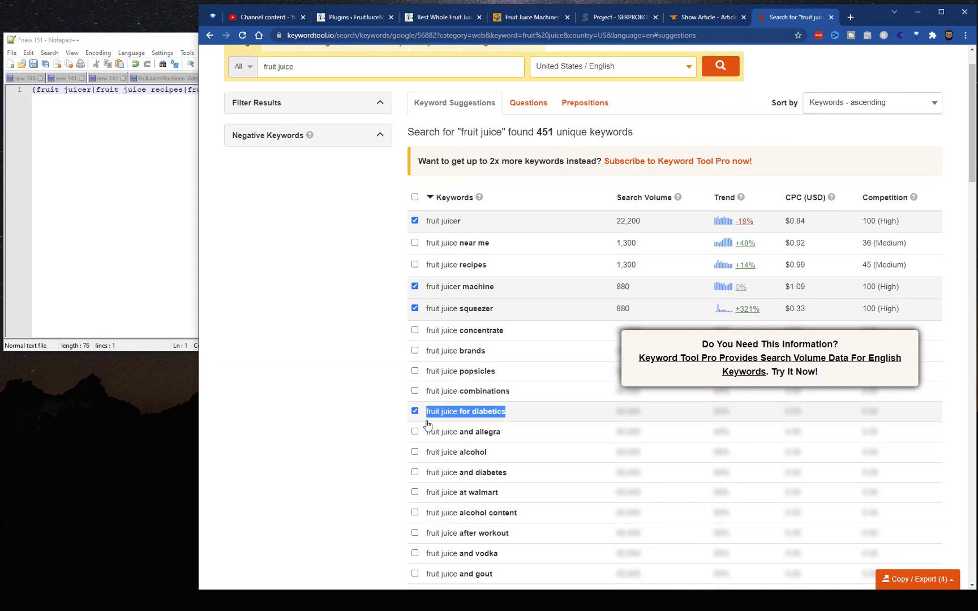
left_click(134, 217)
key("ctrl+v")
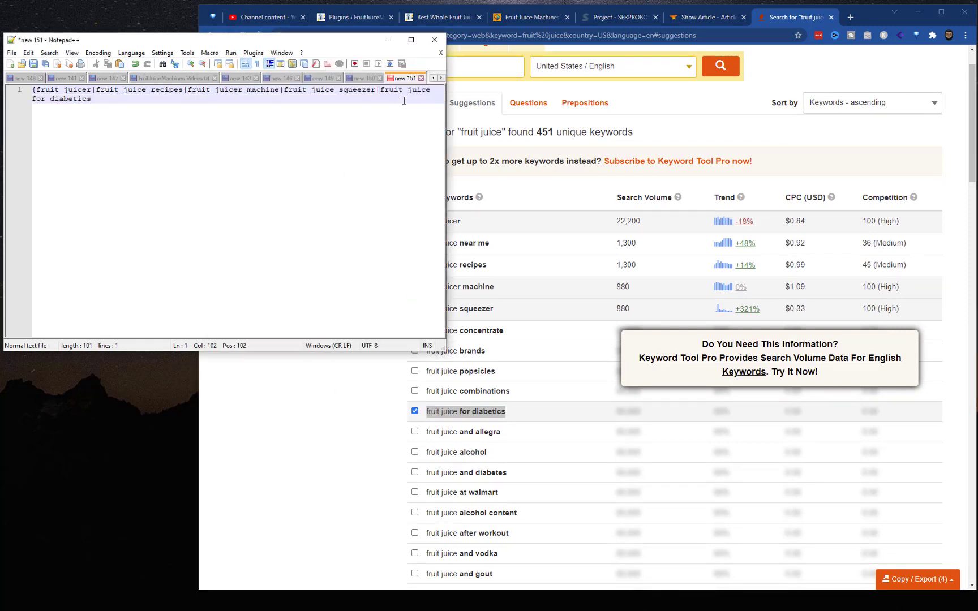
type("|")
left_click(298, 479)
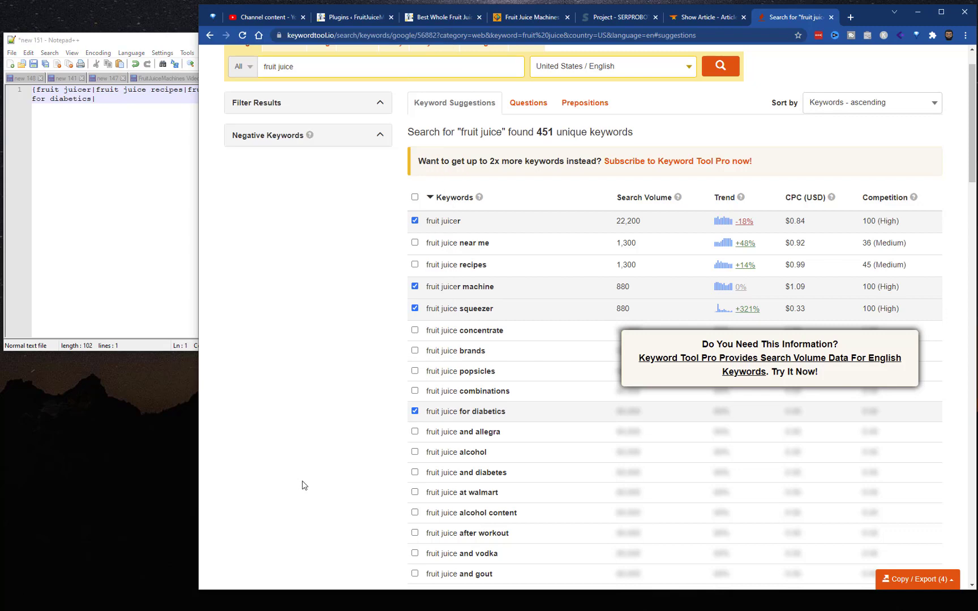
scroll(302, 488, "down", 2)
scroll(361, 420, "down", 2)
scroll(361, 416, "down", 1)
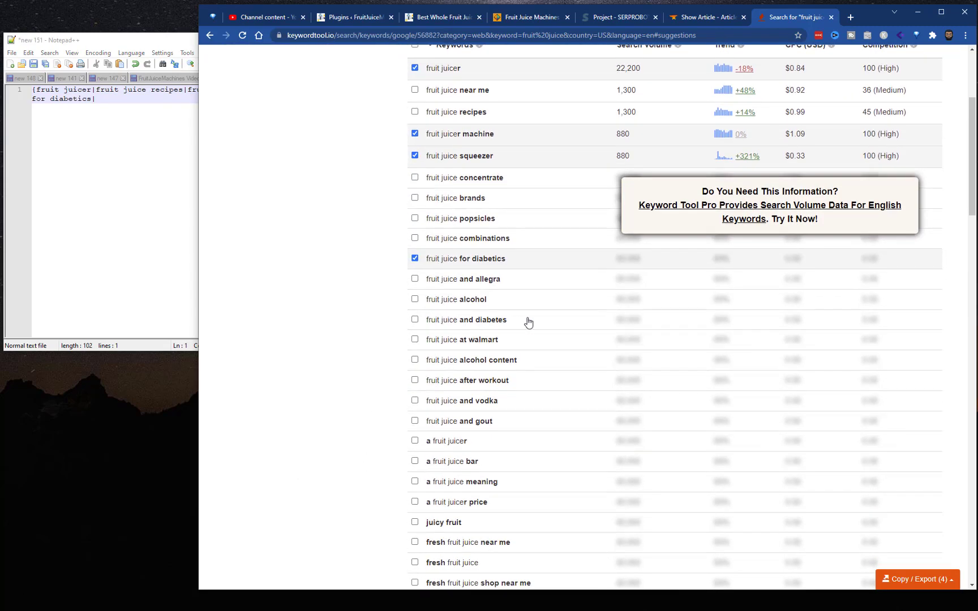
left_click_drag(507, 319, 424, 319)
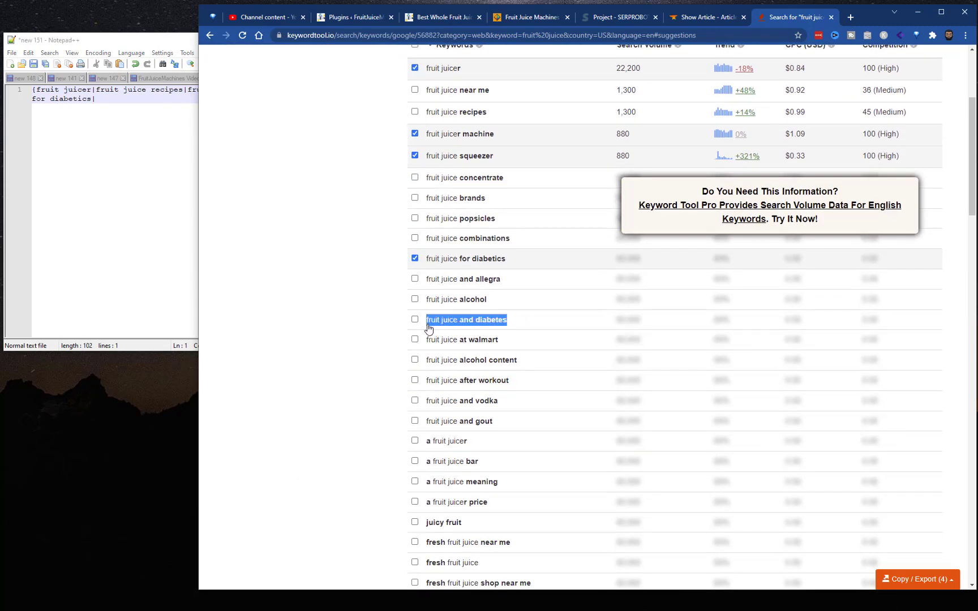
left_click(414, 319)
left_click(152, 220)
key("ctrl+v")
left_click(328, 430)
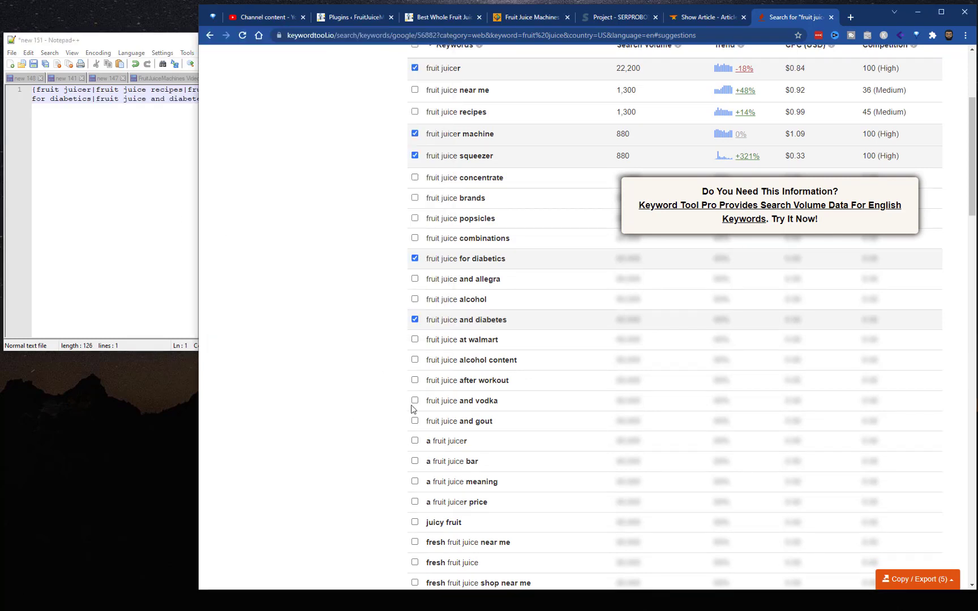
Tick and add fruit juice after workout and a fruit juicer to the spintax list.
left_click_drag(509, 381, 426, 381)
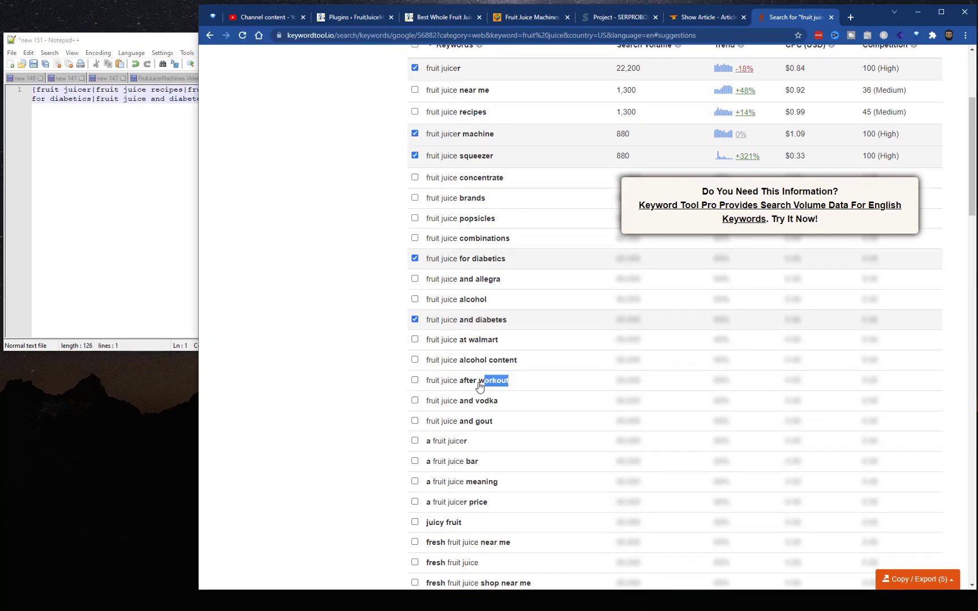
left_click(414, 379)
left_click(150, 254)
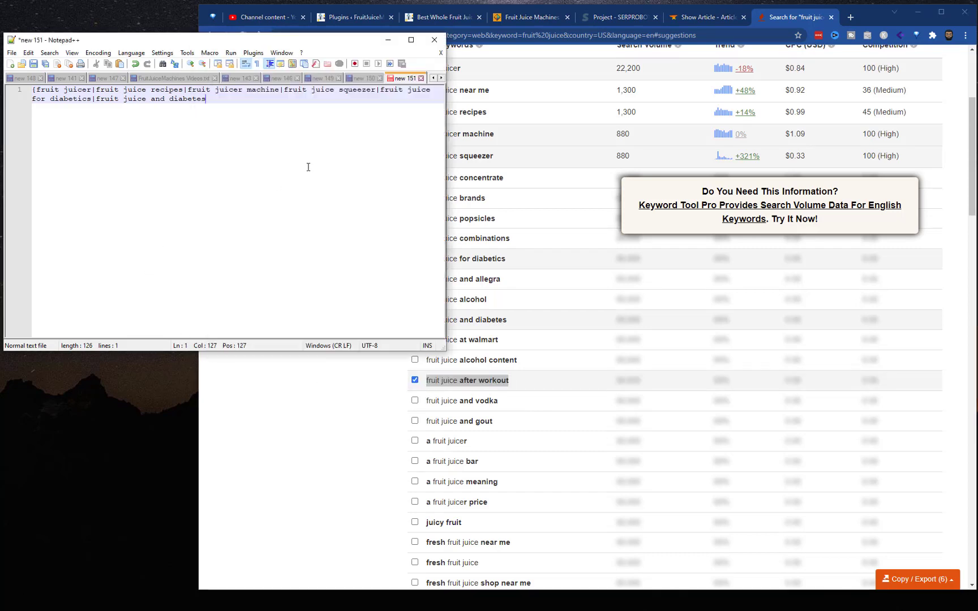
key("ctrl+v")
left_click(309, 482)
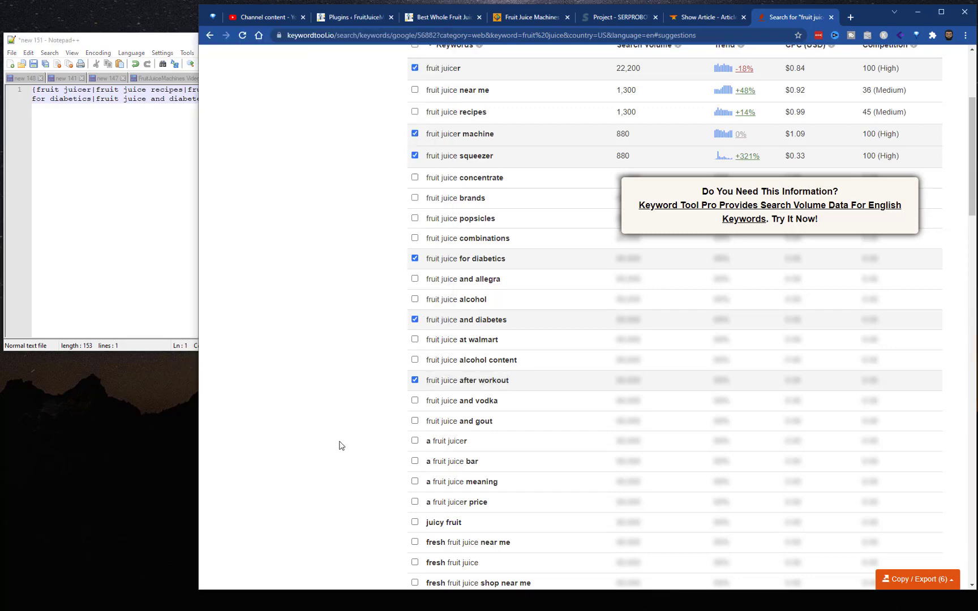
scroll(340, 432, "down", 1)
left_click_drag(468, 391, 426, 396)
key("ctrl+c")
left_click(428, 400)
left_click(153, 266)
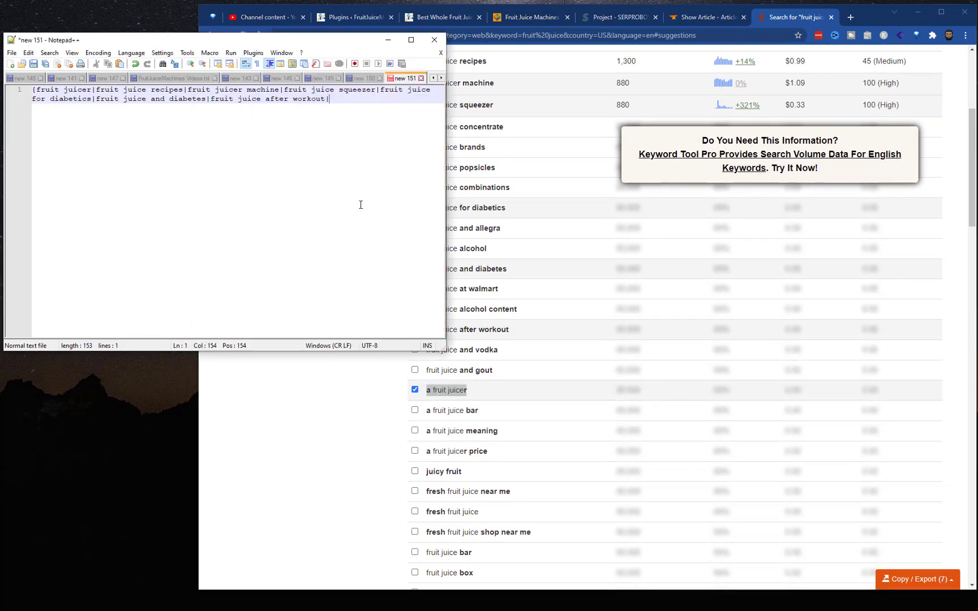
type("|")
key("ctrl+v")
type("}")
Insert 'fruit juice machines|whole fruit juicer|' right after the spintax's opening brace.
left_click(38, 90)
type("fruit jui")
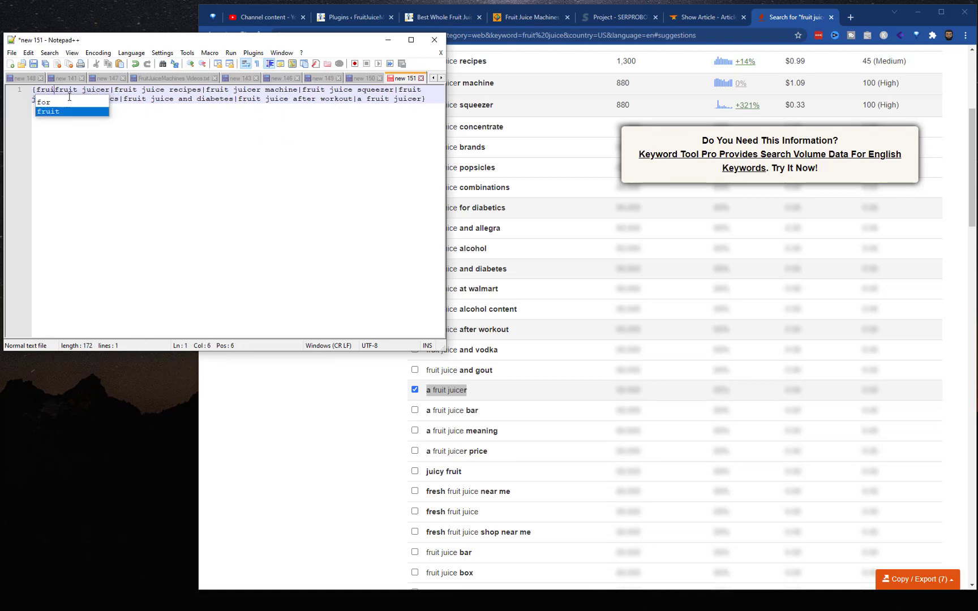
type("cer machine")
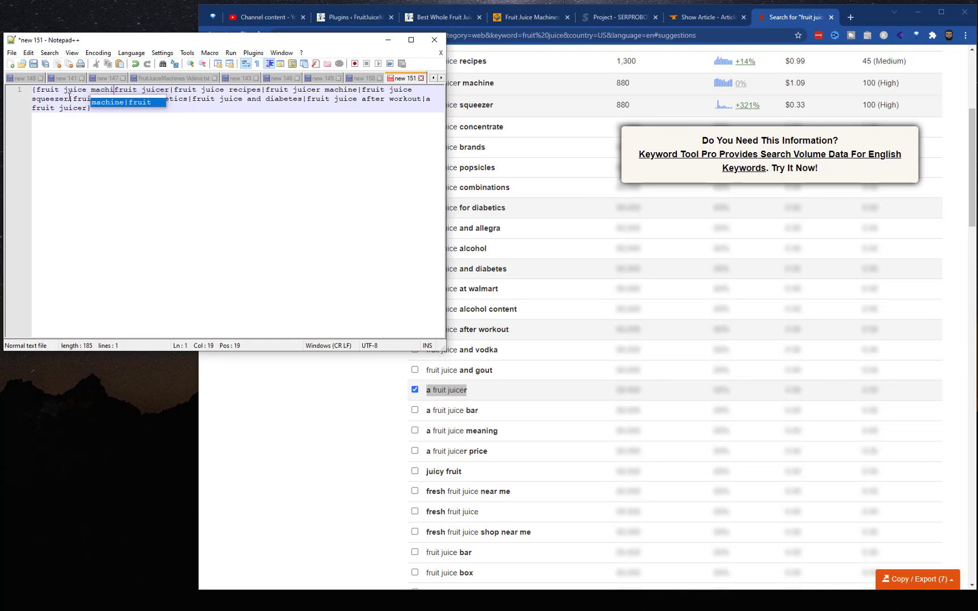
key("BackSpace")
key("BackSpace")
key("BackSpace")
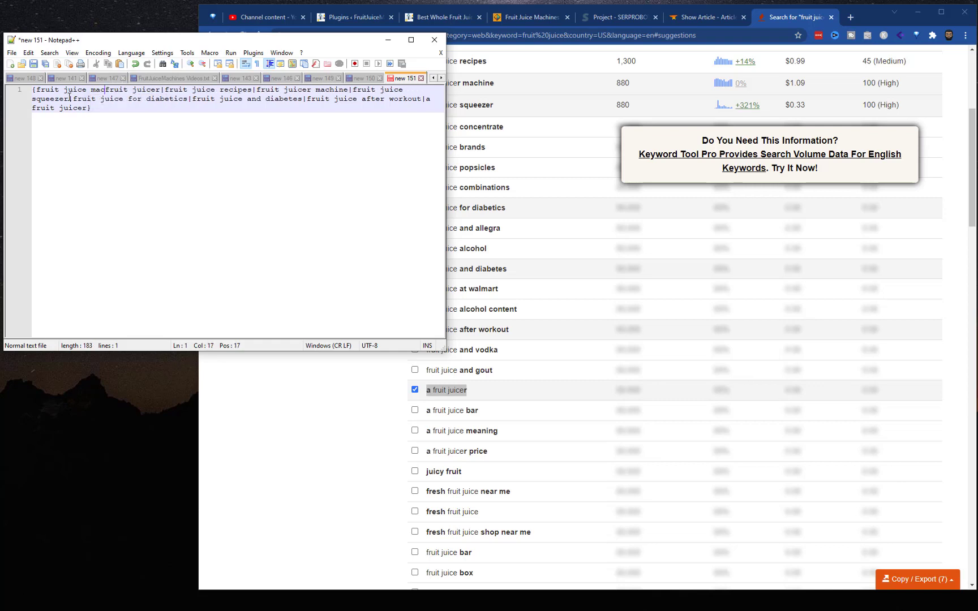
type("hines|")
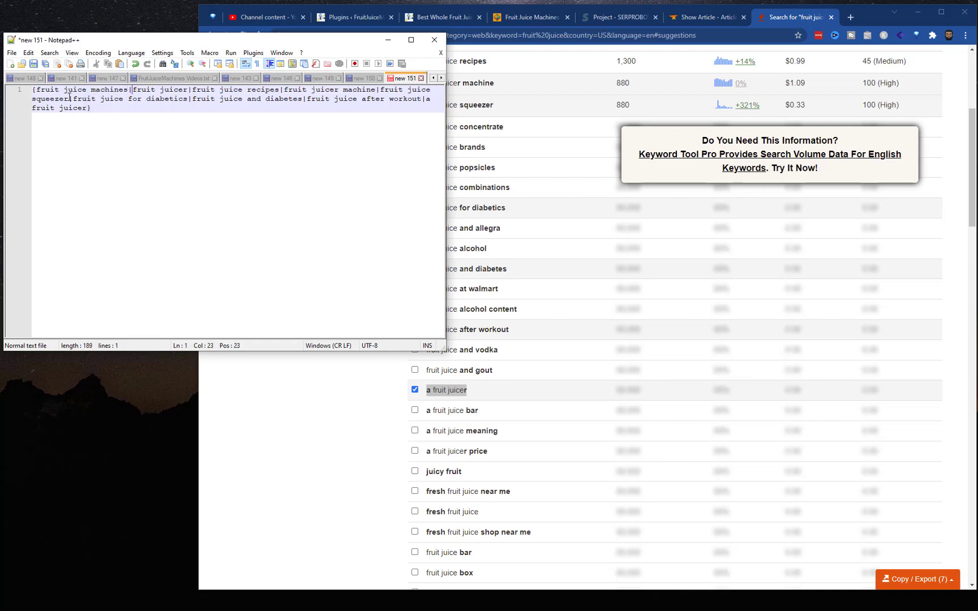
type("whole frui")
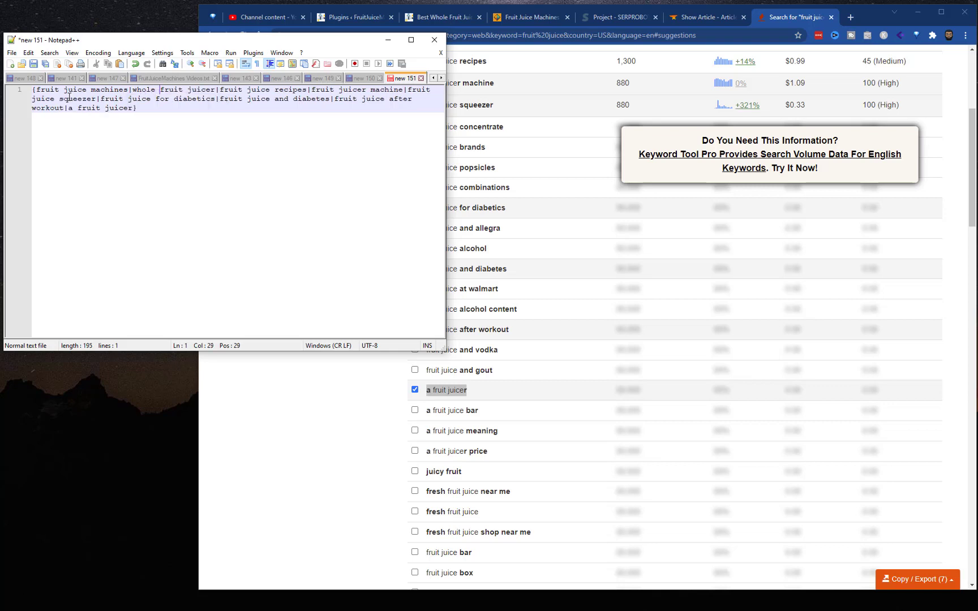
type("t juicer|")
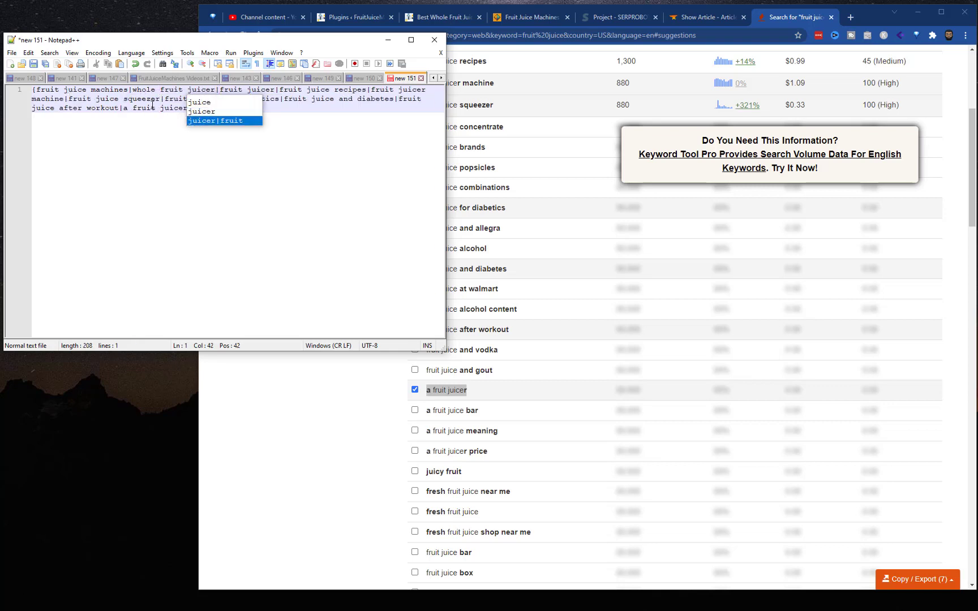
key("End")
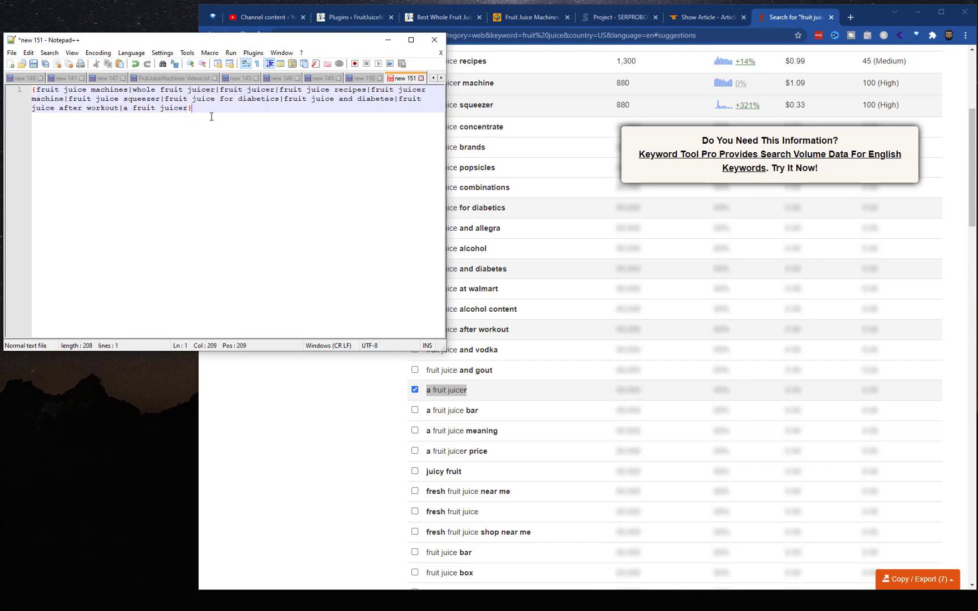
Return to RankerX and replace the article's Author Name with the pasted keyword spintax.
left_click(297, 38)
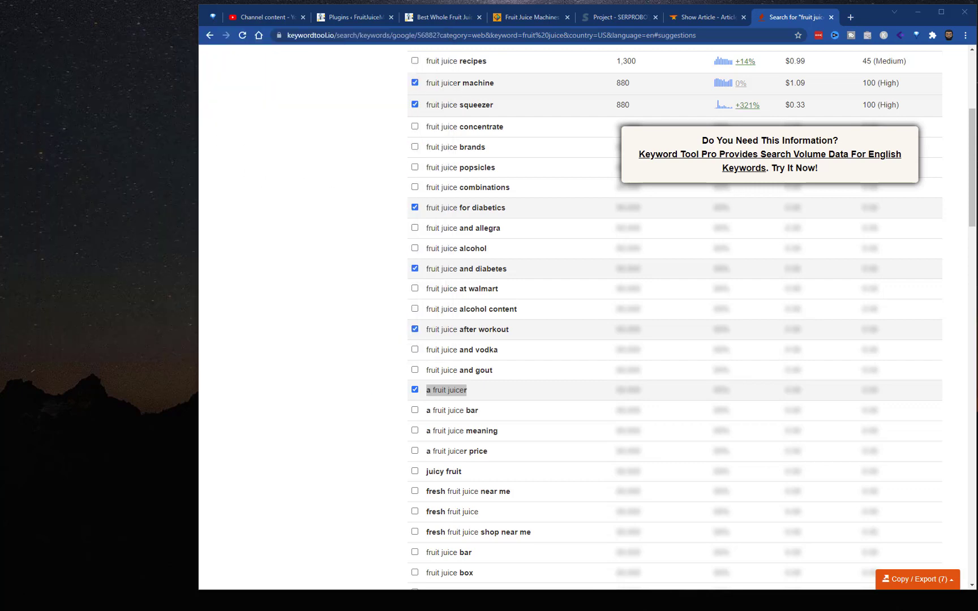
key("alt+Tab")
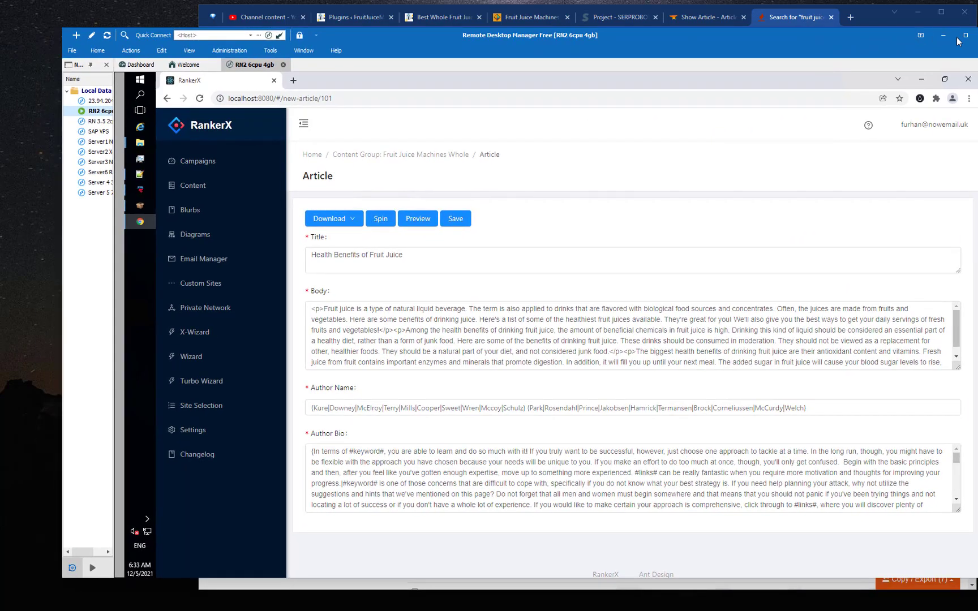
left_click(964, 37)
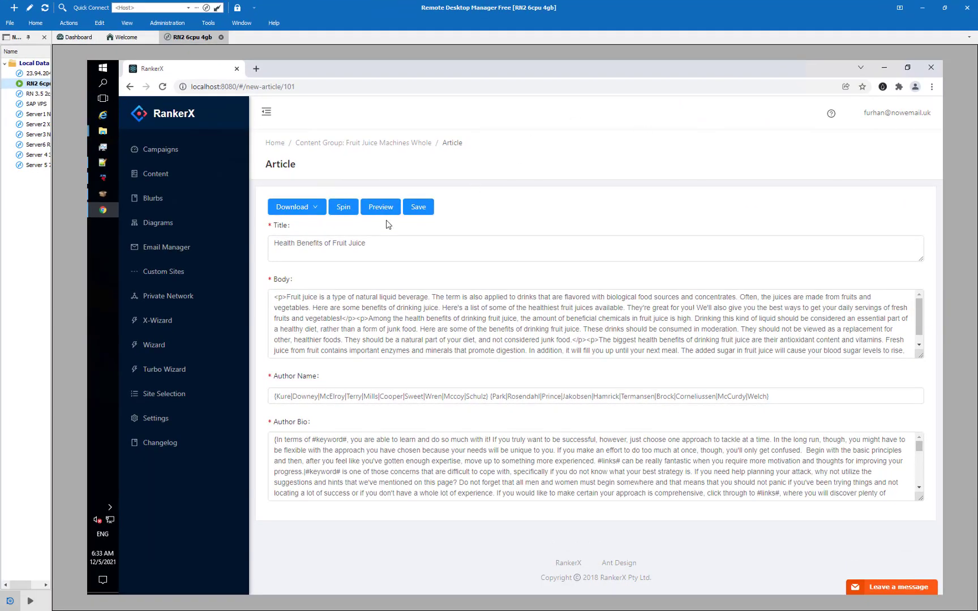
left_click(380, 248)
left_click_drag(772, 395, 263, 396)
key("BackSpace")
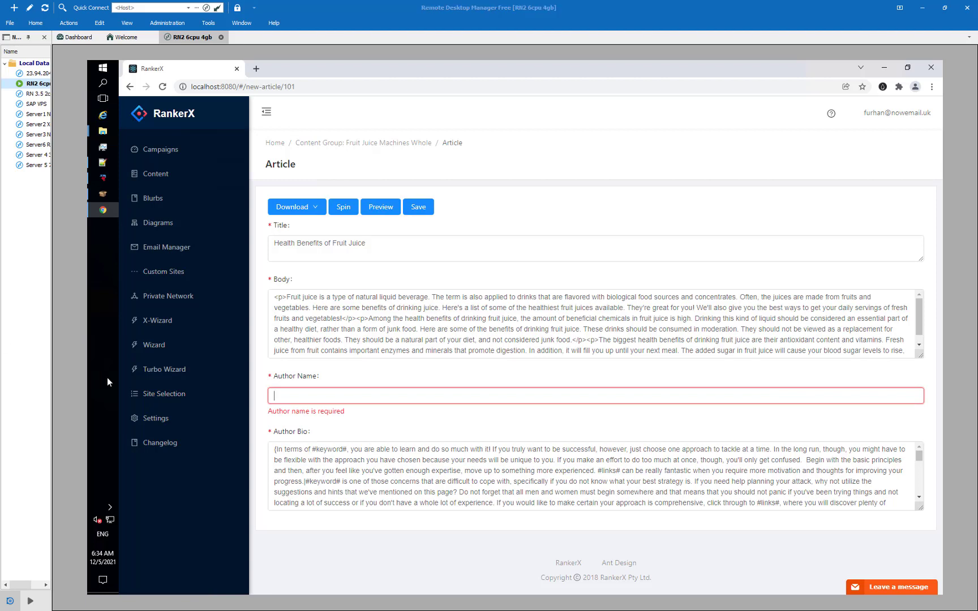
key("ctrl+v")
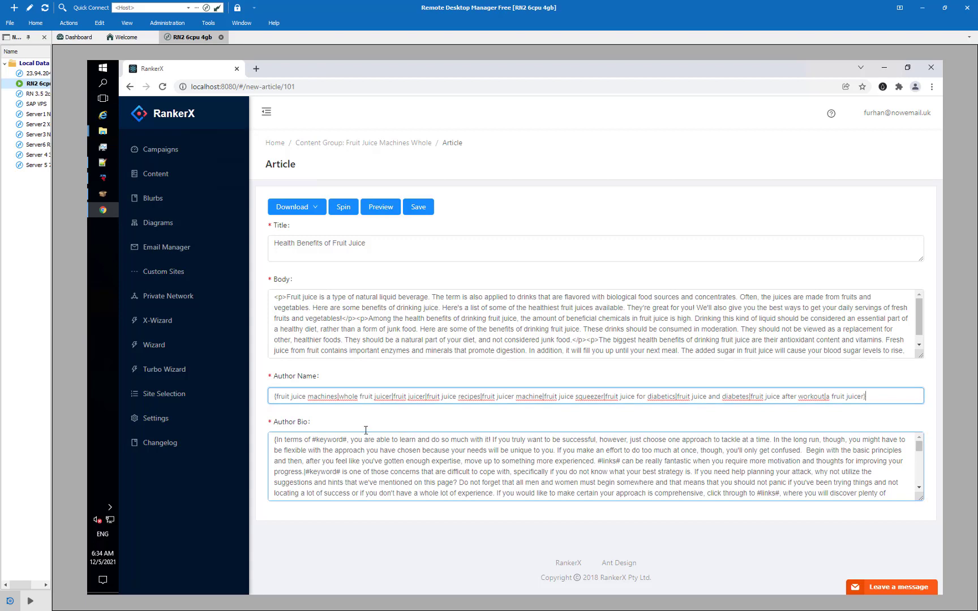
Preview the article with a refreshed spin, then save it.
left_click(380, 207)
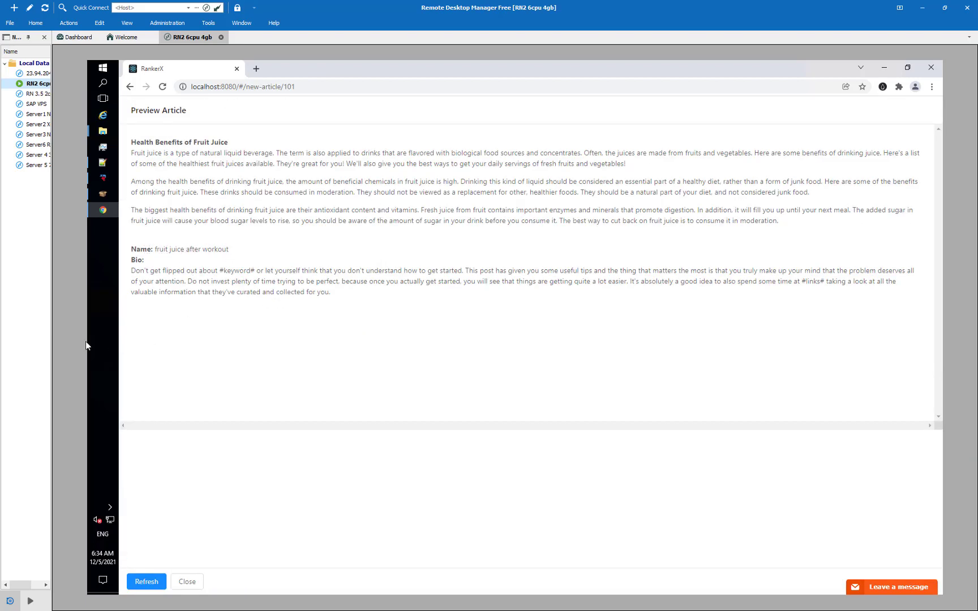
left_click(153, 581)
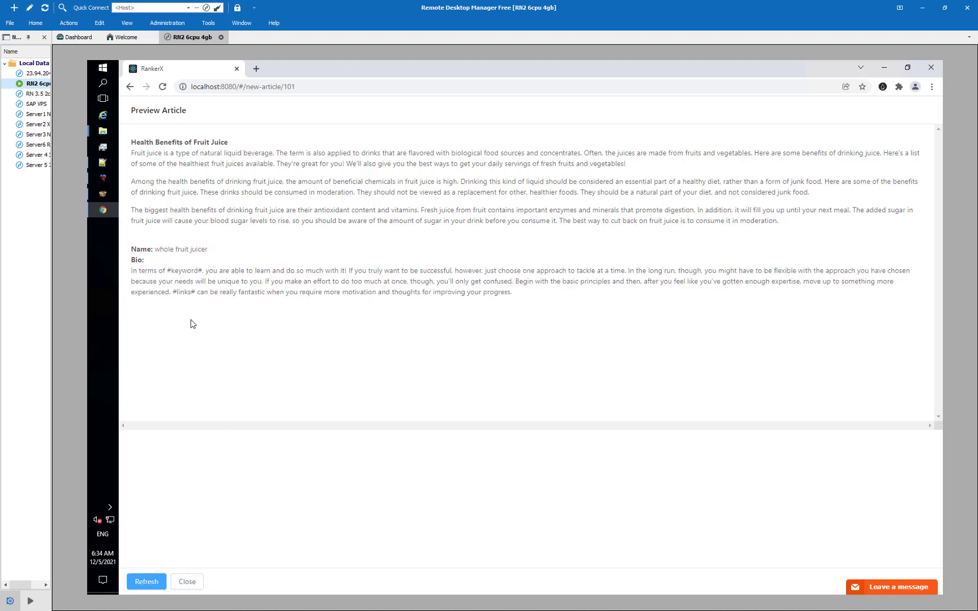
left_click(194, 586)
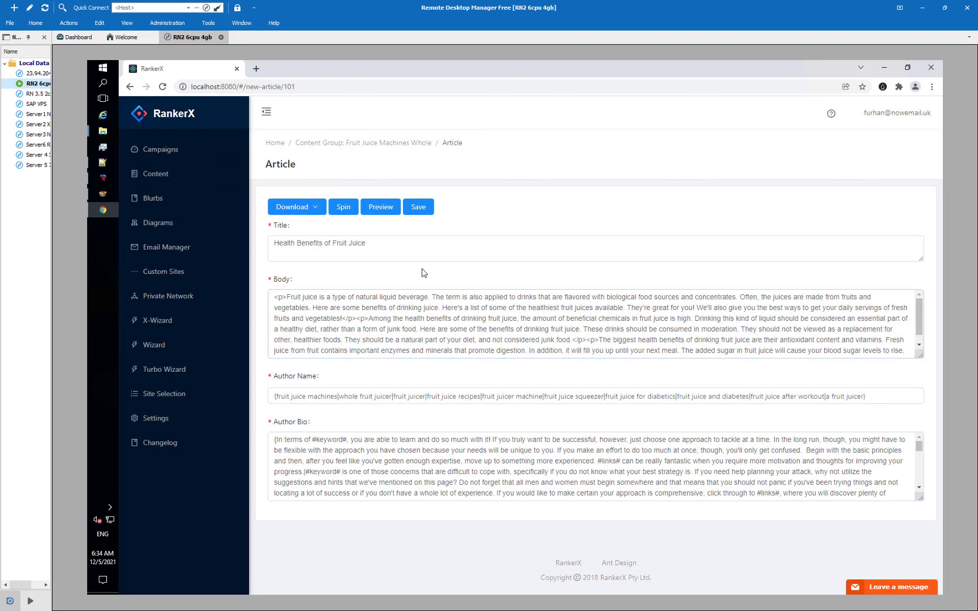
left_click(420, 208)
left_click(342, 208)
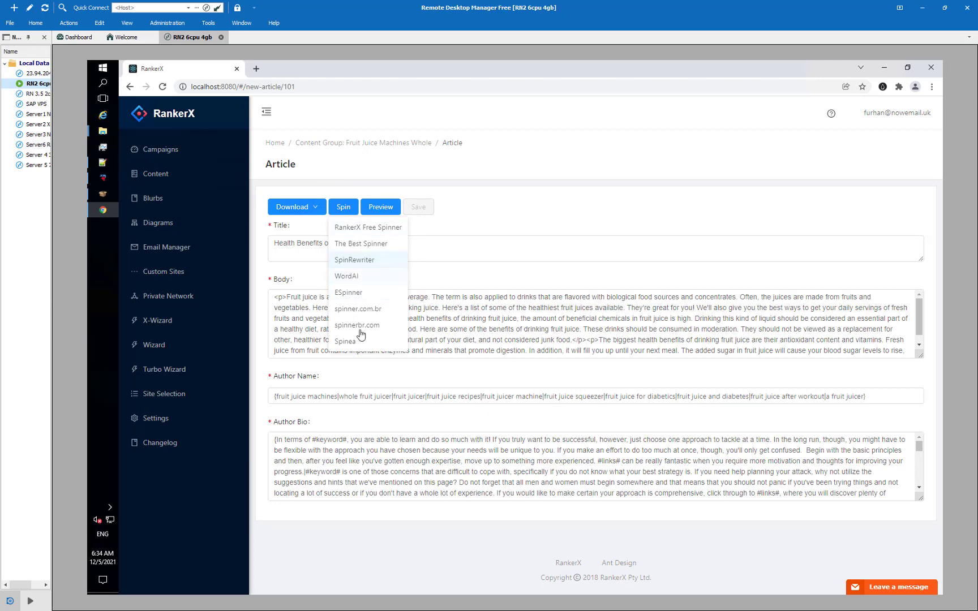
Spin the article with WordAI and save the spun version.
left_click(367, 277)
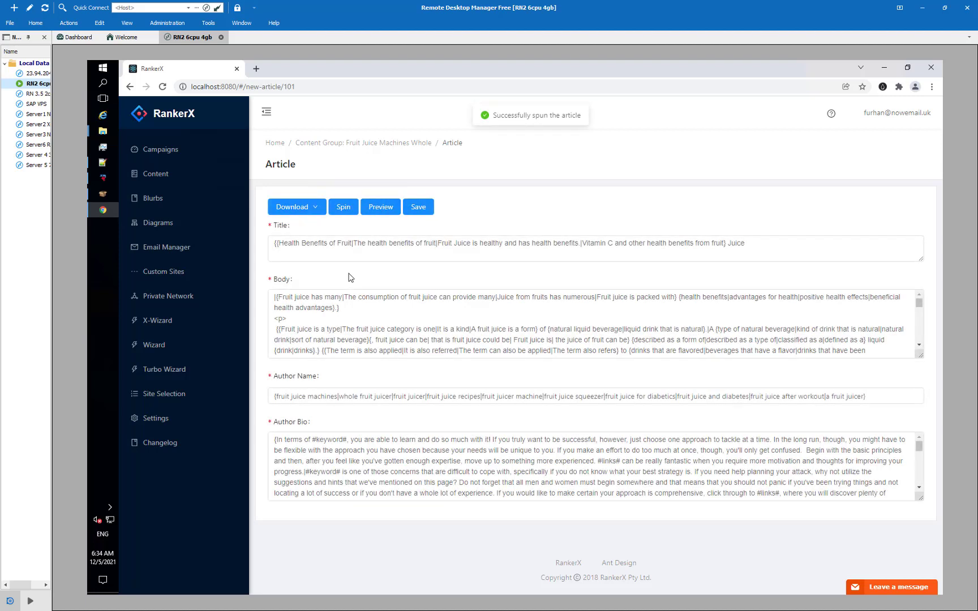
left_click(282, 301)
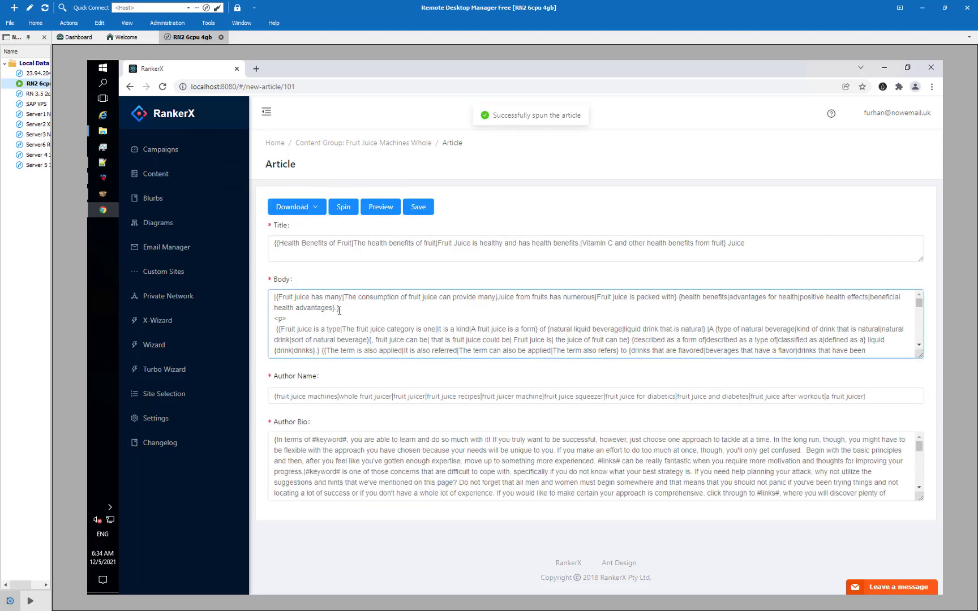
scroll(391, 316, "down", 5)
left_click(417, 207)
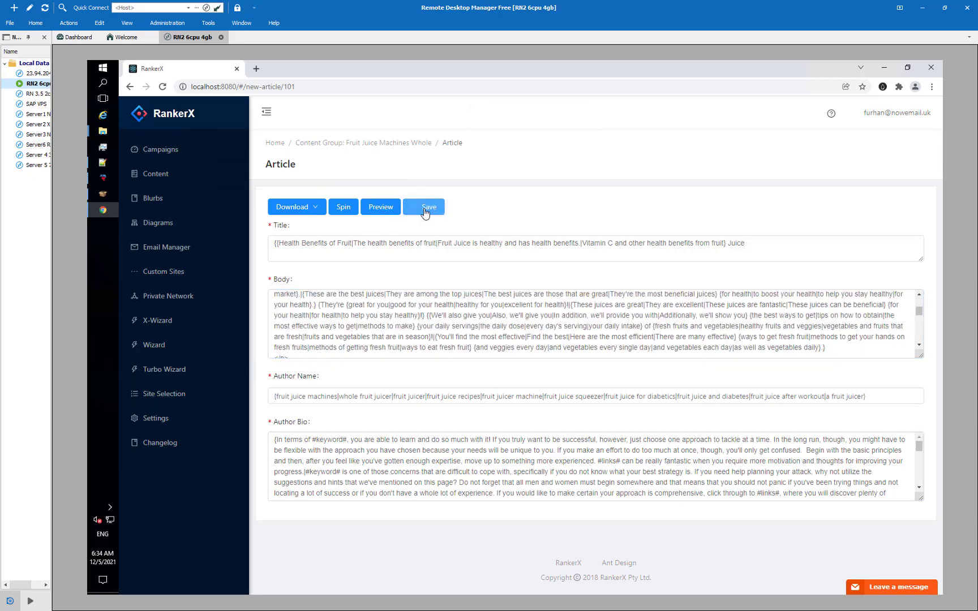
Start a new blurb and copy the juicer paragraph from the Article Forge article.
left_click(157, 200)
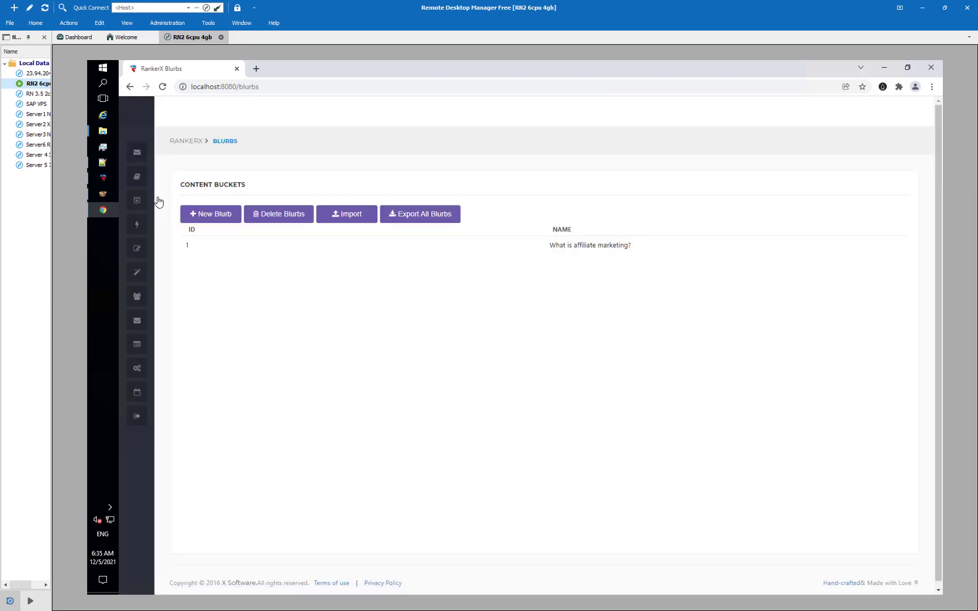
left_click(213, 215)
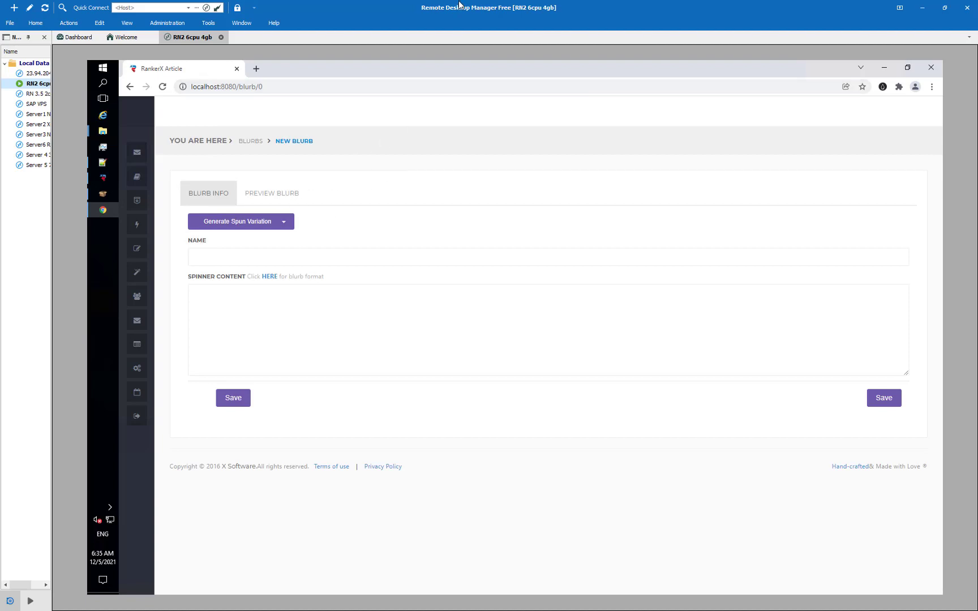
key("alt+Tab")
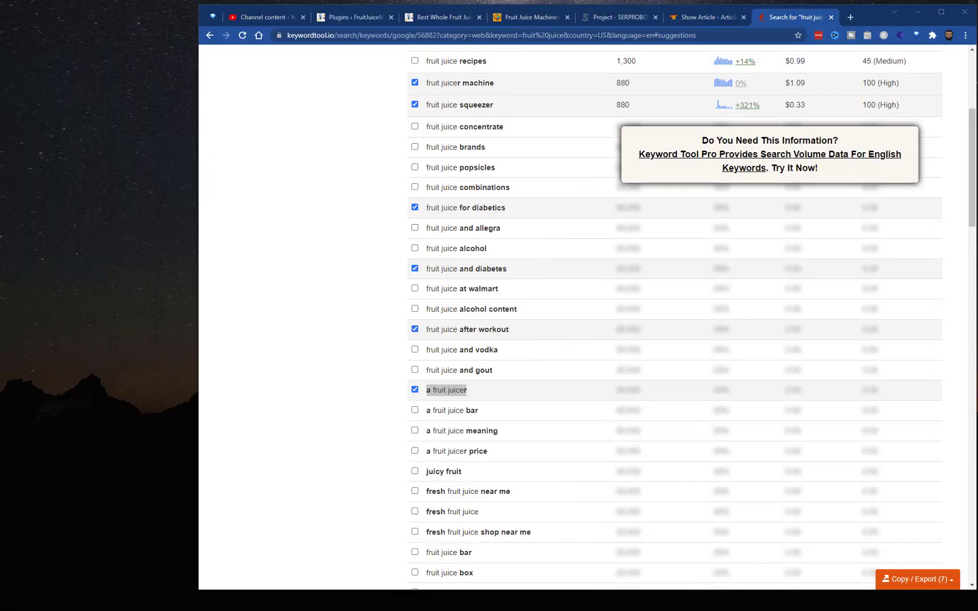
left_click(699, 16)
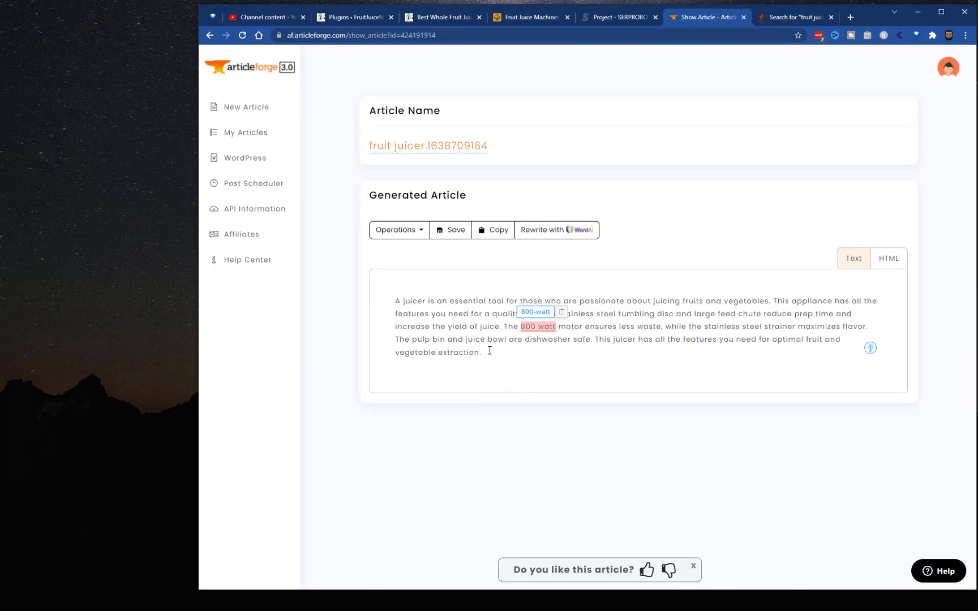
left_click_drag(482, 351, 392, 306)
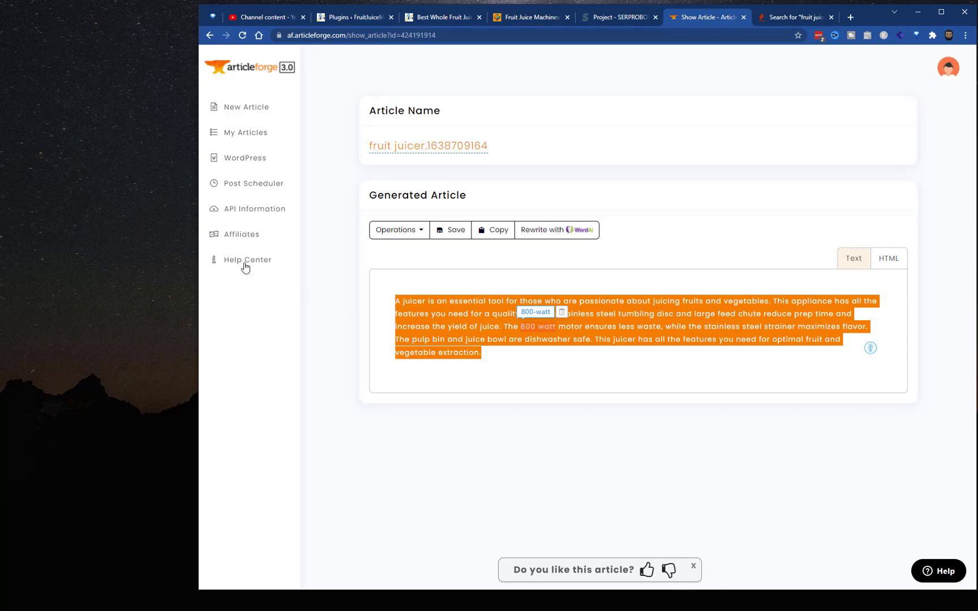
key("alt+Tab")
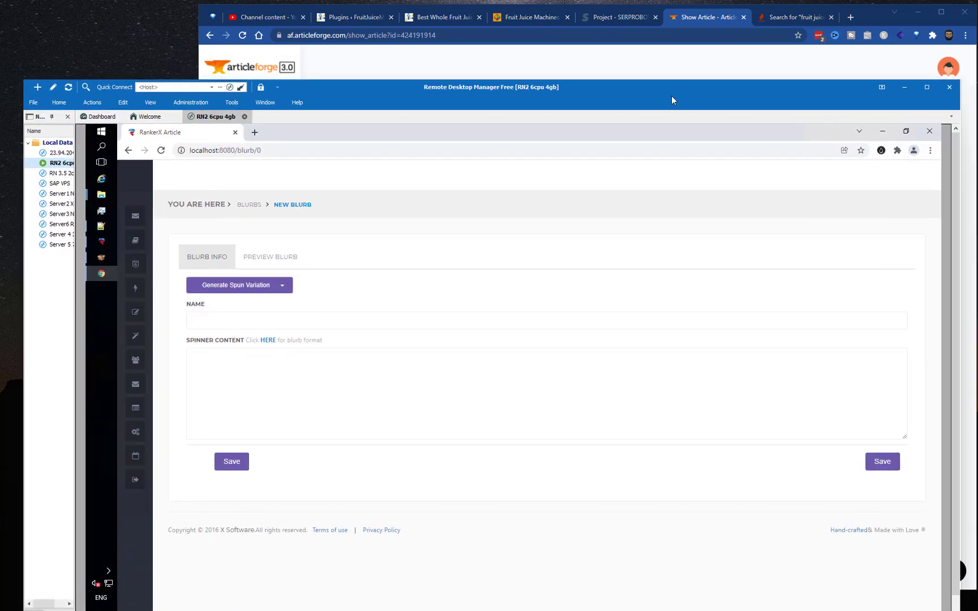
Paste the juicer paragraph into the blurb's Spinner Content field.
left_click(282, 383)
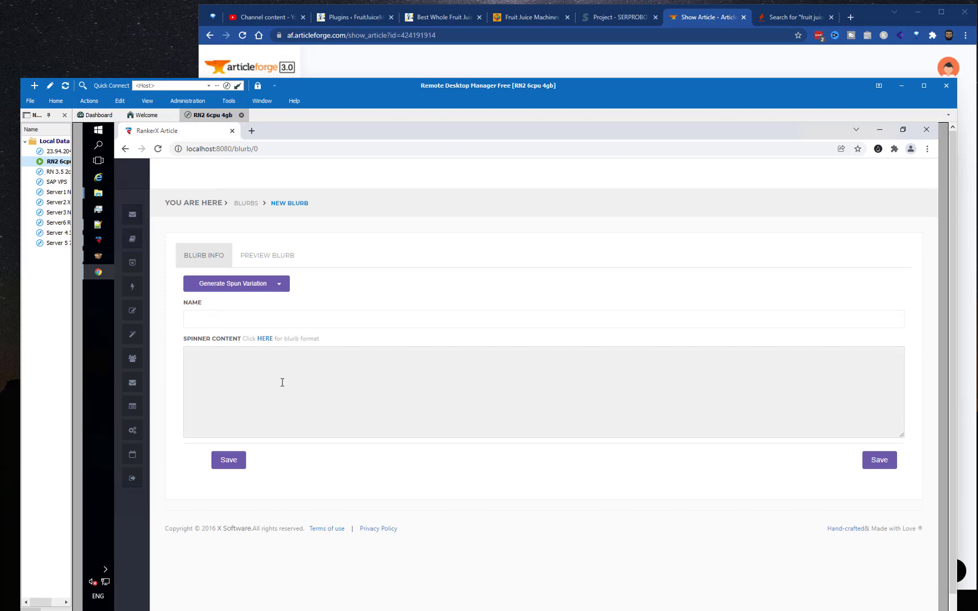
type("A juicer is an essential tool for those who are passionate about juicing fruits and vegetables. This appliance has all the features you need for a quality juice. Its stainless steel tumbling disc and large feed chute reduce prep time and increase the yield of juice. The 800 watt motor ensures less waste, while the stainless steel strainer maximizes flavor. The pulp bin and juice bowl are dishwasher safe. This juicer has all the features you need for optimal fruit and vegetable extraction.")
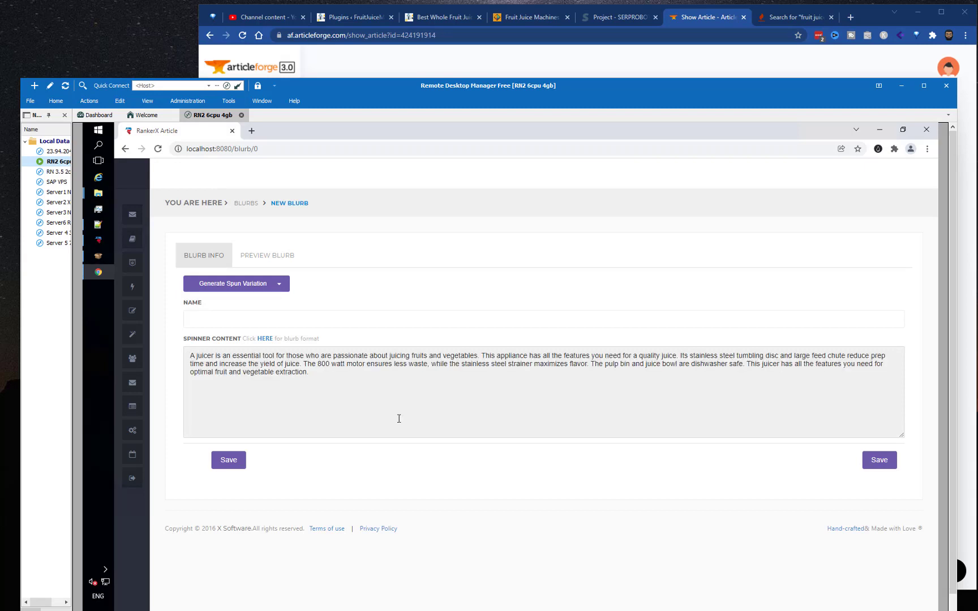
left_click(242, 321)
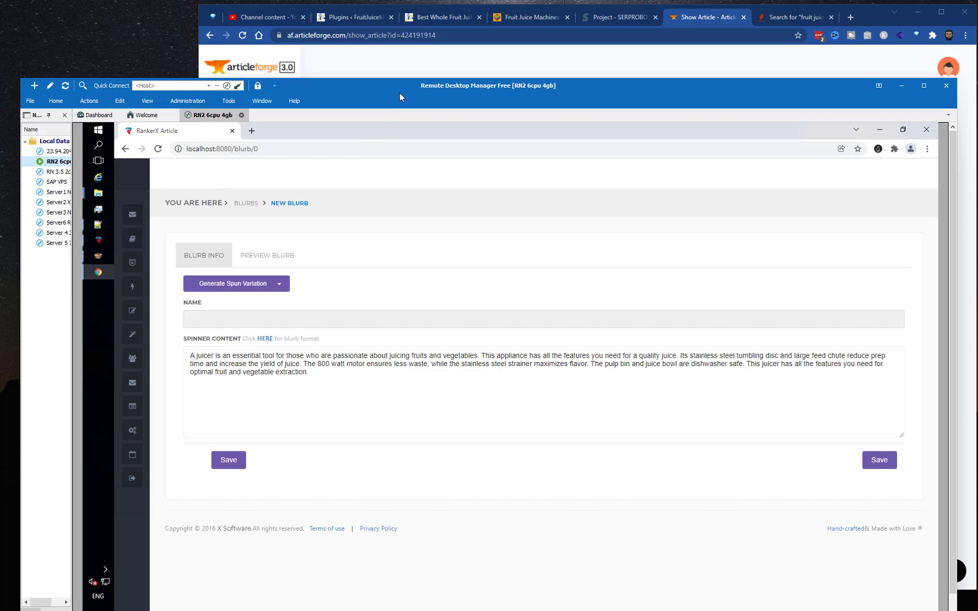
mouse_move(399, 92)
left_mouse_down()
mouse_move(15, 80)
mouse_move(4, 51)
mouse_move(487, 26)
left_mouse_up()
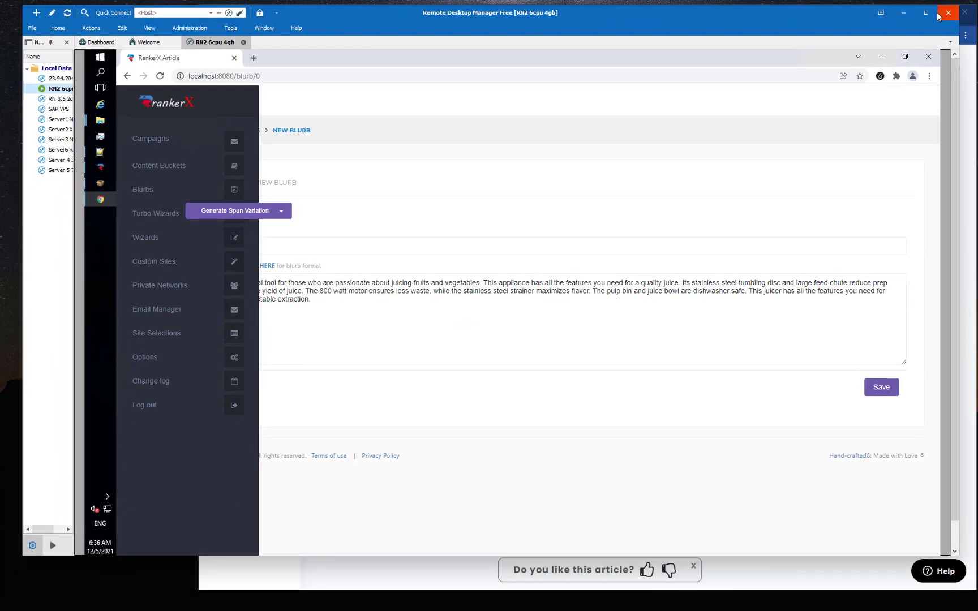
Name the blurb 'whole fruit juice', spin its content with WordAI.com and save it.
double_click(488, 23)
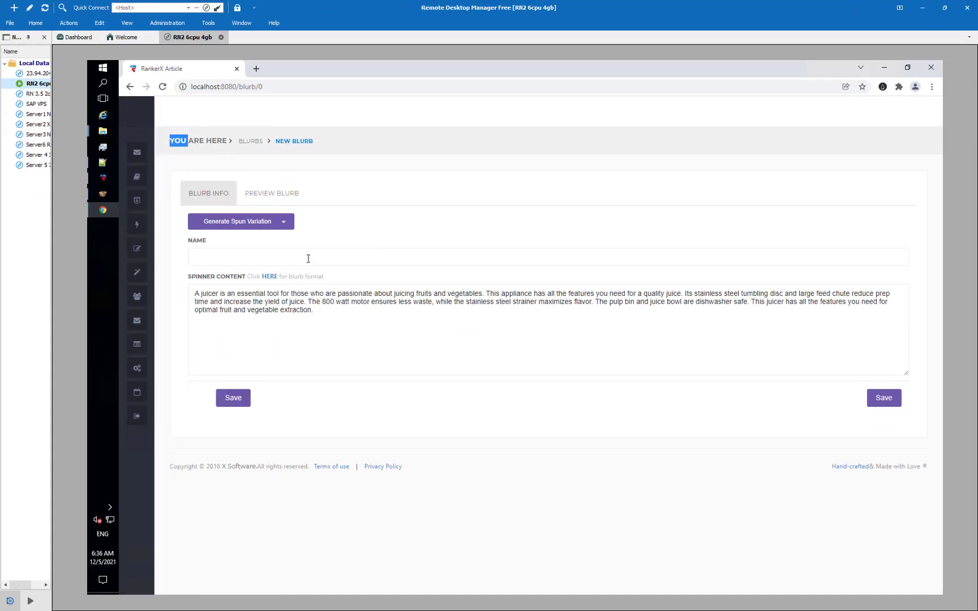
left_click(308, 258)
type("whole fruit juice")
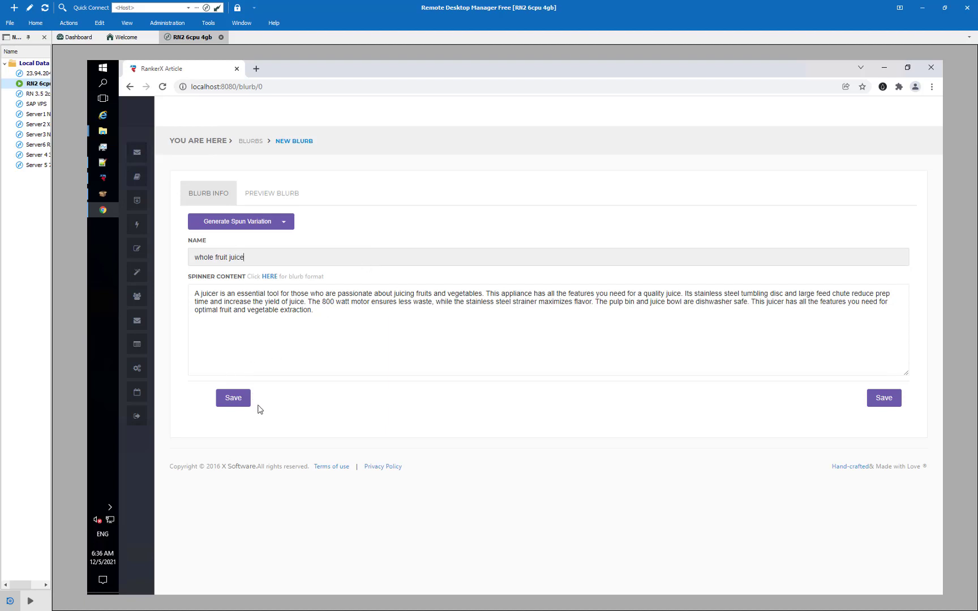
left_click(282, 222)
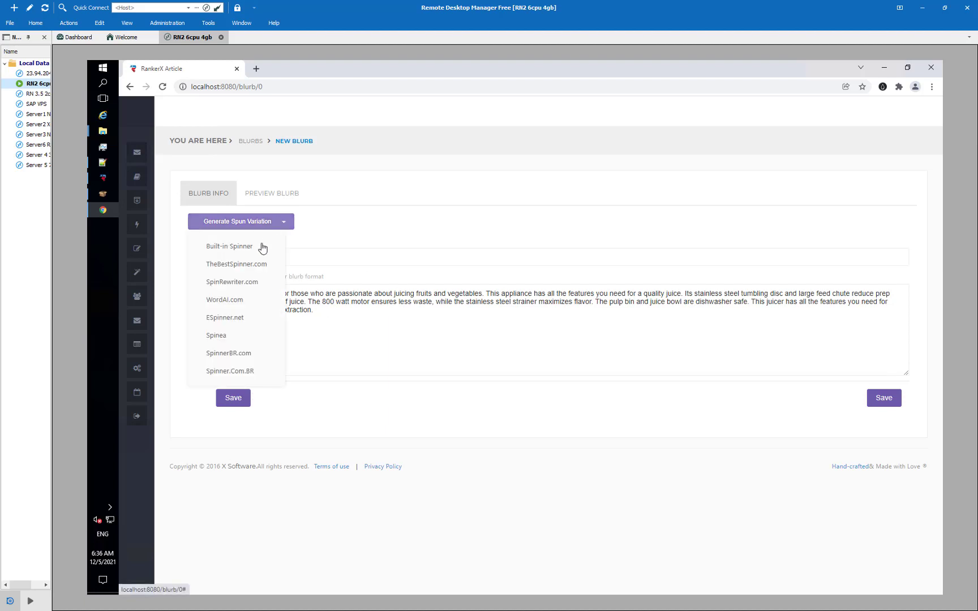
left_click(225, 299)
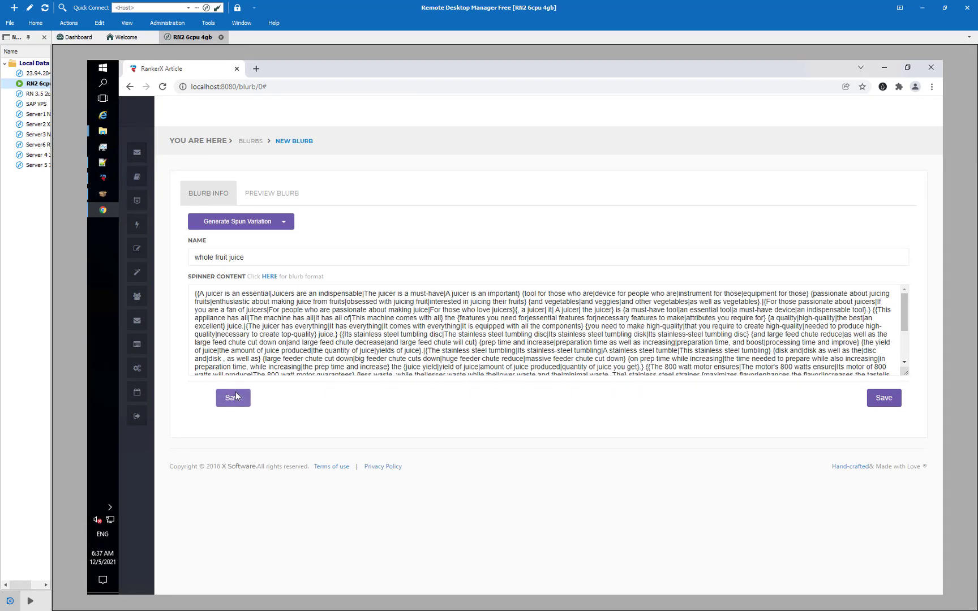
left_click(233, 398)
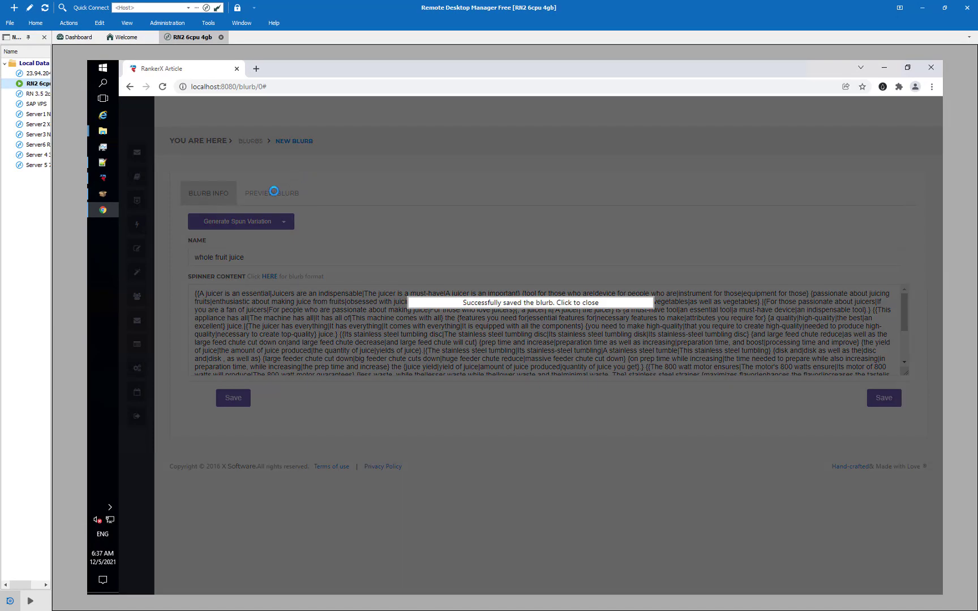
left_click(405, 288)
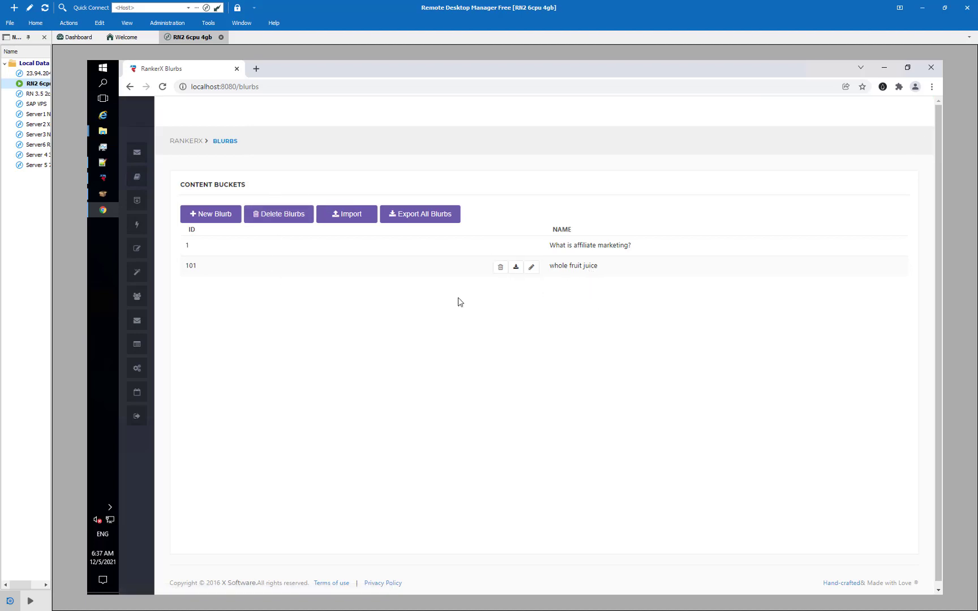
mouse_move(137, 225)
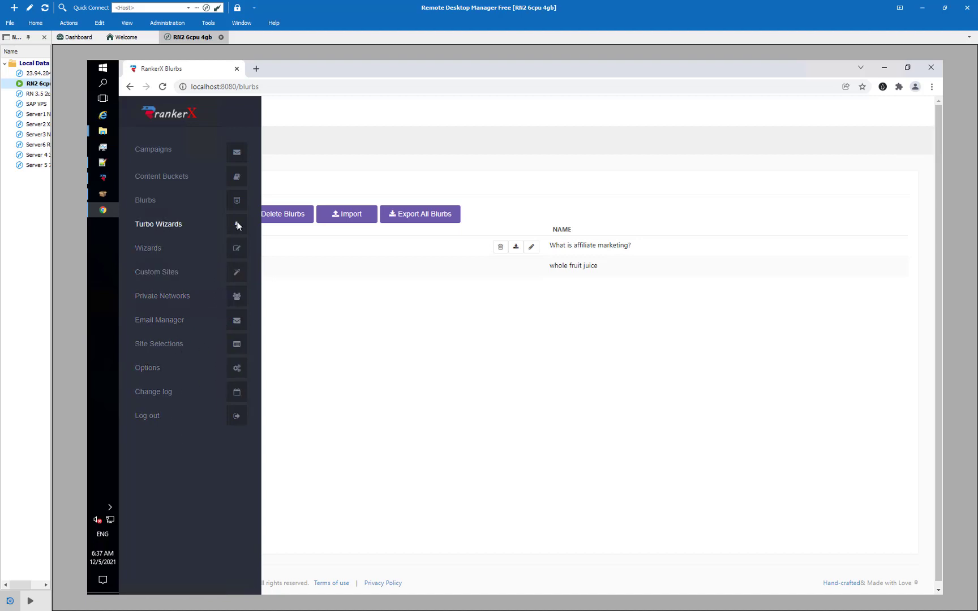
Open the FJM Whole Fruit turbo wizard from the Turbo Wizards list.
left_click(159, 223)
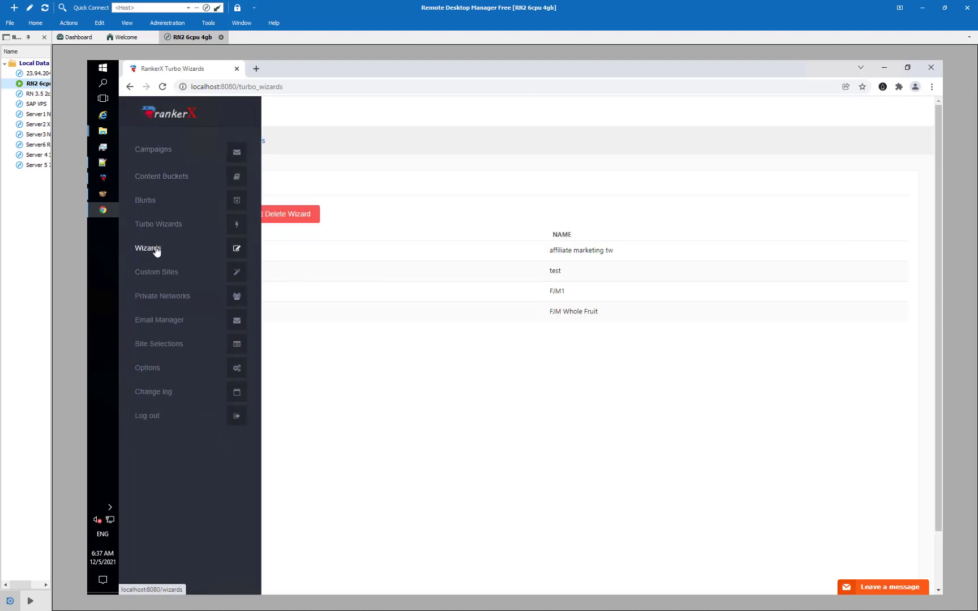
left_click(156, 248)
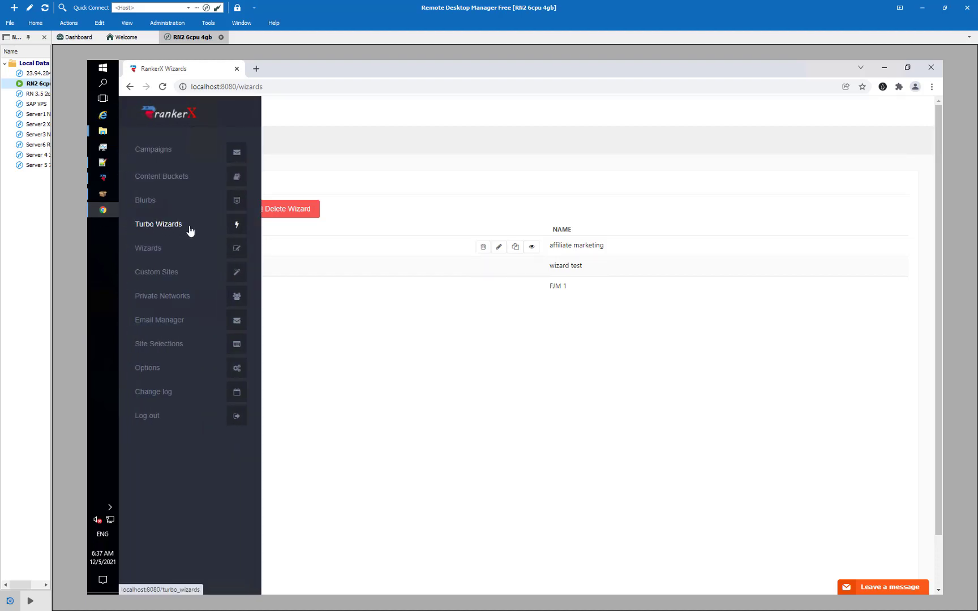
left_click(158, 224)
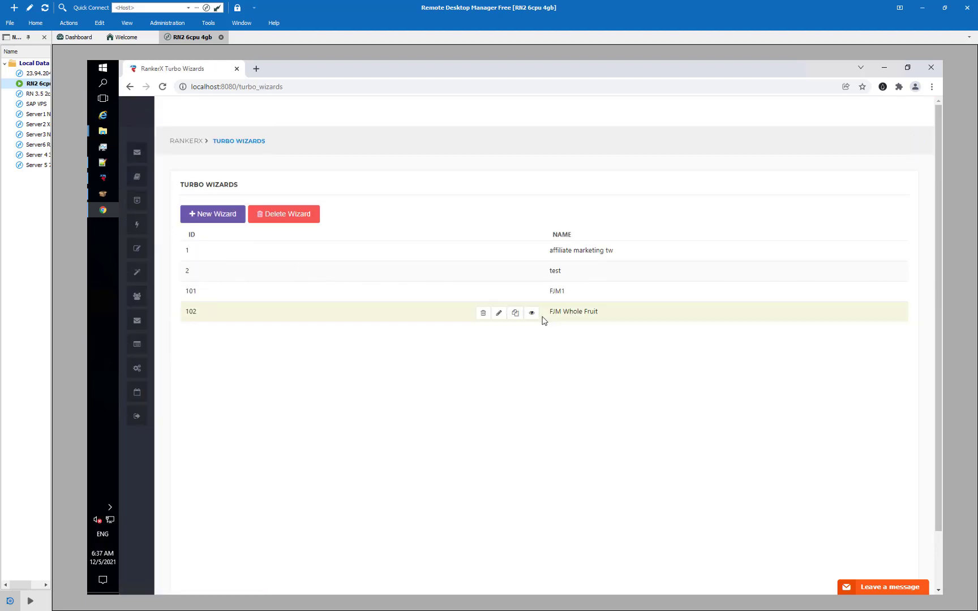
left_click(532, 313)
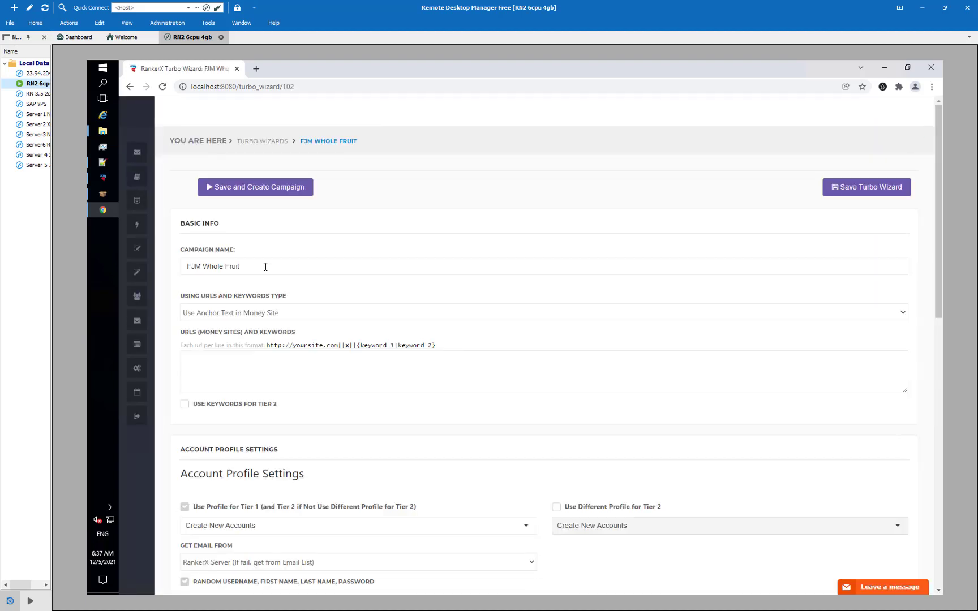
Set the wizard's URLs and Keywords type to Use Keywords in Money Site.
left_click(297, 314)
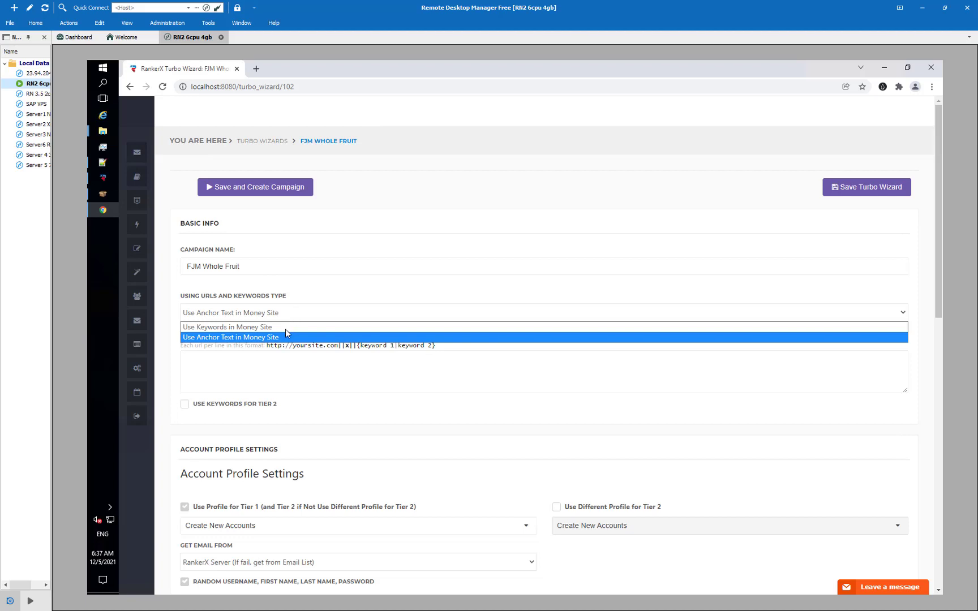
left_click(288, 326)
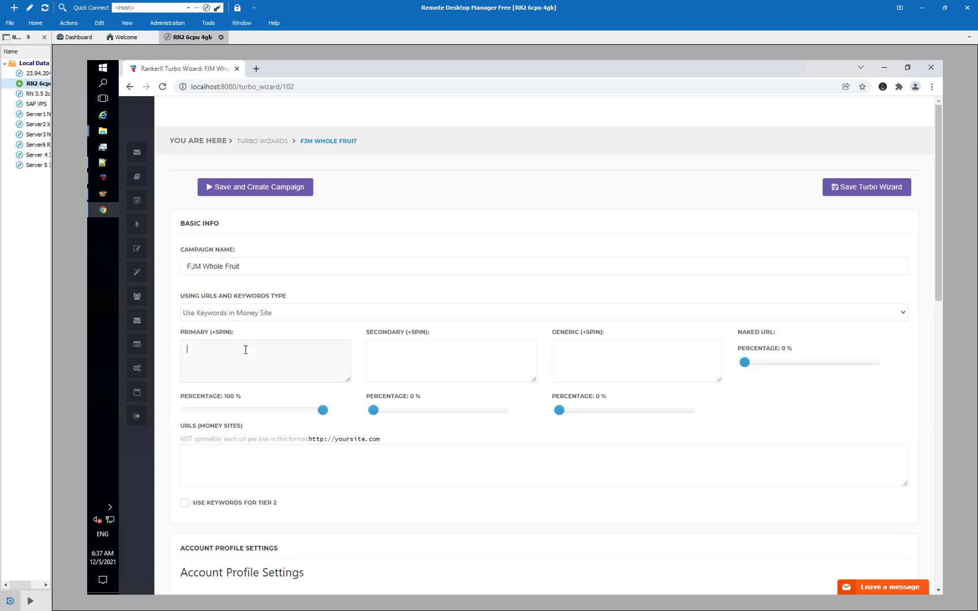
mouse_move(137, 344)
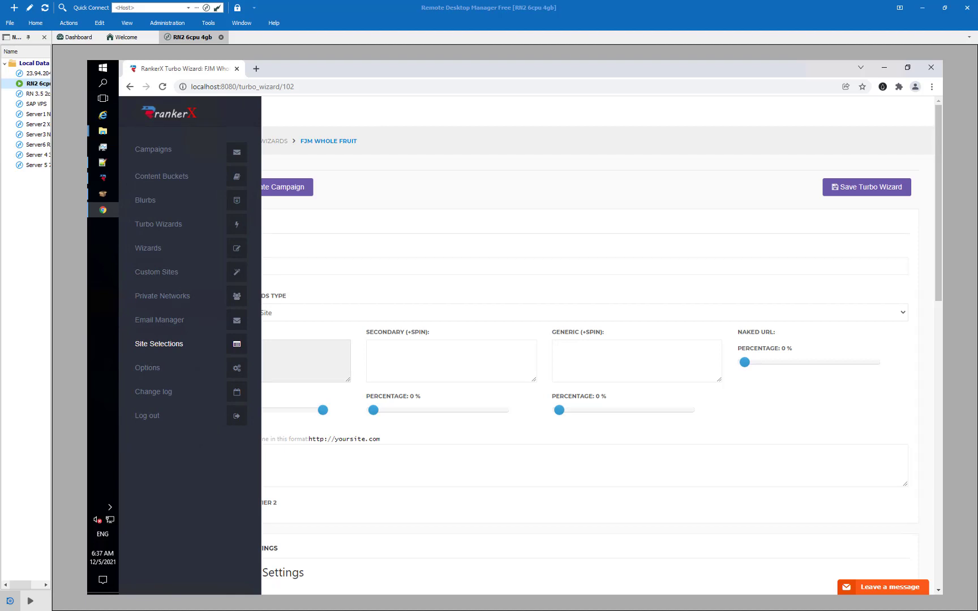
double_click(489, 7)
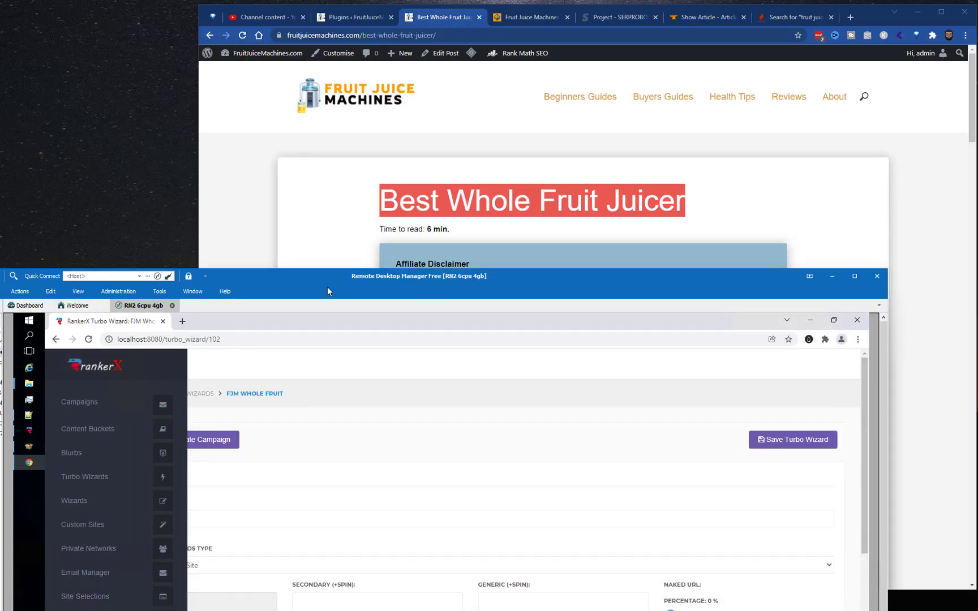
left_click_drag(327, 277, 420, 14)
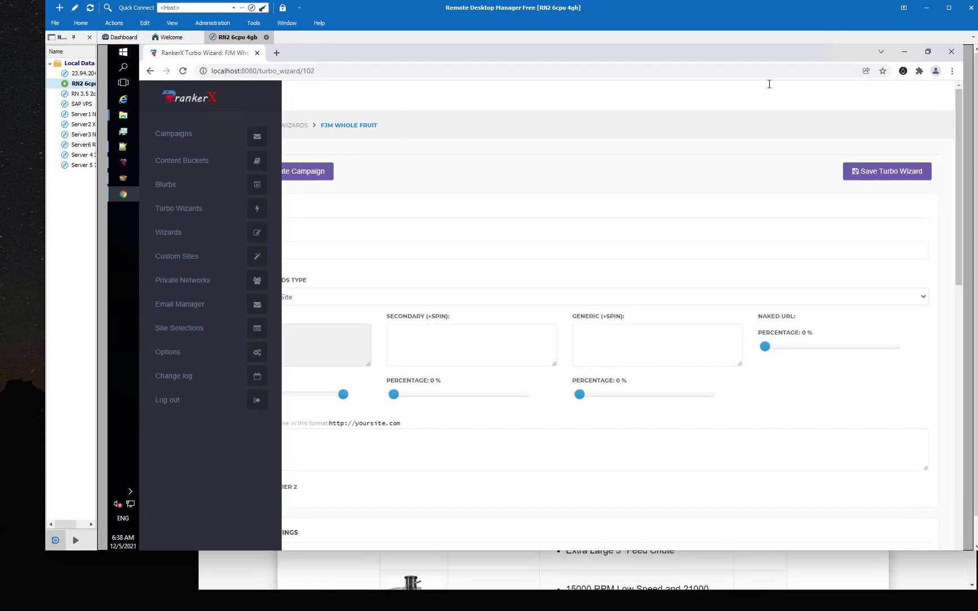
double_click(939, 9)
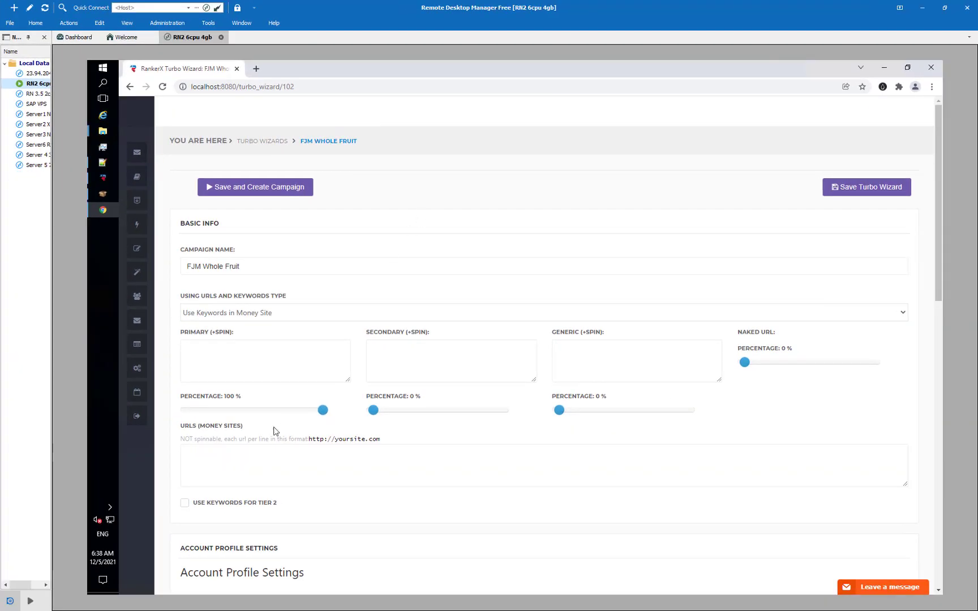
Paste the whole fruit juicer keywords into Primary and enter Source, Source Link as Secondary.
left_click(245, 362)
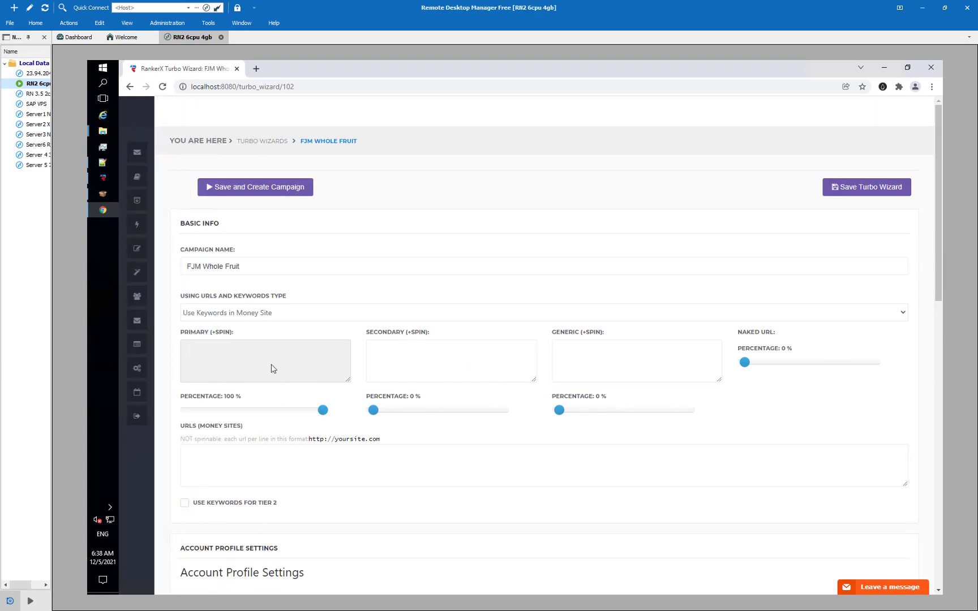
type("Best Whole Fruit Juicer Whole Fruit Juicer Whole Fruit Juice machine")
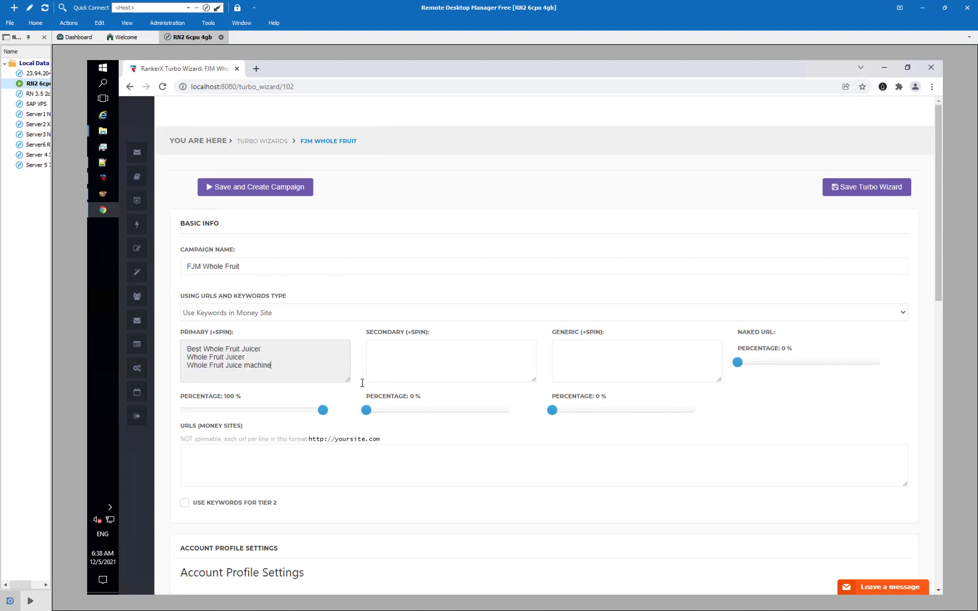
left_click(392, 362)
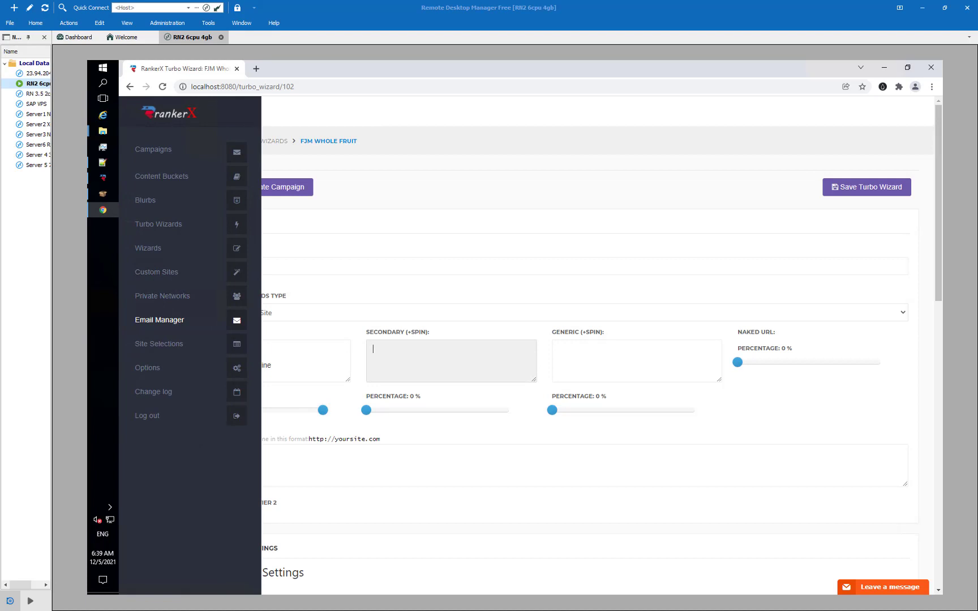
left_click(398, 366)
type("Source Link")
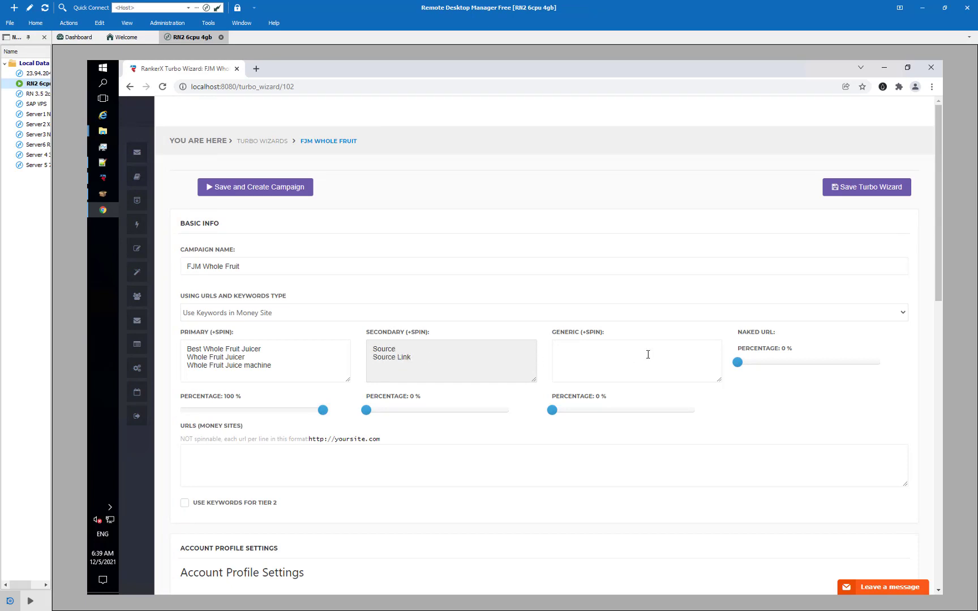
Enter generic anchor phrases like find out more, read more here, check my site, see here.
left_click(647, 355)
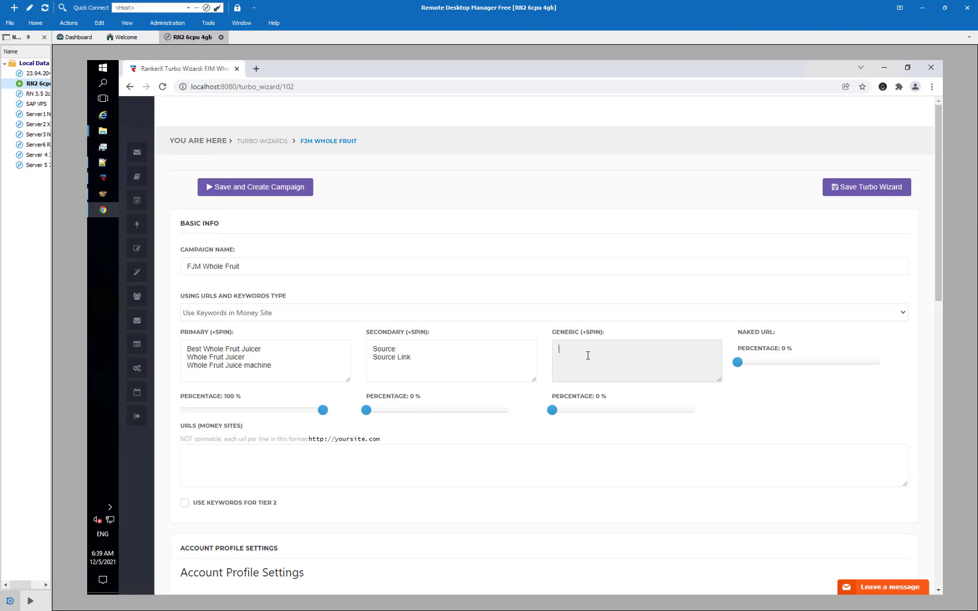
type("find outmore here rea")
type("d more ")
type("here")
key("Return")
key("Return")
key("Return")
type("re")
key("Return")
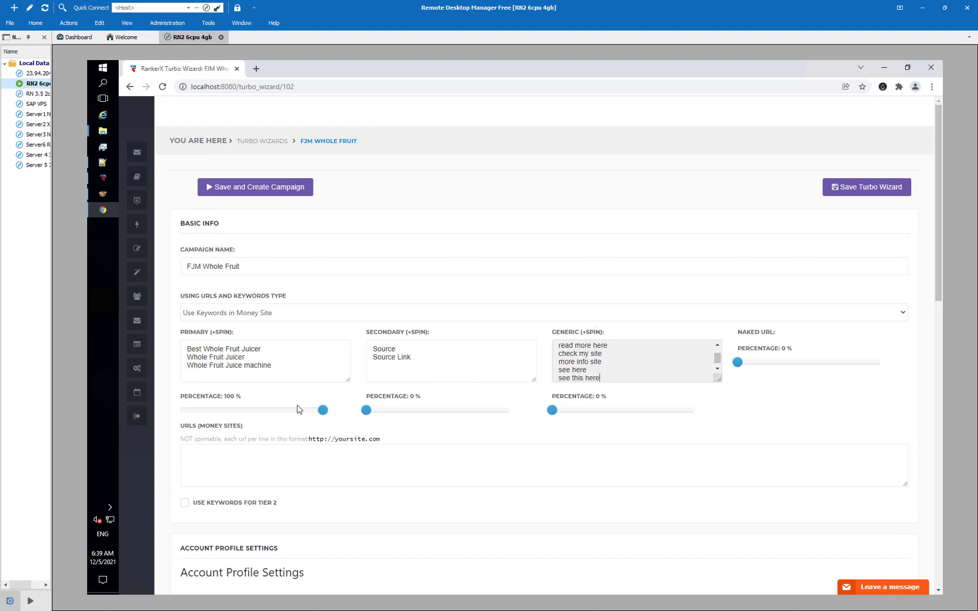
Set the Secondary, Generic and Naked URL anchor sliders to 20% each, leaving Primary at 40%.
mouse_move(367, 410)
left_mouse_down()
mouse_move(413, 413)
mouse_move(402, 412)
left_mouse_up()
left_click_drag(402, 411, 394, 412)
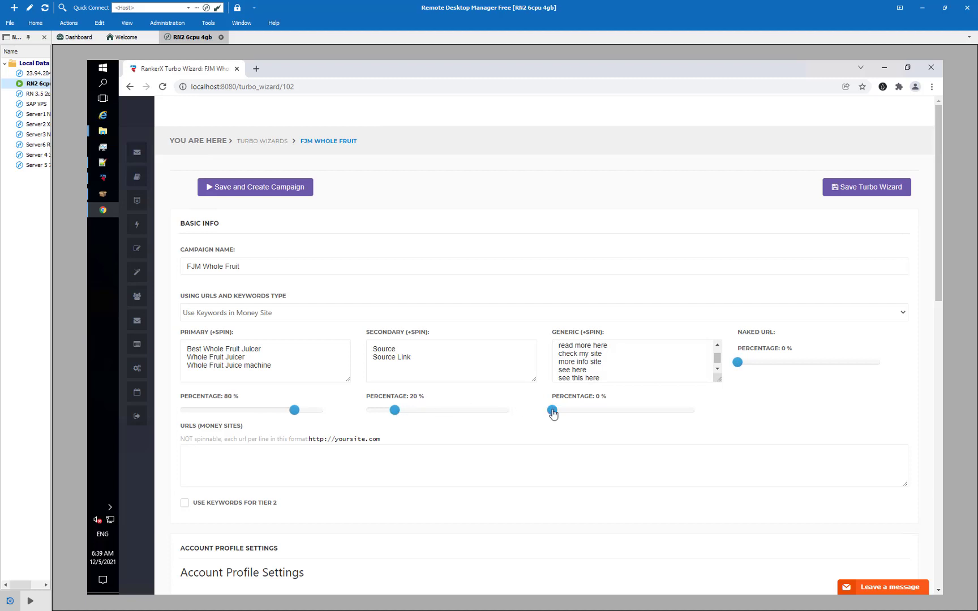
mouse_move(553, 410)
left_mouse_down()
mouse_move(590, 412)
mouse_move(580, 414)
left_mouse_up()
left_click_drag(738, 363, 766, 366)
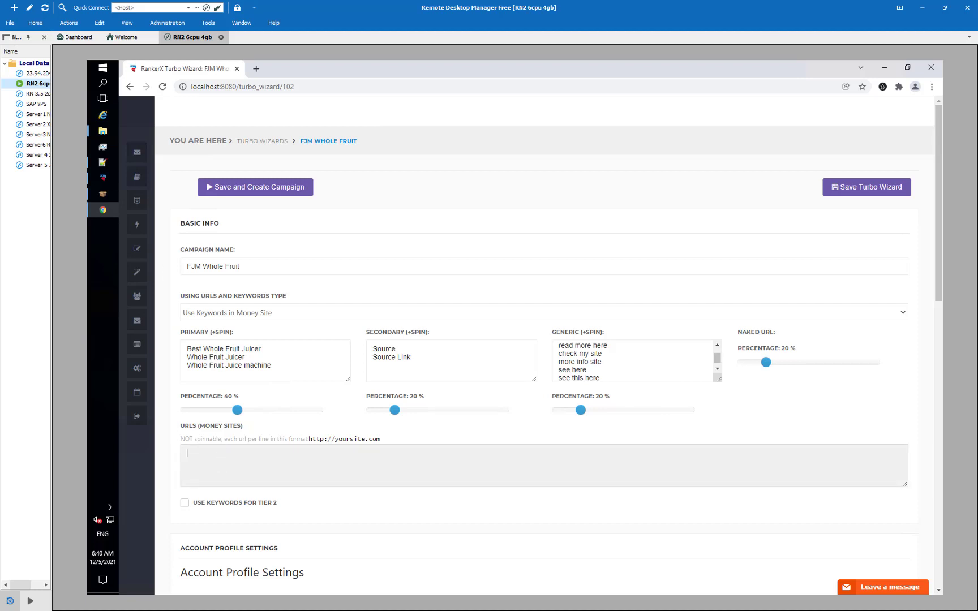
Paste the fruitjuicemachines Tumblr post URL into the URLs (Money Sites) box.
left_click(137, 176)
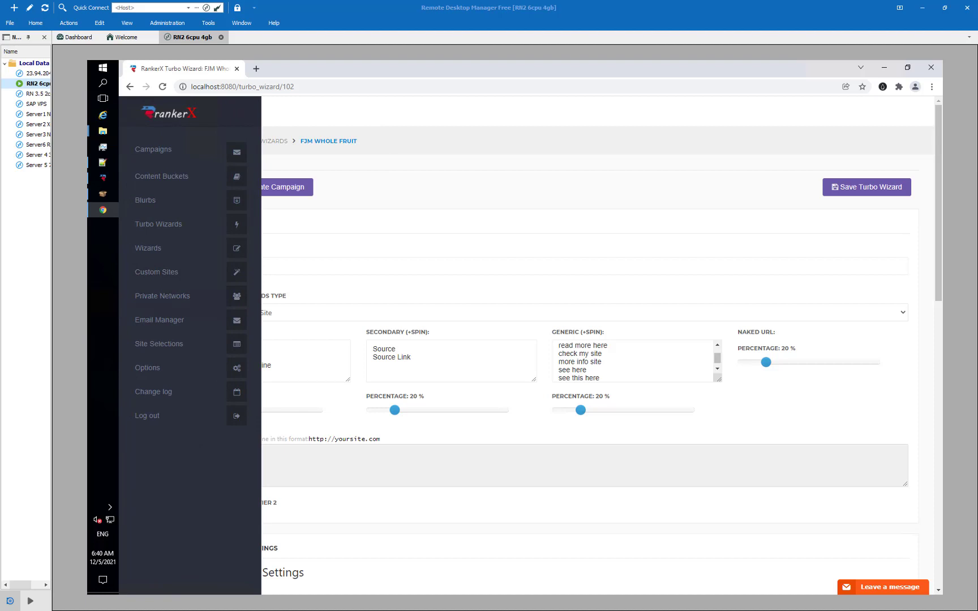
left_click(418, 469)
key("ctrl+v")
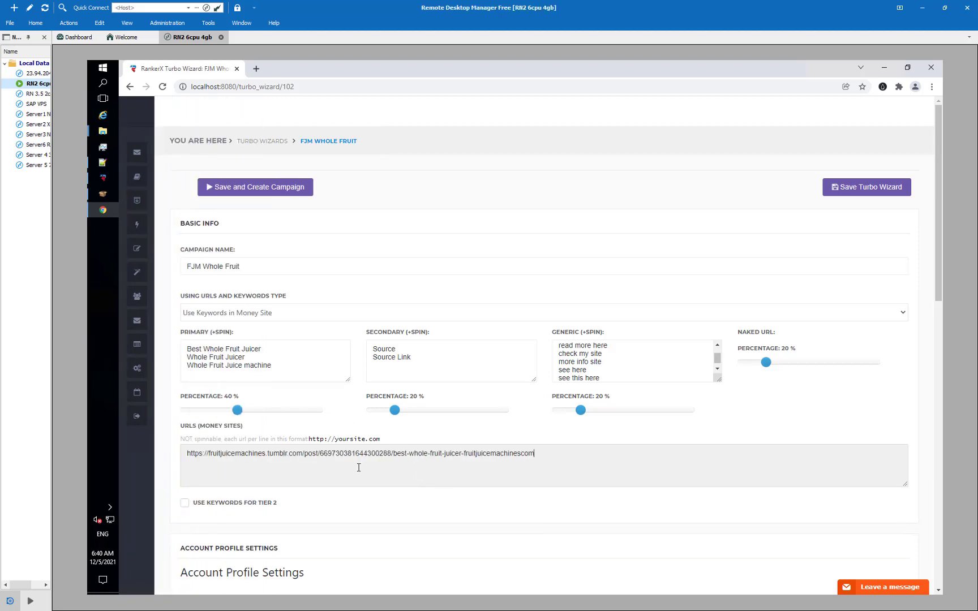
scroll(360, 468, "down", 2)
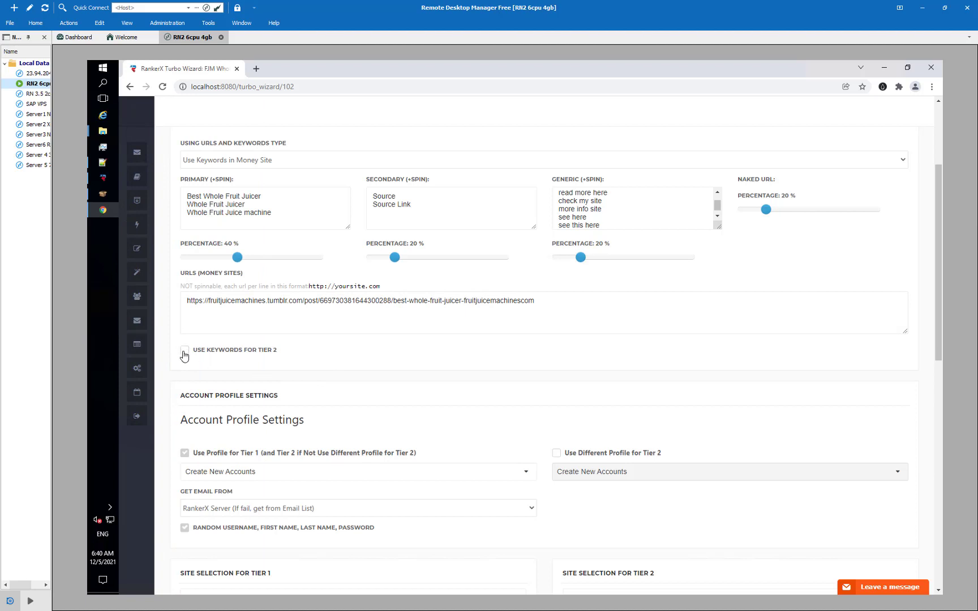
Enable 'Use keywords for Tier 2' so Tier 2 gets its own keyword fields.
left_click(184, 351)
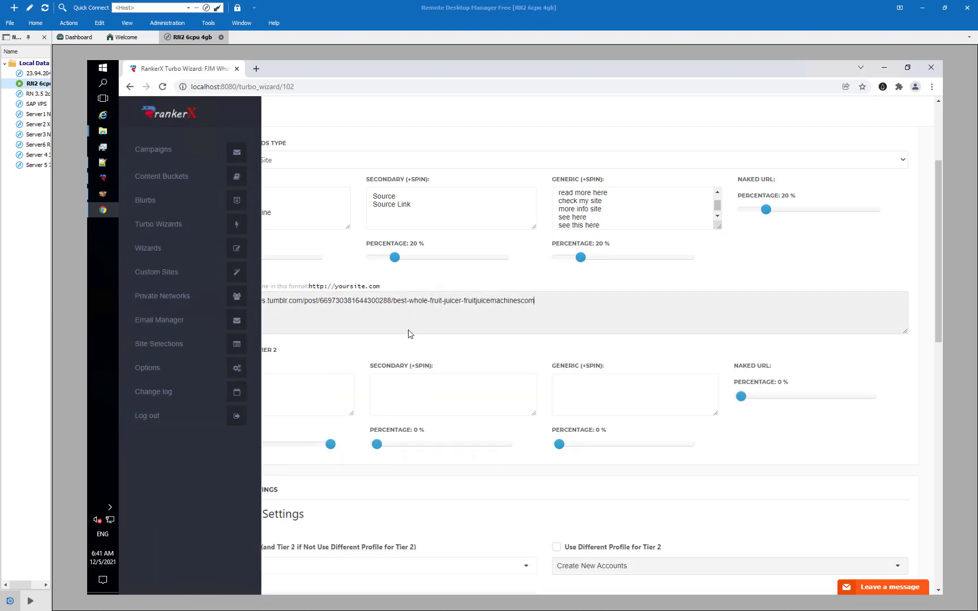
scroll(458, 382, "down", 2)
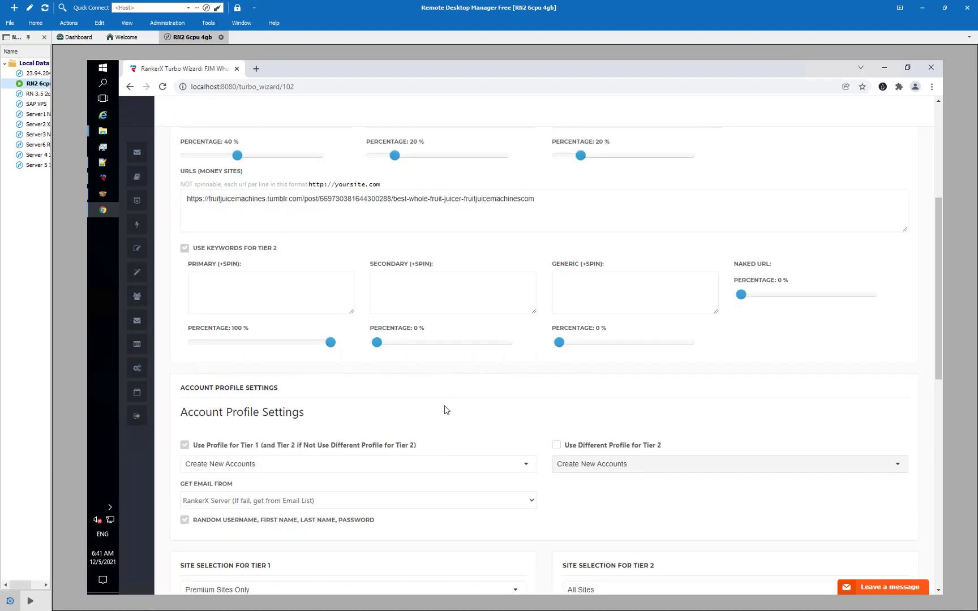
scroll(449, 454, "down", 1)
scroll(347, 443, "down", 1)
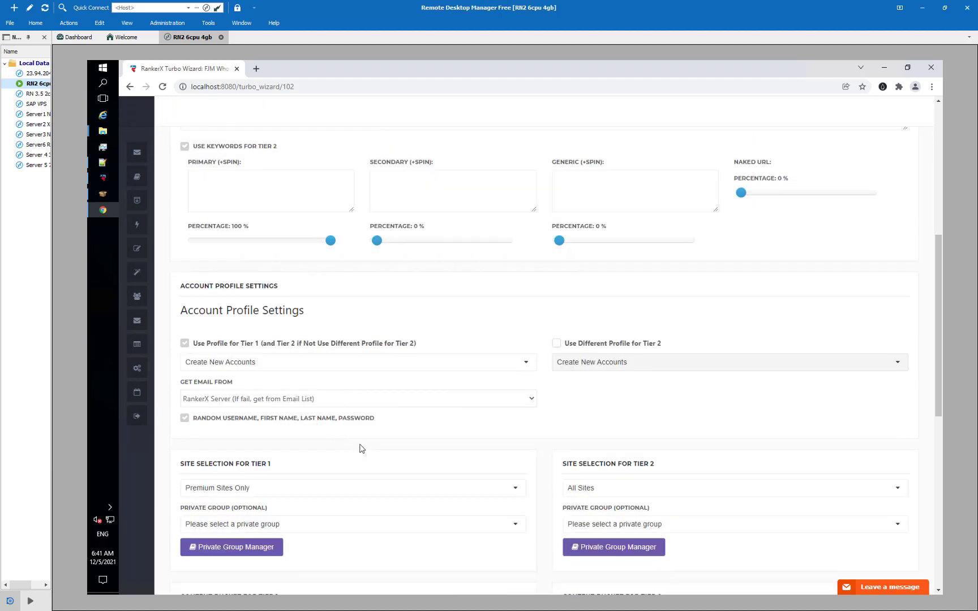
scroll(359, 449, "down", 1)
scroll(358, 449, "down", 1)
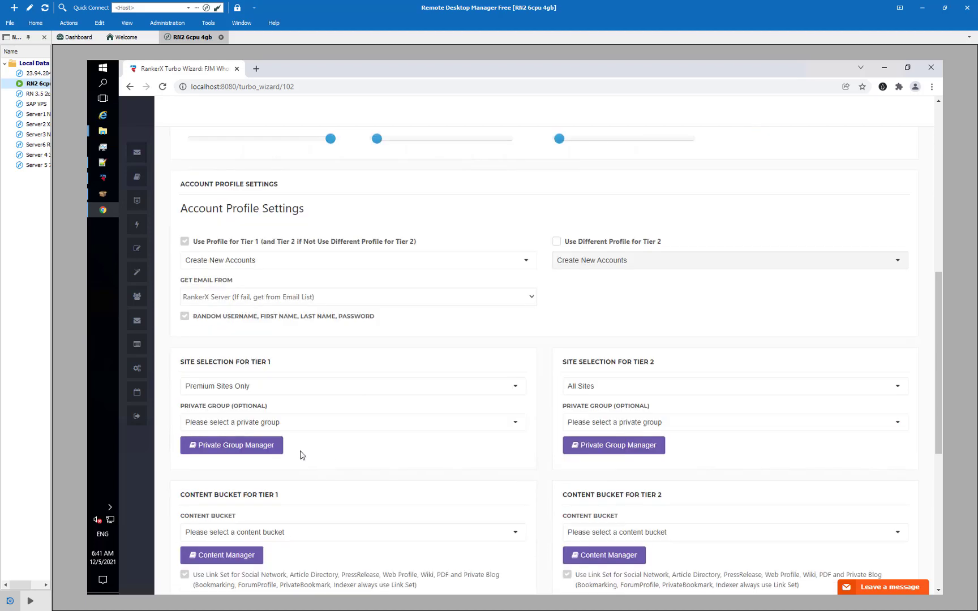
scroll(309, 453, "down", 1)
scroll(309, 454, "down", 1)
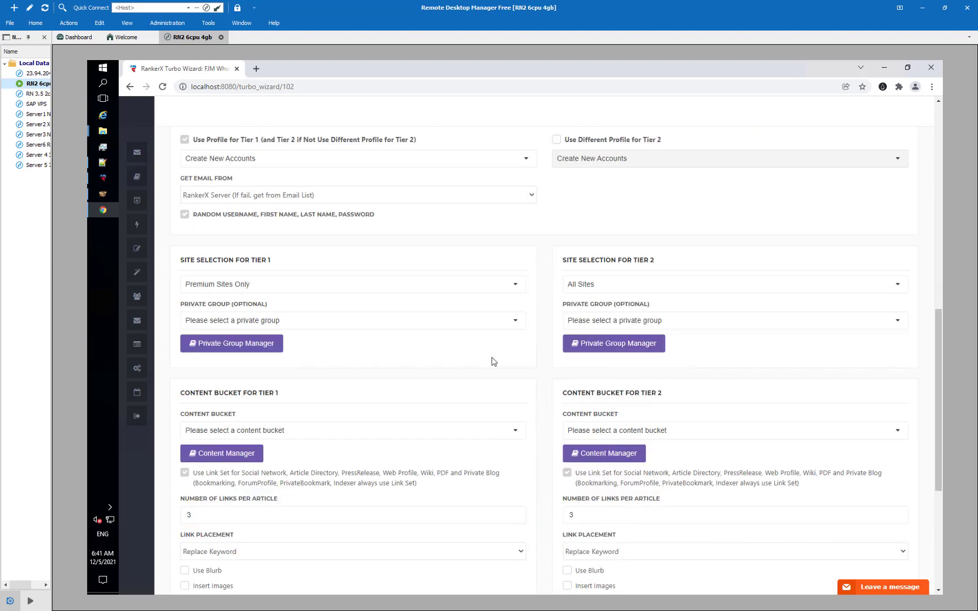
scroll(471, 357, "down", 1)
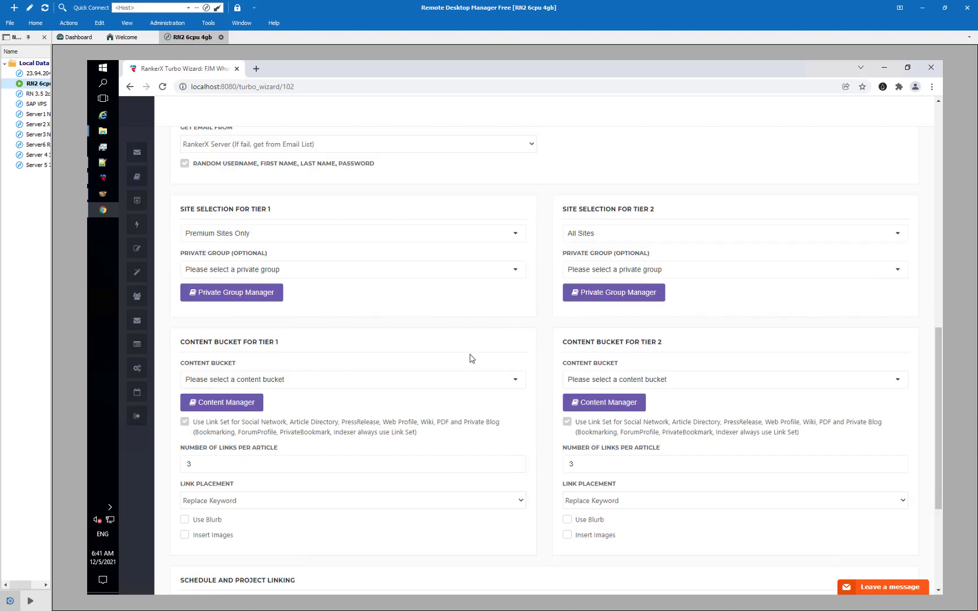
Choose the Fruit Juice Machines Whole content bucket for Tier 1 and adjust links per article.
left_click(350, 379)
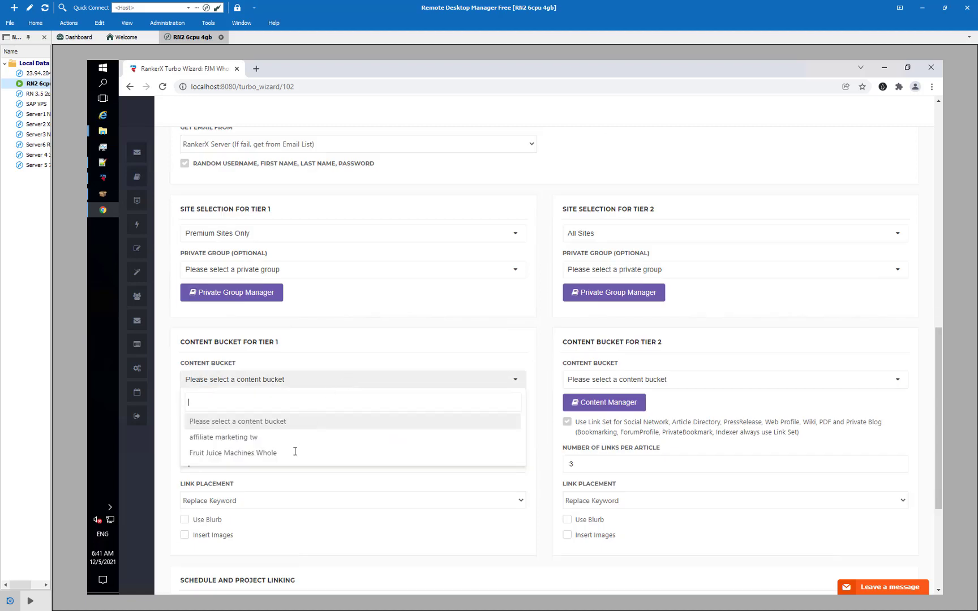
left_click(273, 452)
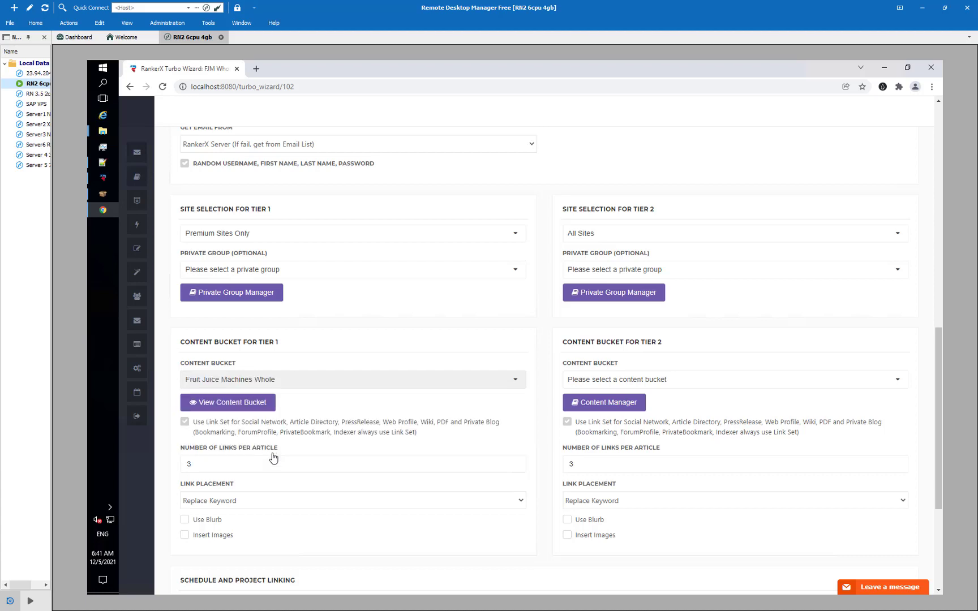
scroll(354, 455, "down", 1)
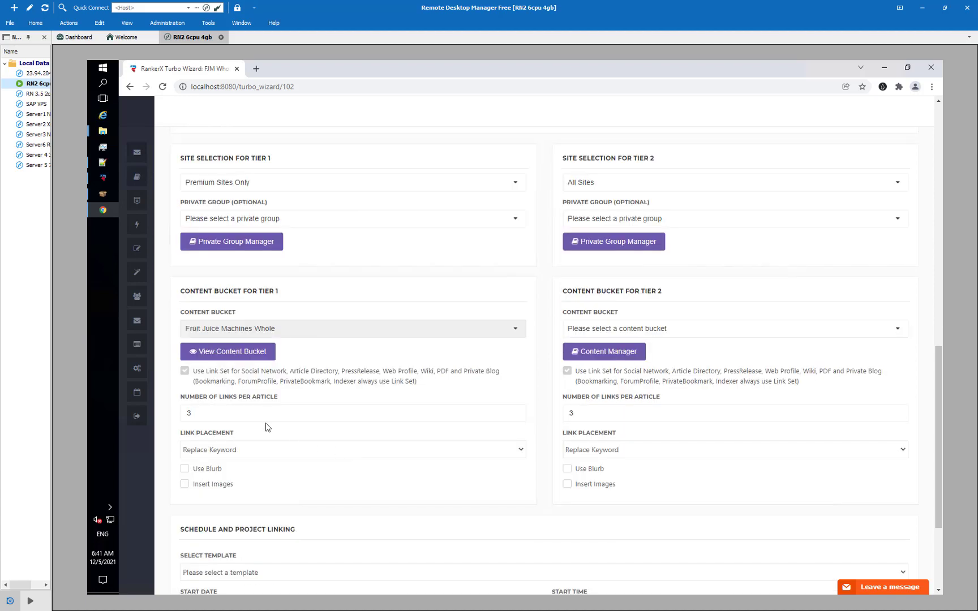
left_click_drag(264, 413, 177, 410)
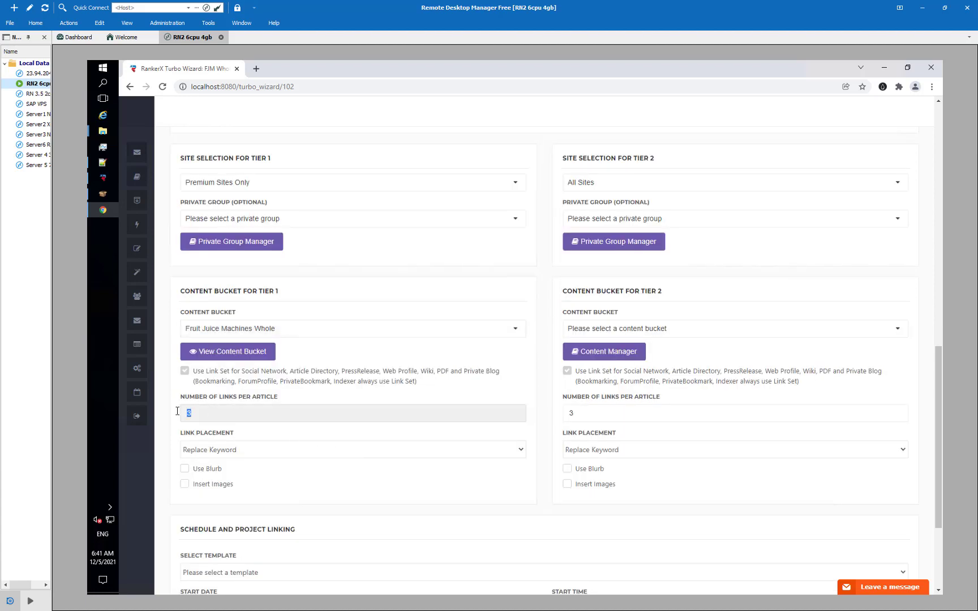
type("1")
Enable blurbs for Tier 1 with the whole fruit juice blurb placed at the top.
left_click(185, 468)
left_click(237, 501)
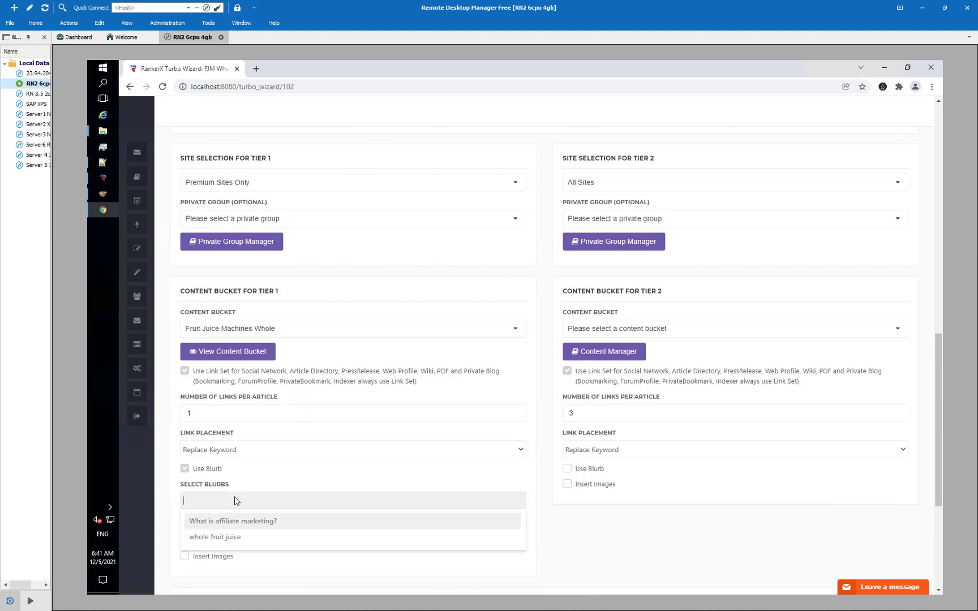
left_click(249, 538)
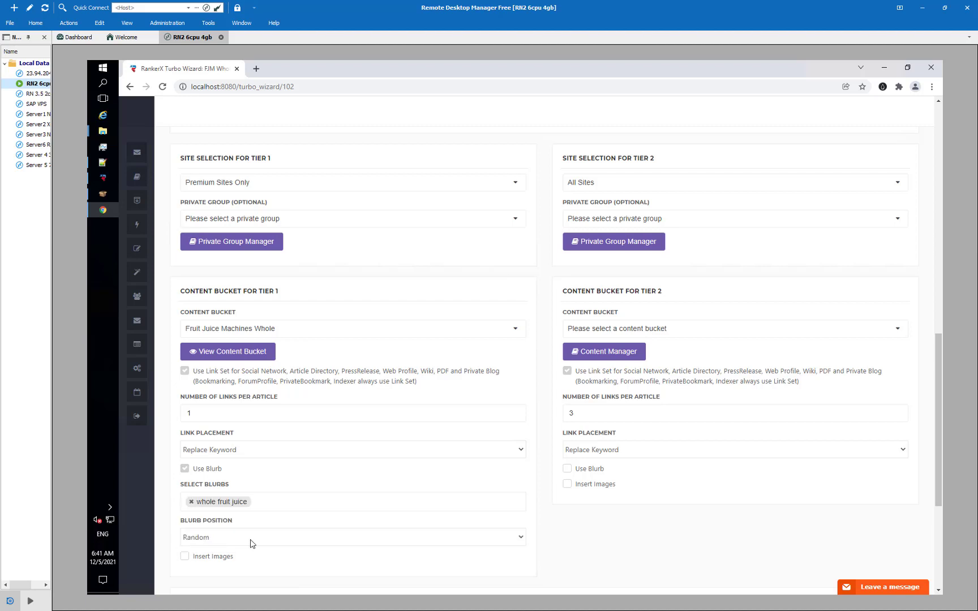
scroll(577, 540, "down", 1)
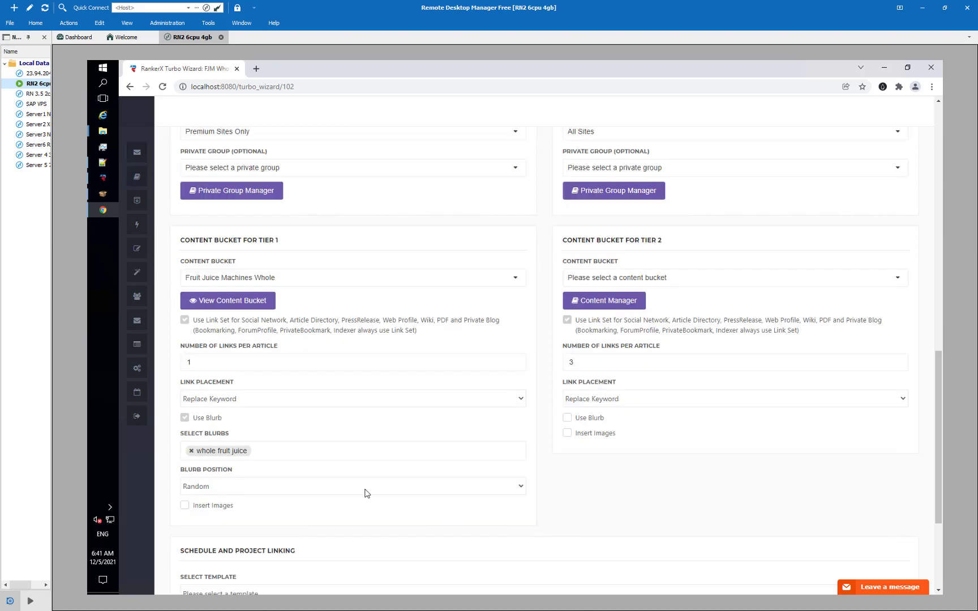
left_click(367, 487)
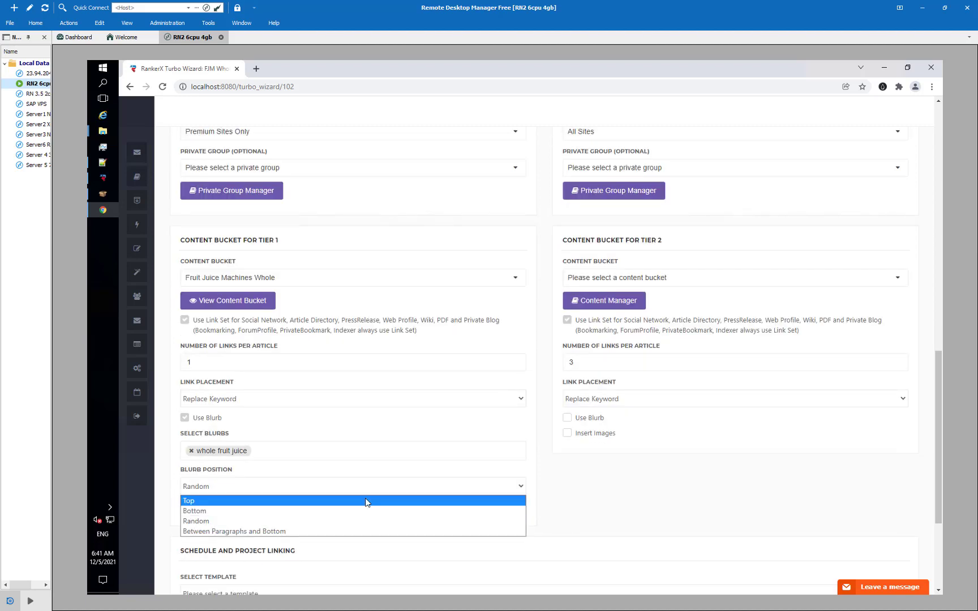
left_click(366, 501)
scroll(609, 522, "down", 1)
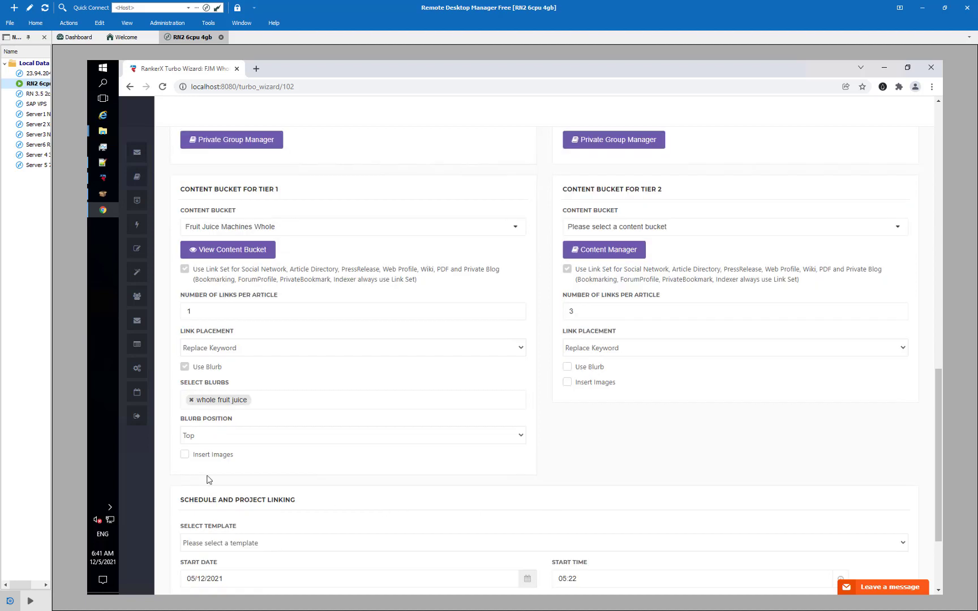
Enable image insertion for Tier 1 using the image keyword 'fruit juice'.
left_click(184, 457)
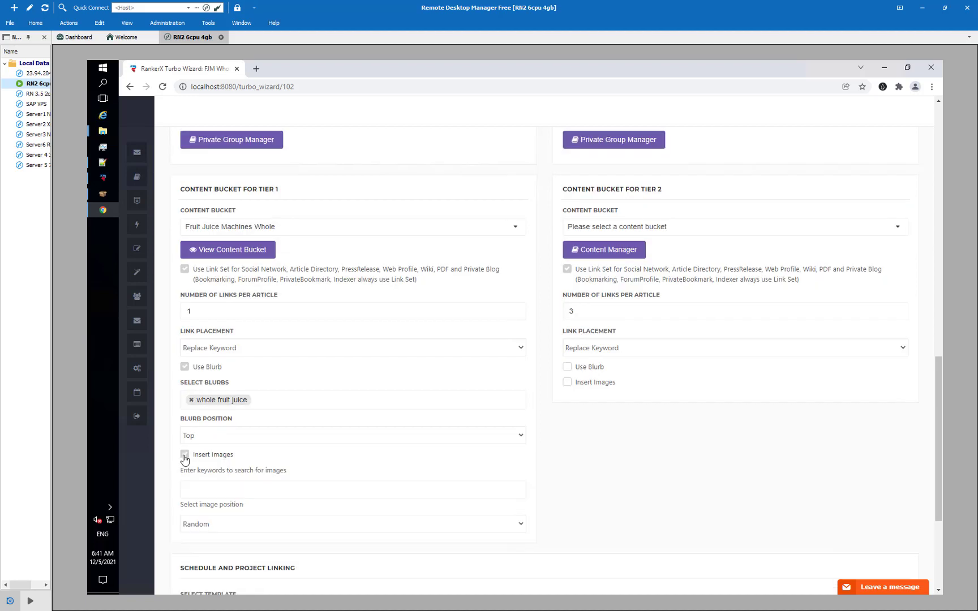
left_click(204, 490)
type("fruit juice")
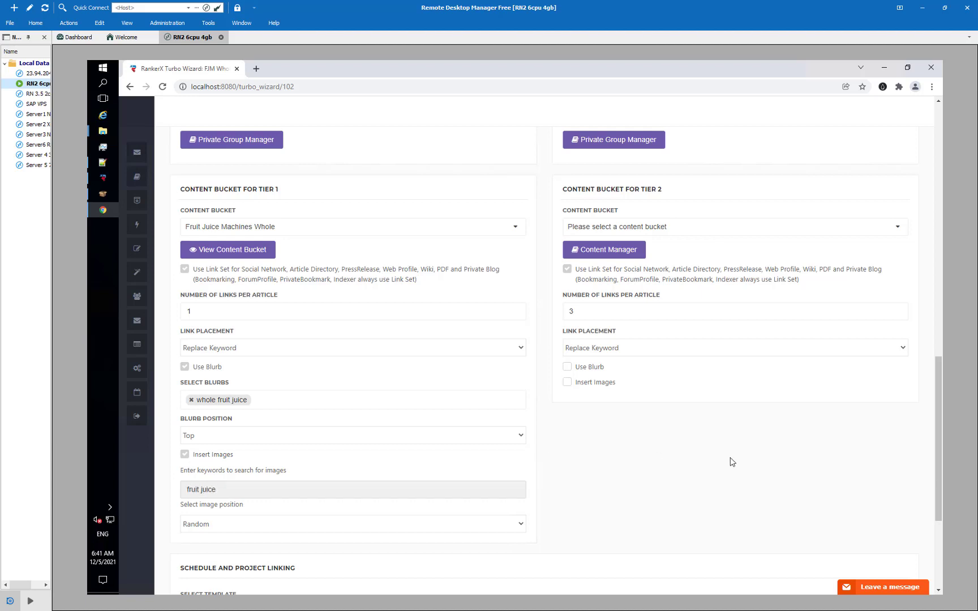
left_click(657, 479)
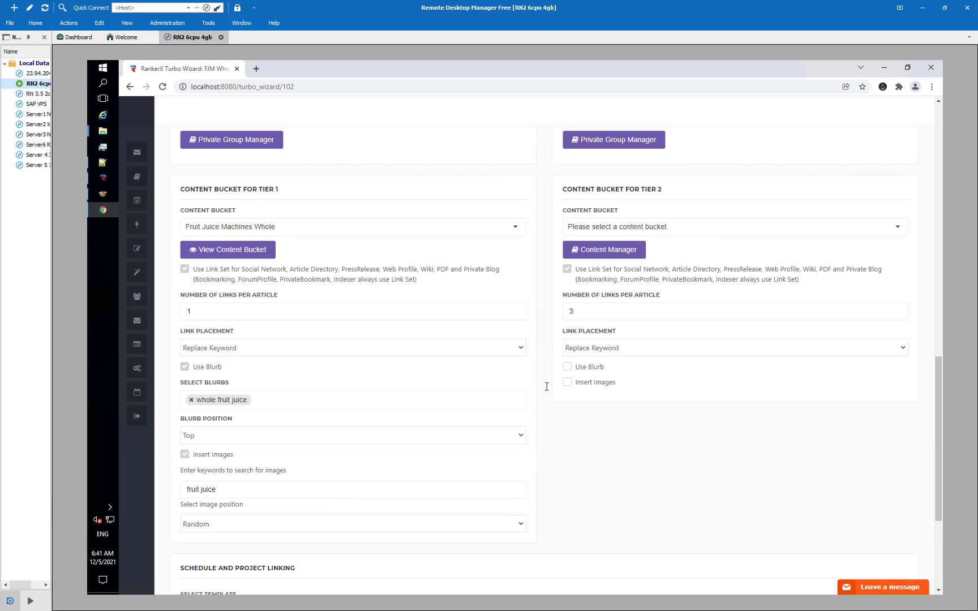
scroll(587, 452, "down", 1)
scroll(588, 452, "down", 1)
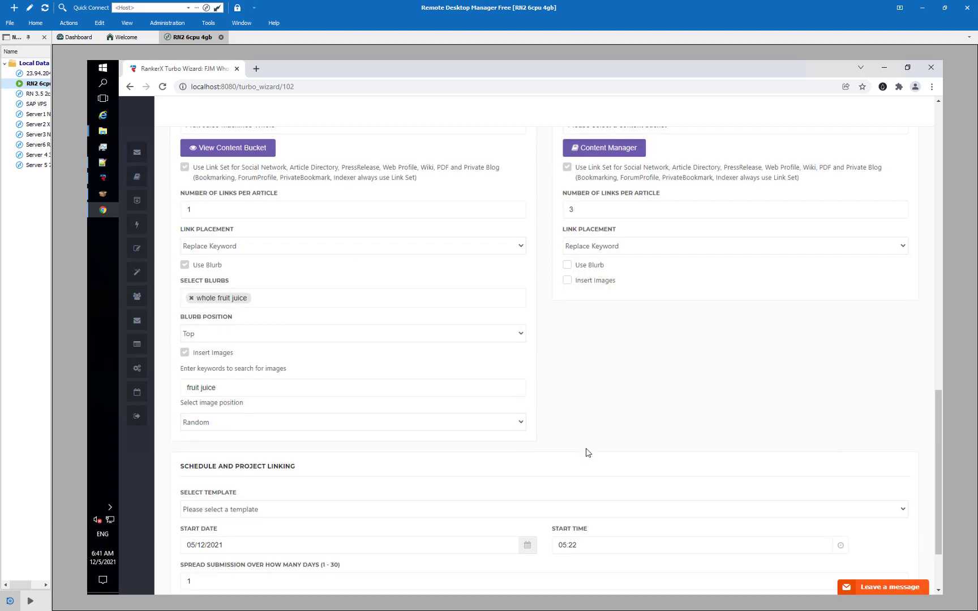
scroll(587, 452, "down", 1)
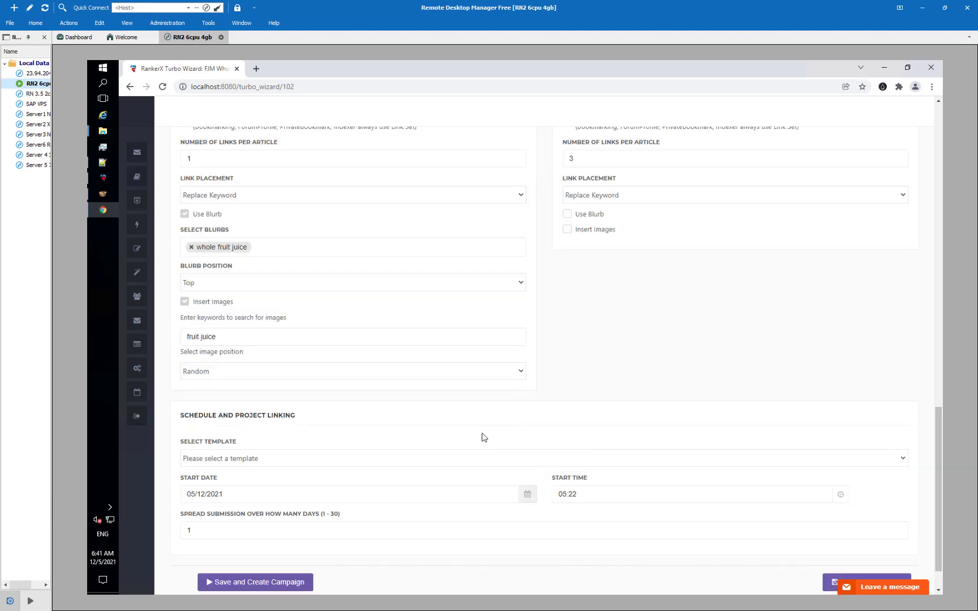
Select 'T1 With Indexers' as the schedule and project linking template.
left_click(451, 461)
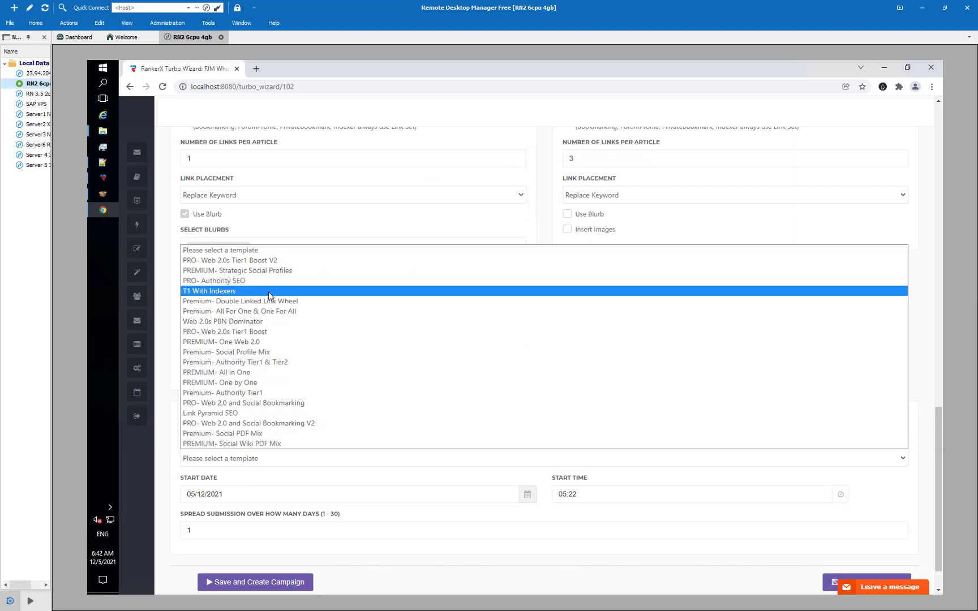
left_click(221, 290)
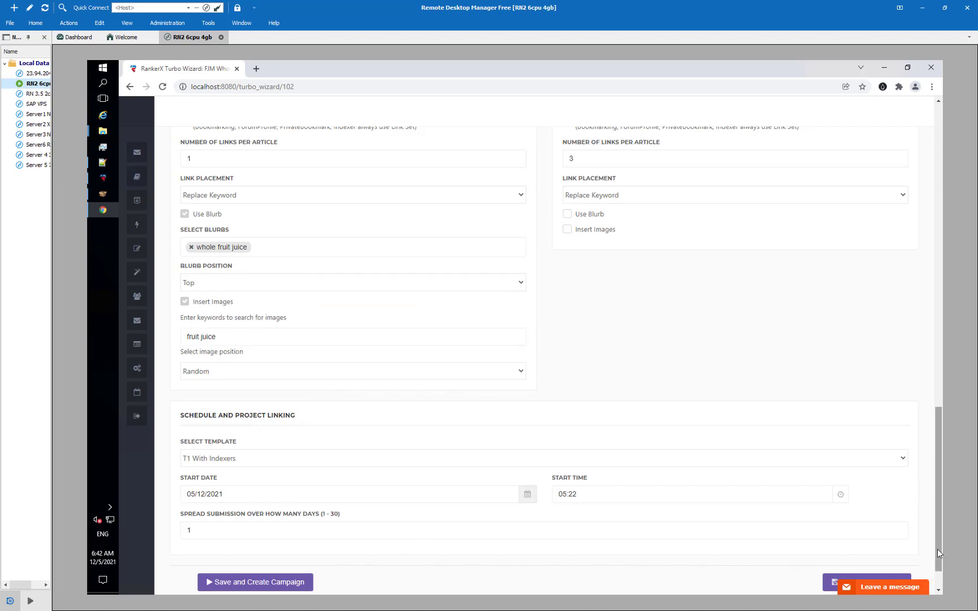
left_click_drag(936, 549, 936, 579)
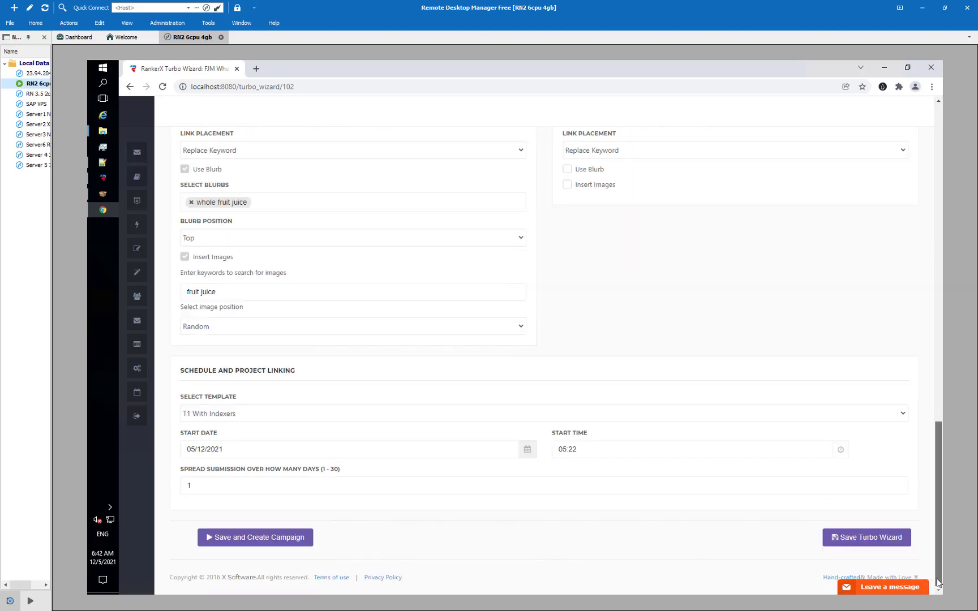
Save the turbo wizard, accepting the empty Tier 2 primary keywords warning.
left_click(870, 537)
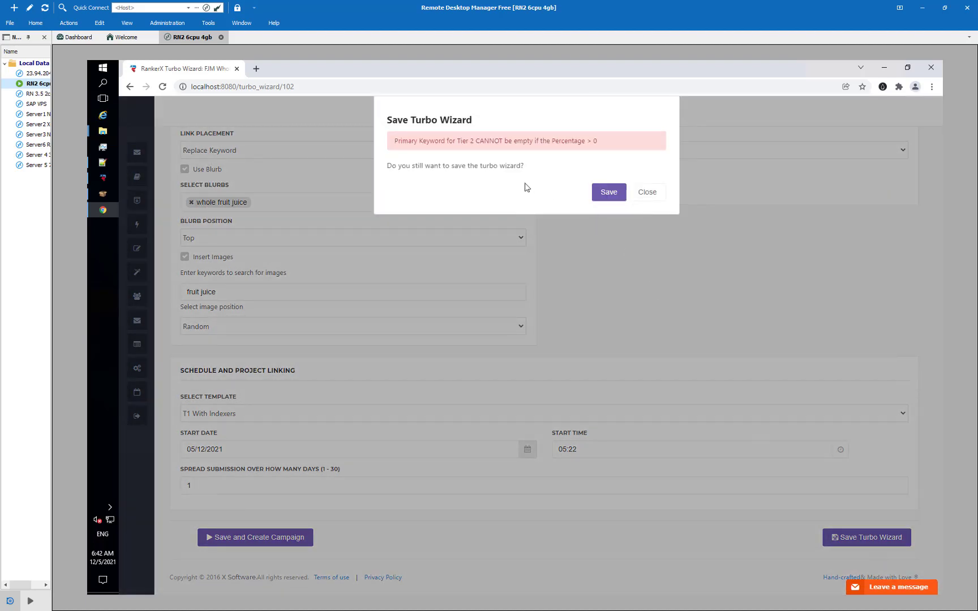
left_click(609, 192)
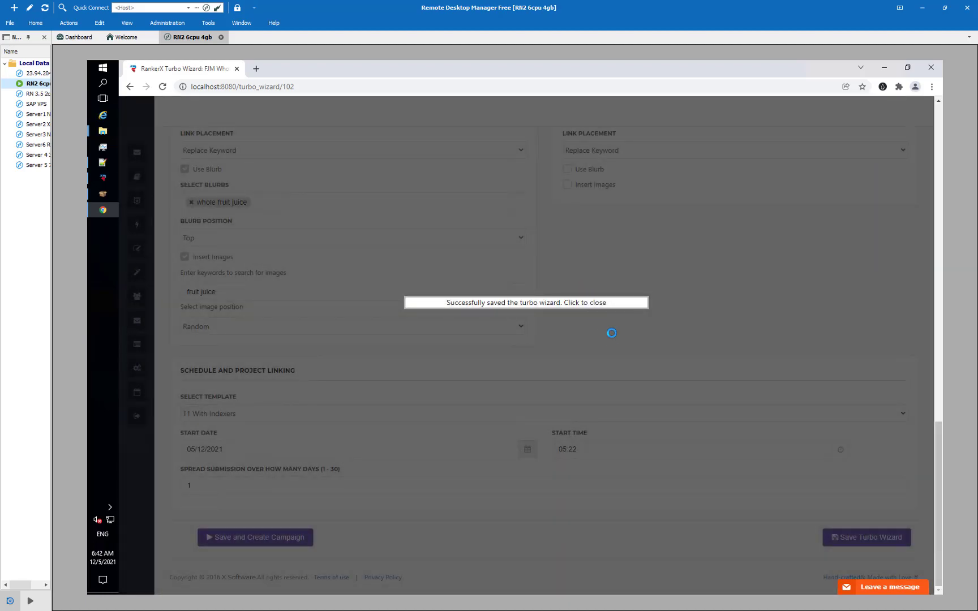
left_click(616, 336)
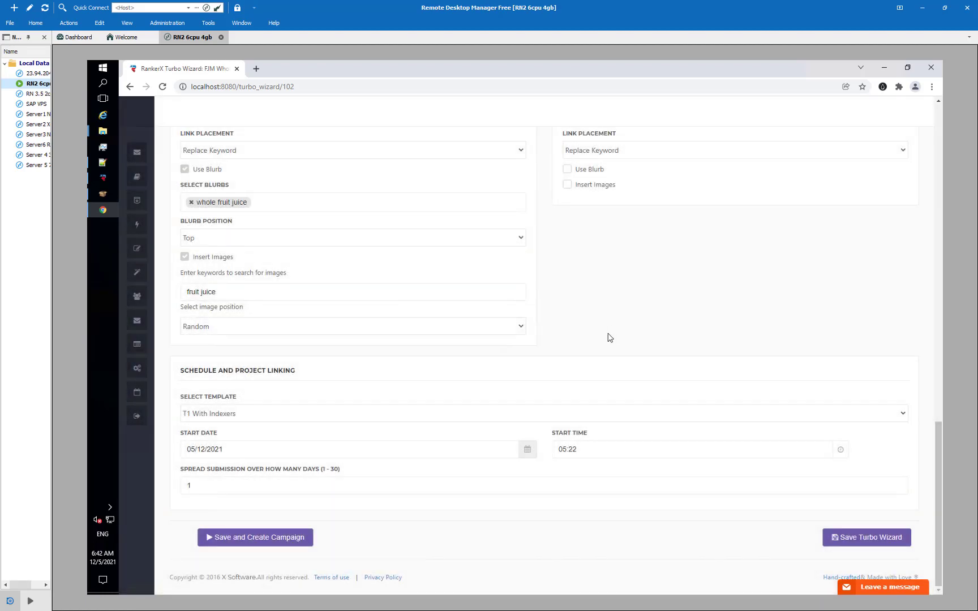
scroll(611, 336, "up", 5)
scroll(306, 275, "up", 5)
scroll(263, 260, "up", 5)
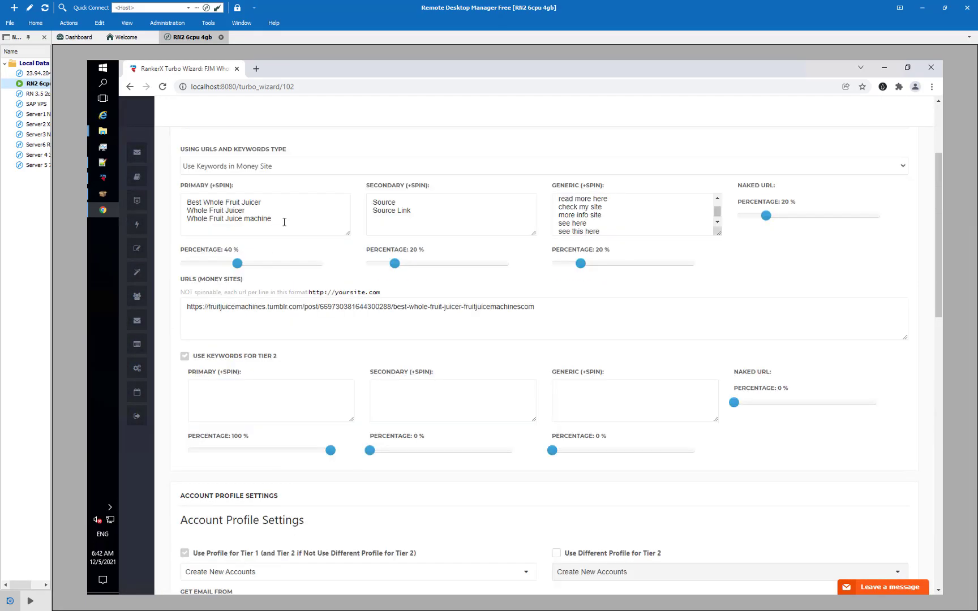
Copy the three Tier 1 Whole Fruit Juicer primary keywords into the Tier 2 Primary box.
key("ctrl+a")
key("ctrl+c")
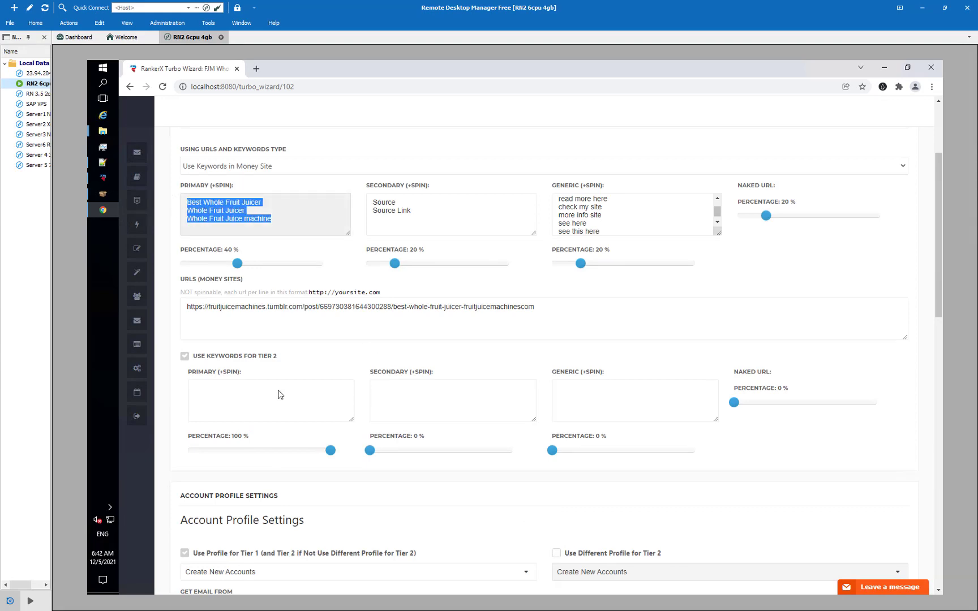
left_click(266, 392)
key("ctrl+v")
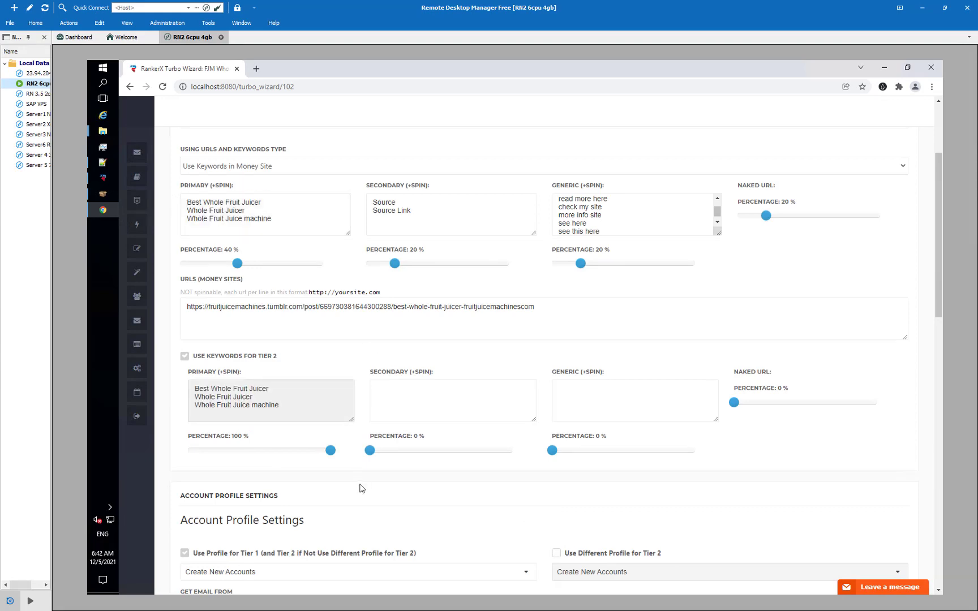
scroll(361, 488, "down", 5)
scroll(361, 488, "down", 5)
scroll(458, 458, "down", 5)
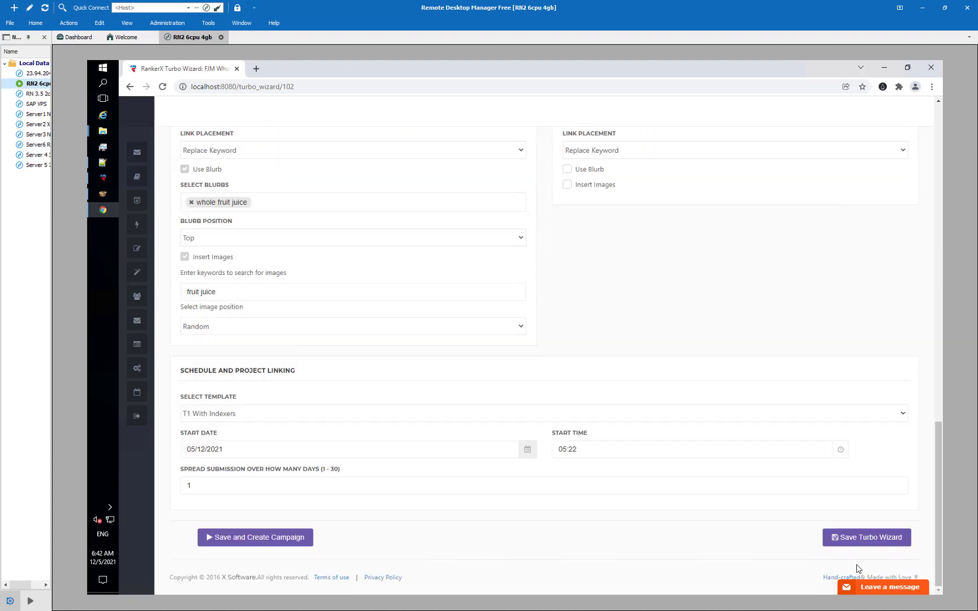
Save the turbo wizard again, accepting the missing Tier 2 content bucket warning.
left_click(848, 538)
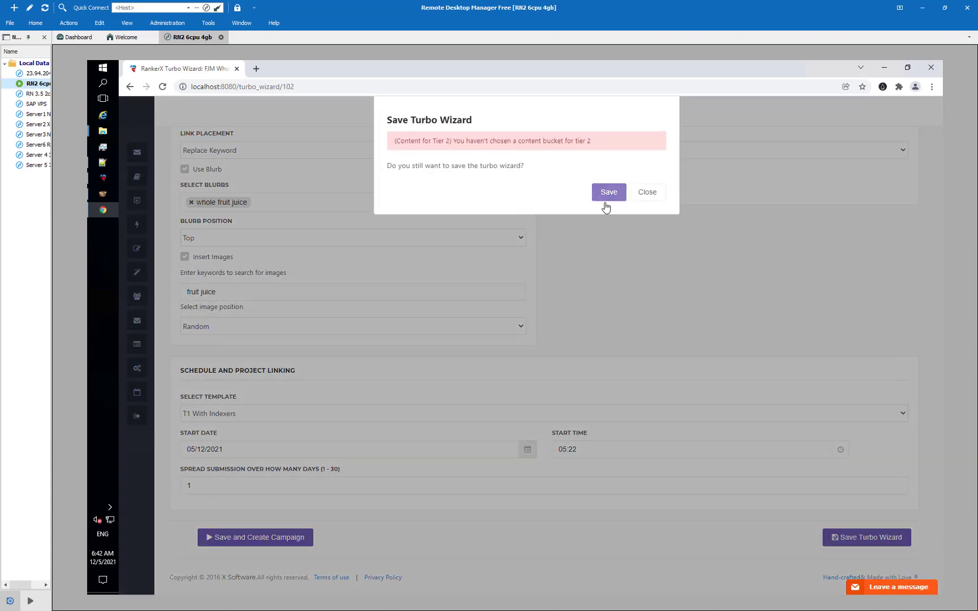
left_click(608, 195)
left_click(702, 396)
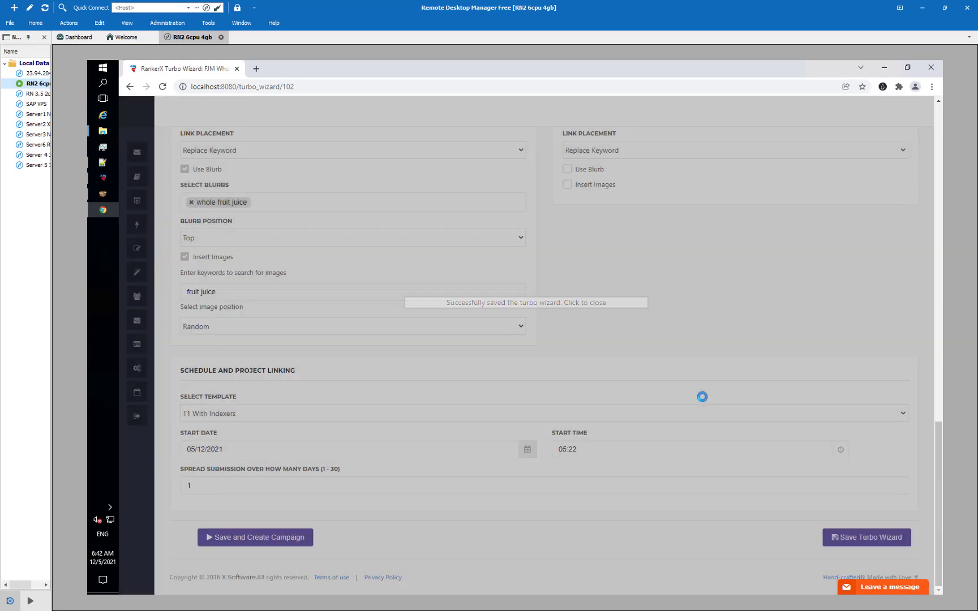
scroll(693, 401, "up", 3)
scroll(682, 401, "up", 5)
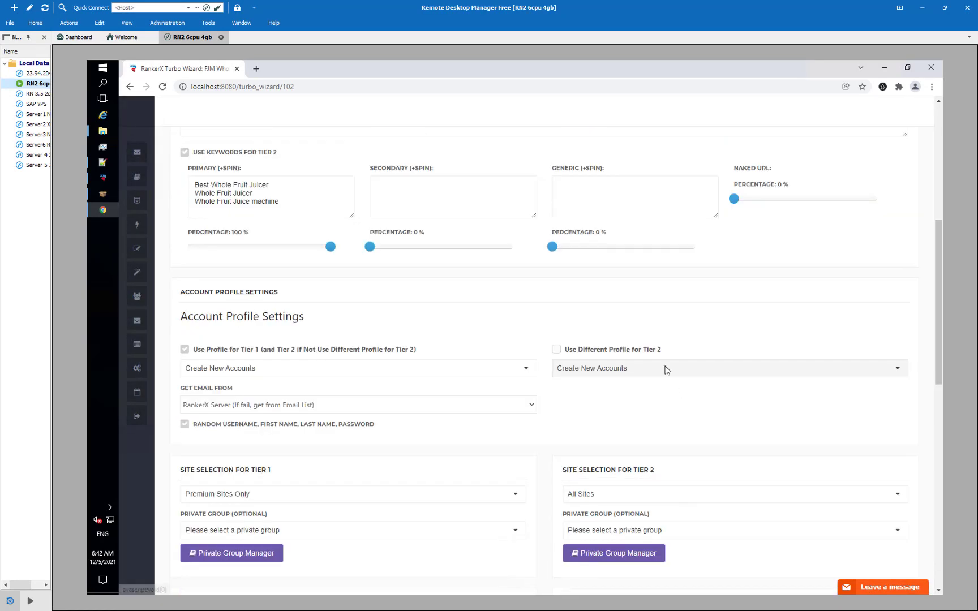
scroll(663, 368, "down", 3)
scroll(687, 384, "down", 1)
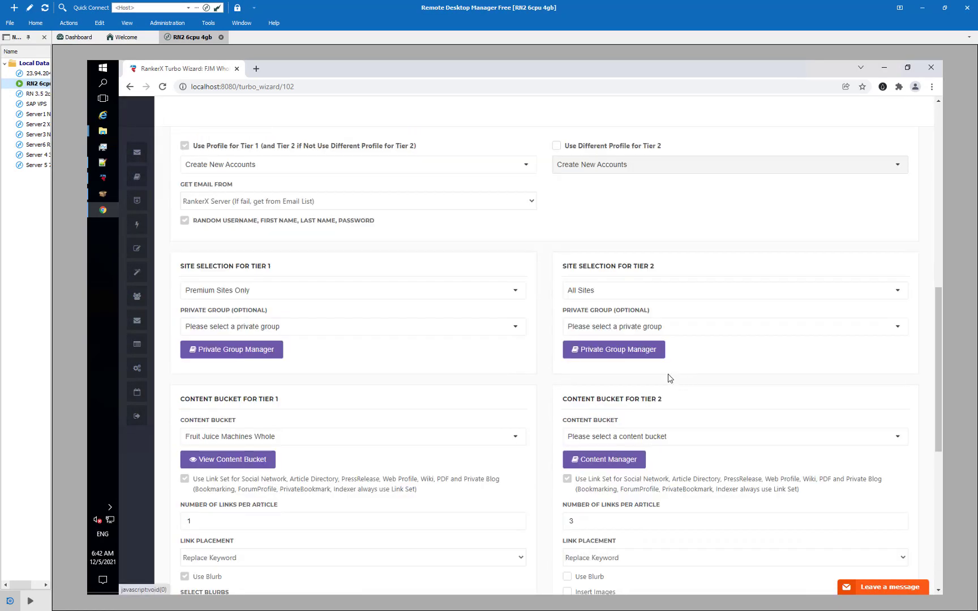
scroll(668, 379, "down", 1)
scroll(667, 378, "down", 1)
Set the Tier 2 content bucket to Fruit Juice Machines Whole and save past the start date warning.
left_click(656, 336)
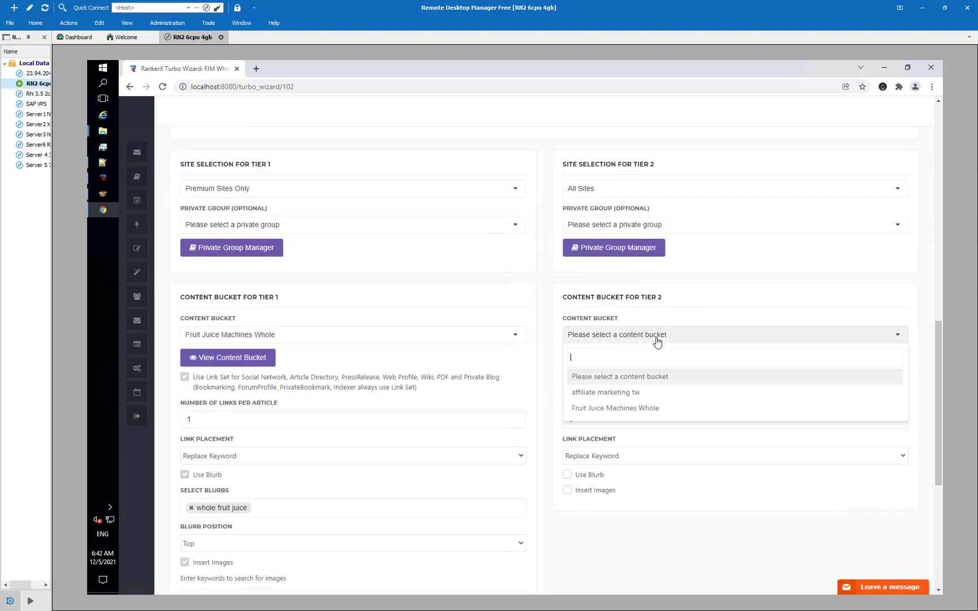
left_click(654, 408)
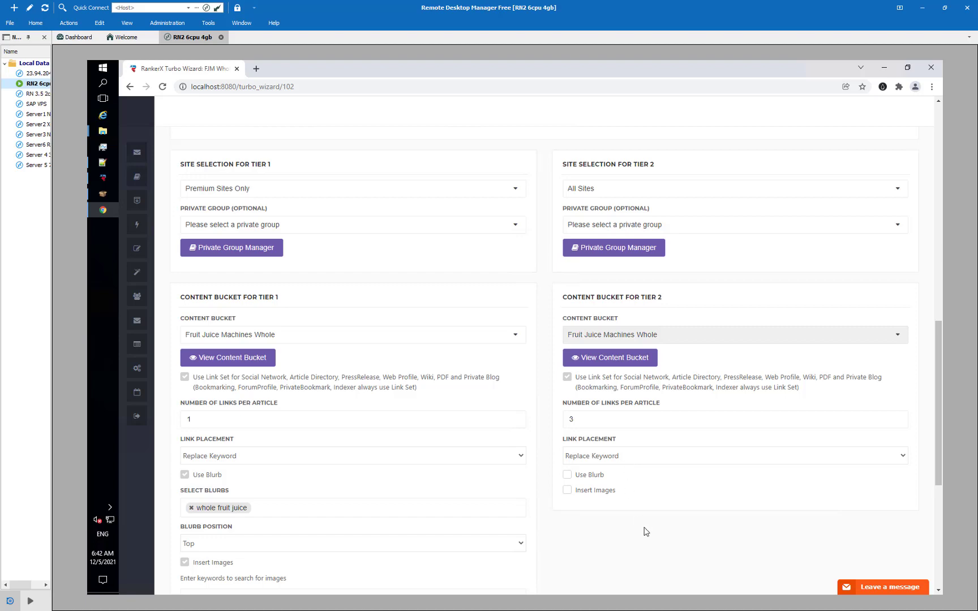
scroll(645, 526, "down", 2)
scroll(631, 478, "down", 2)
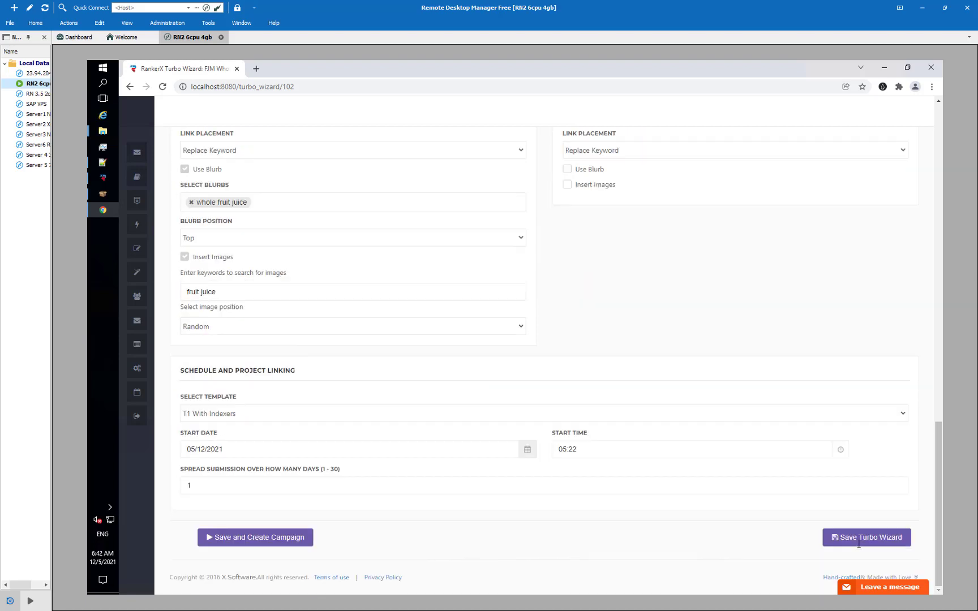
left_click(871, 538)
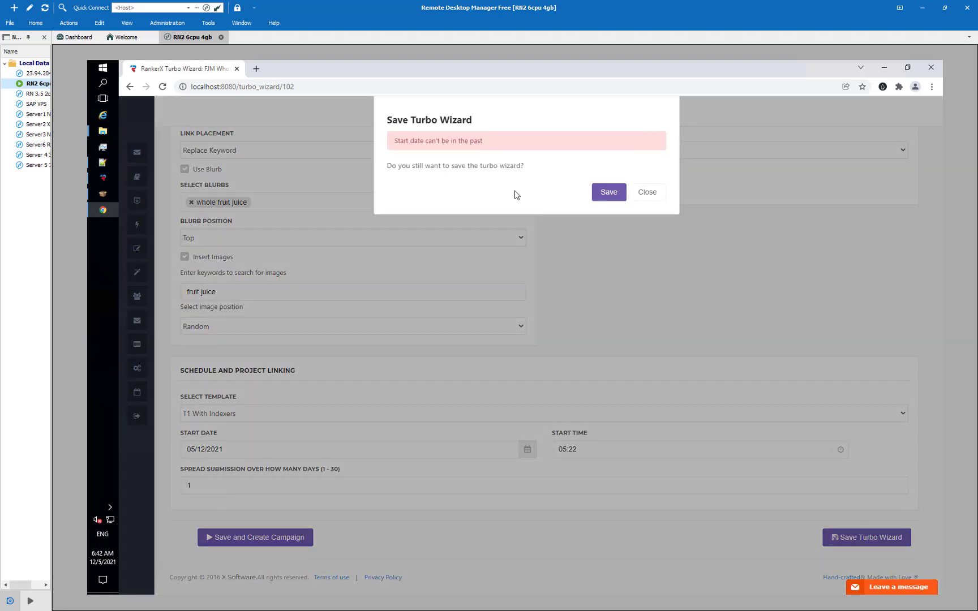
left_click(608, 191)
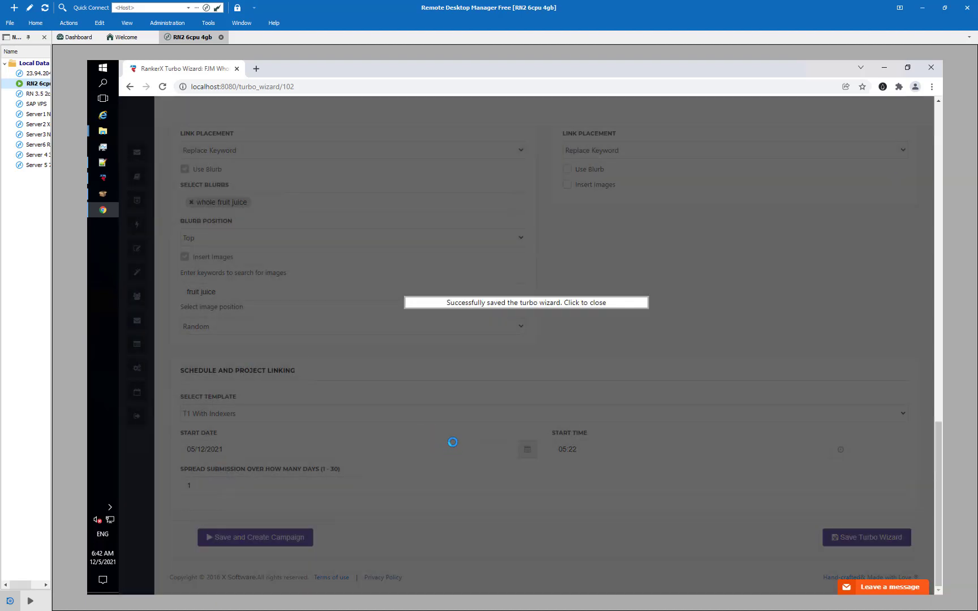
left_click(456, 442)
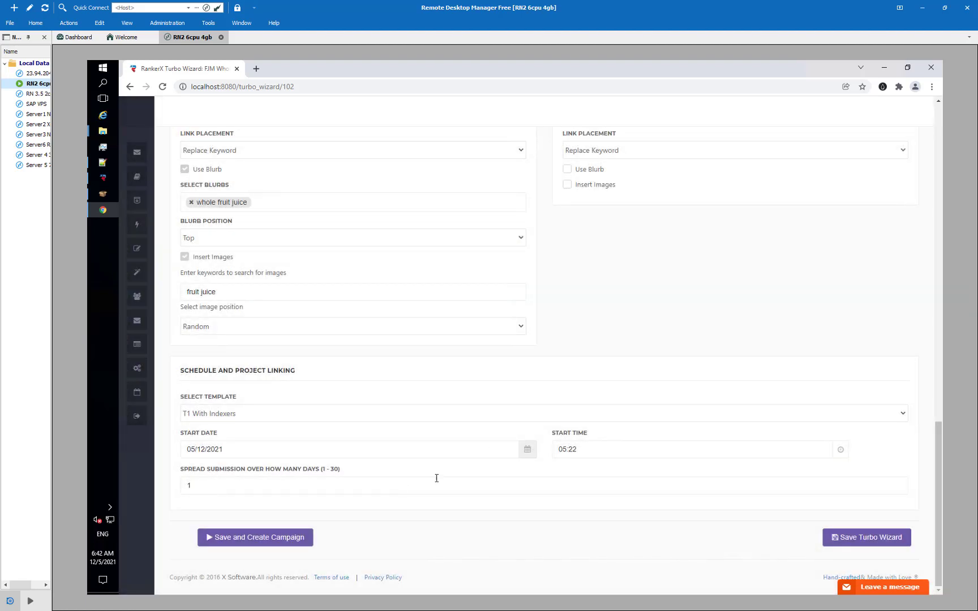
Set the start date to the 6th (06/12/2021) and save the turbo wizard.
left_click(482, 448)
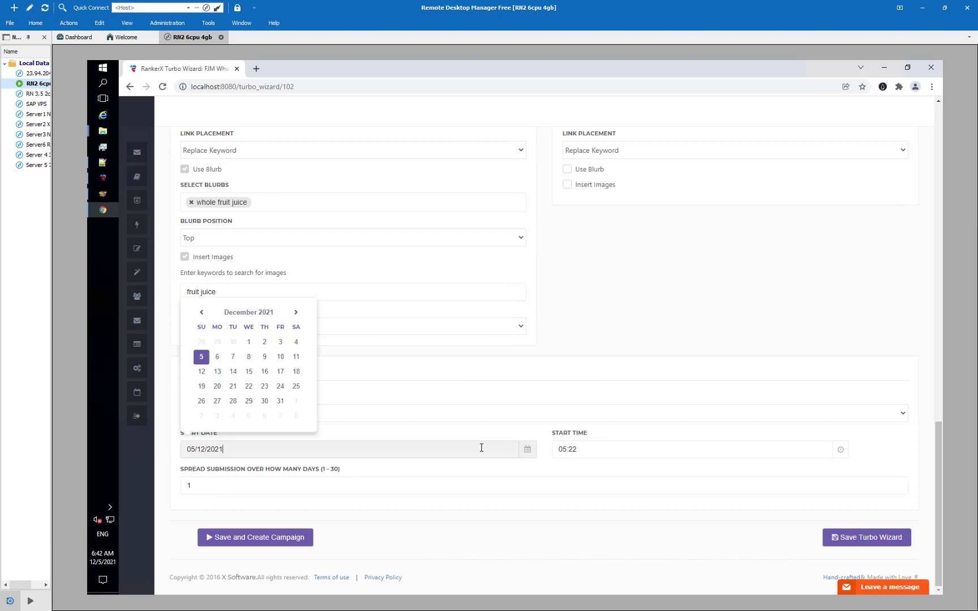
left_click(217, 357)
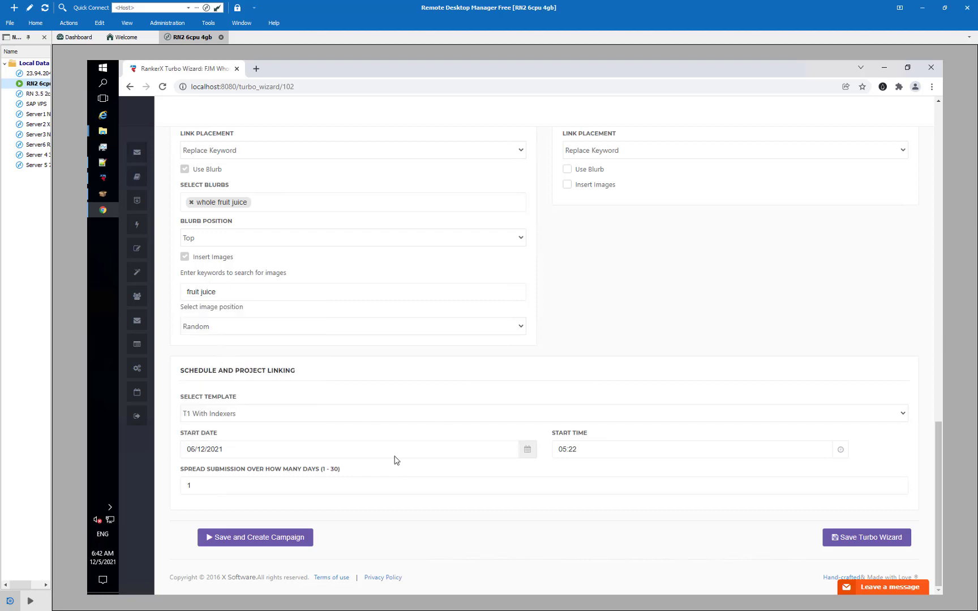
left_click(852, 542)
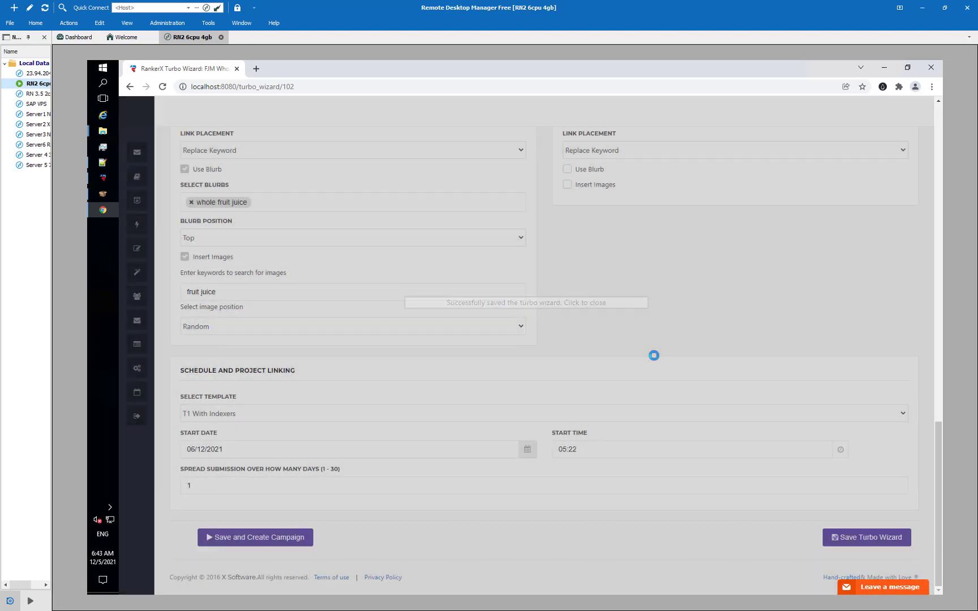
left_click(653, 355)
scroll(586, 370, "up", 8)
scroll(574, 375, "up", 6)
scroll(574, 374, "up", 6)
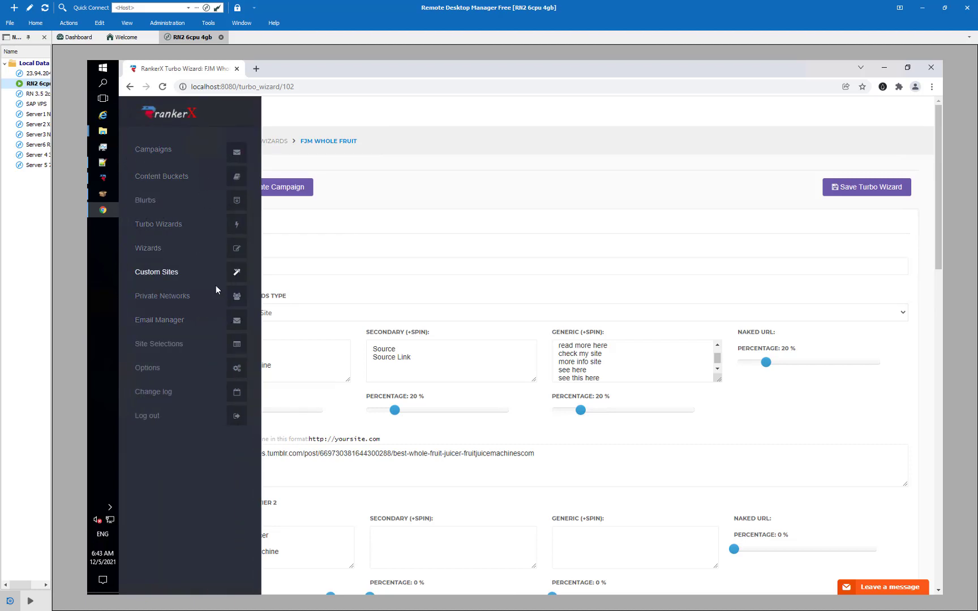
mouse_move(137, 306)
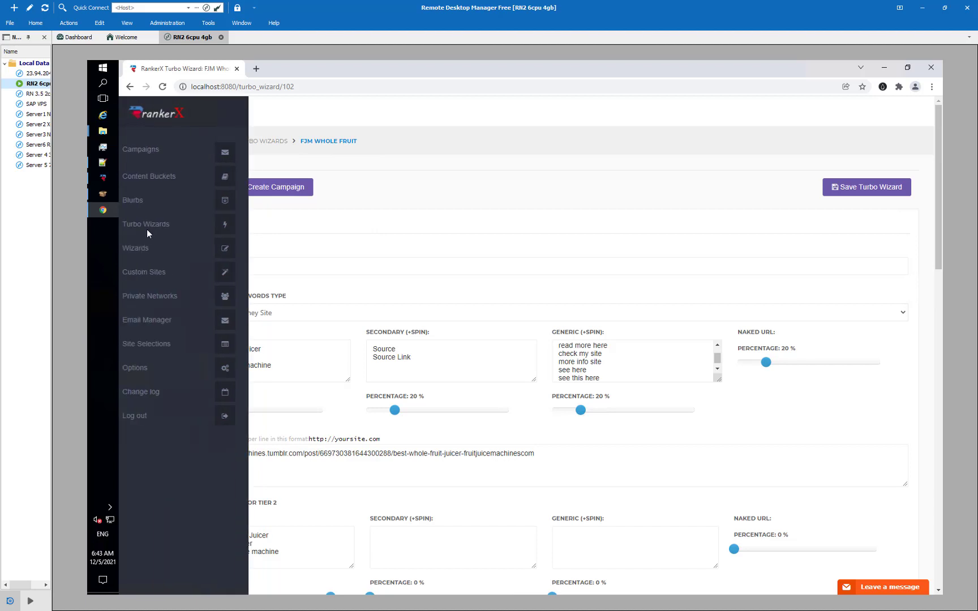
Reopen the FJM Whole Fruit turbo wizard and save it to create its campaign.
left_click(190, 226)
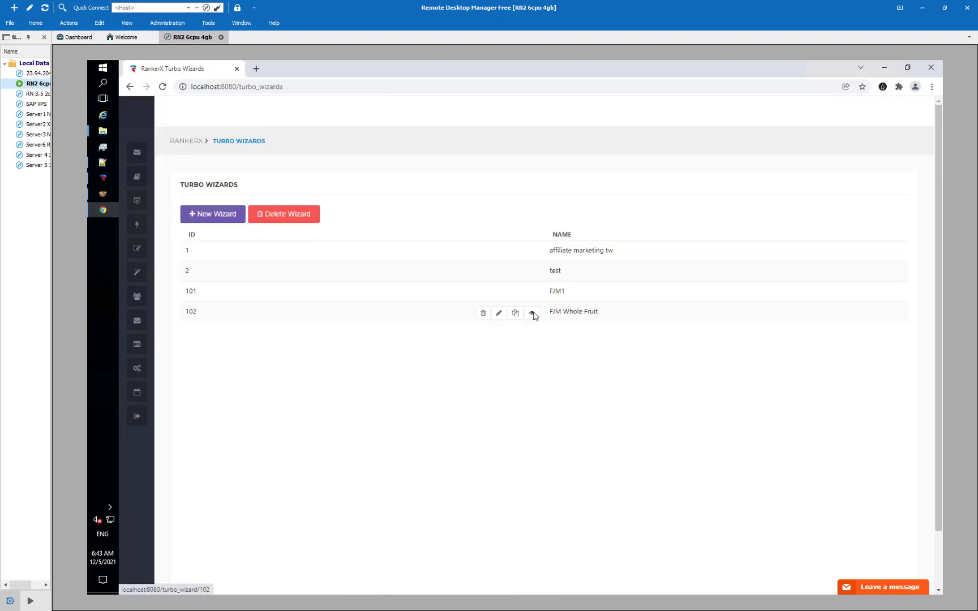
left_click(533, 313)
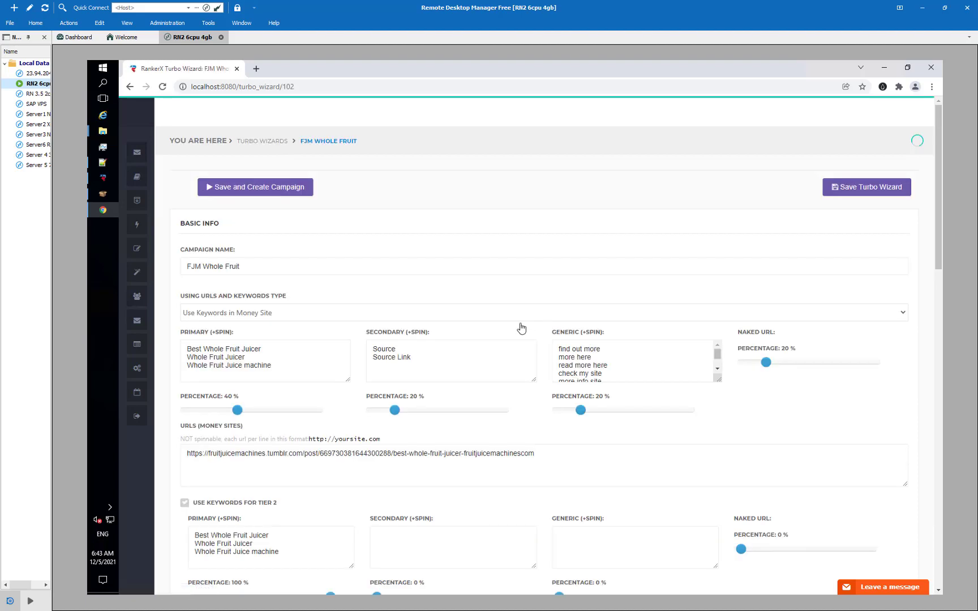
left_click(248, 190)
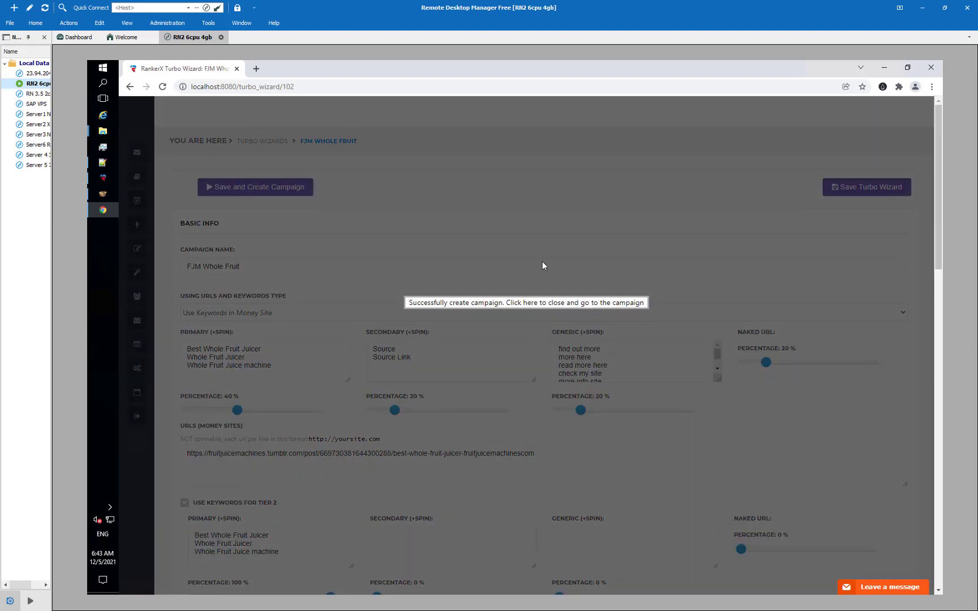
left_click(542, 261)
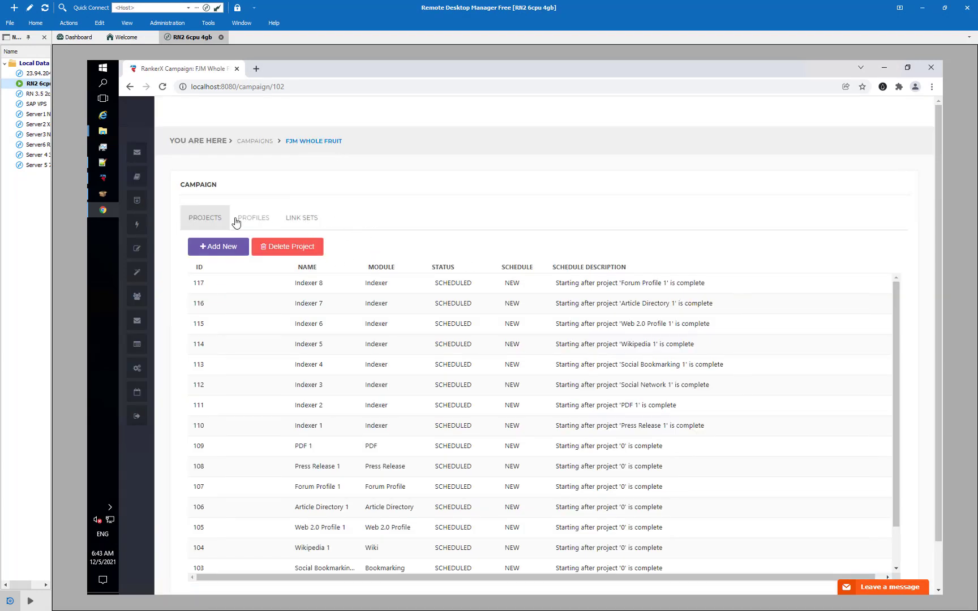
Review the campaign's Link Sets and Profiles, then return to its Projects list.
left_click(300, 218)
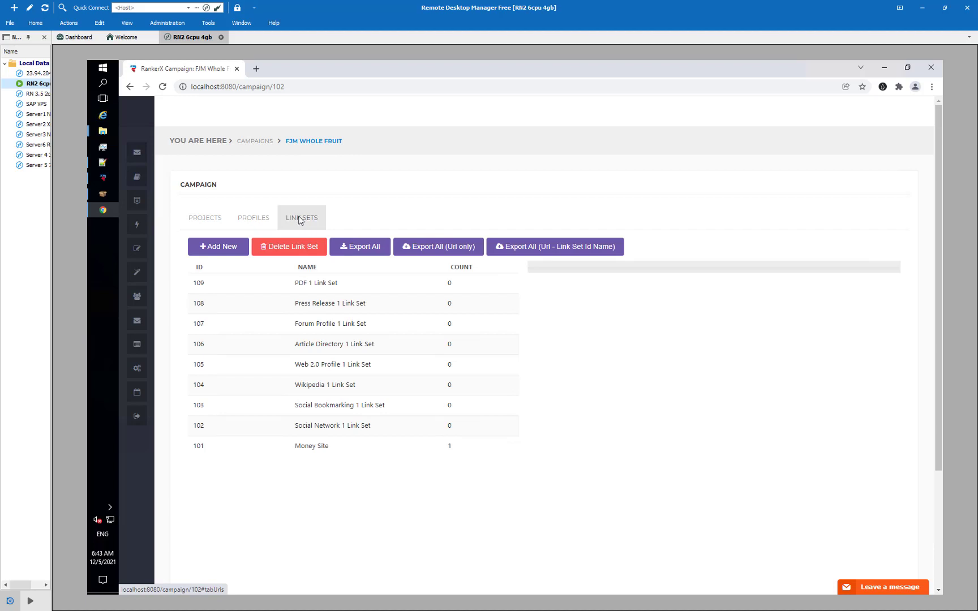
left_click(254, 218)
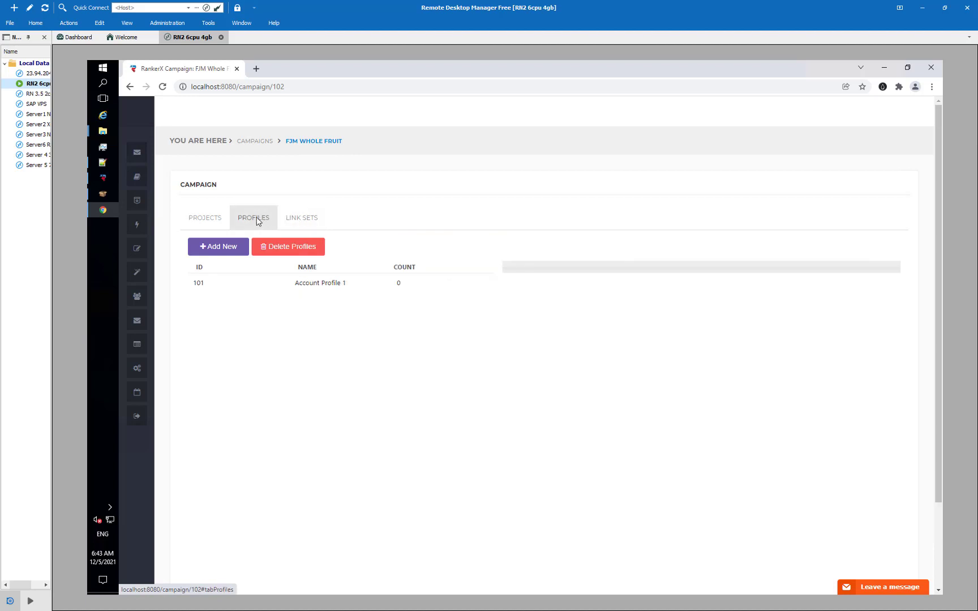
left_click(205, 218)
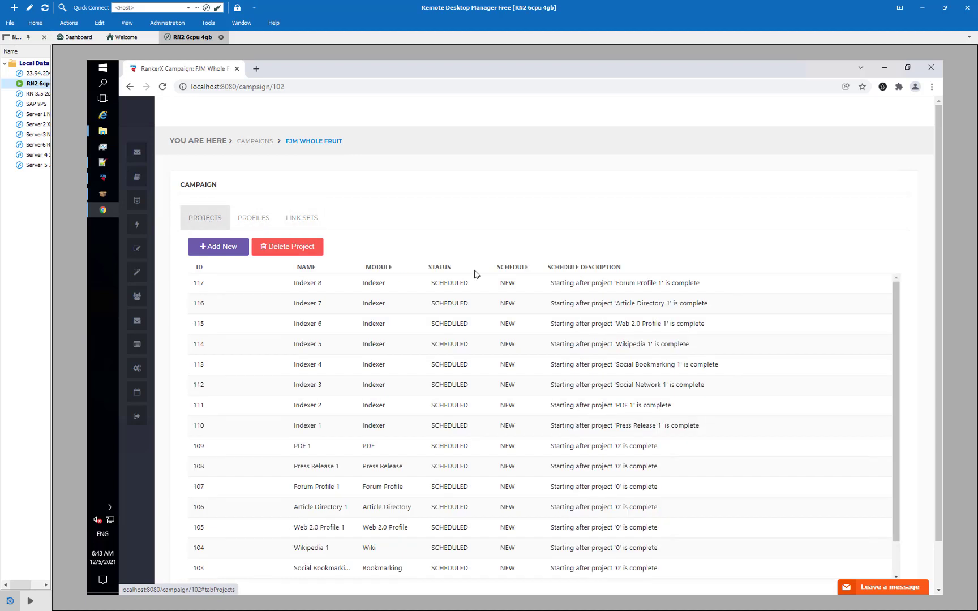
scroll(389, 328, "down", 1)
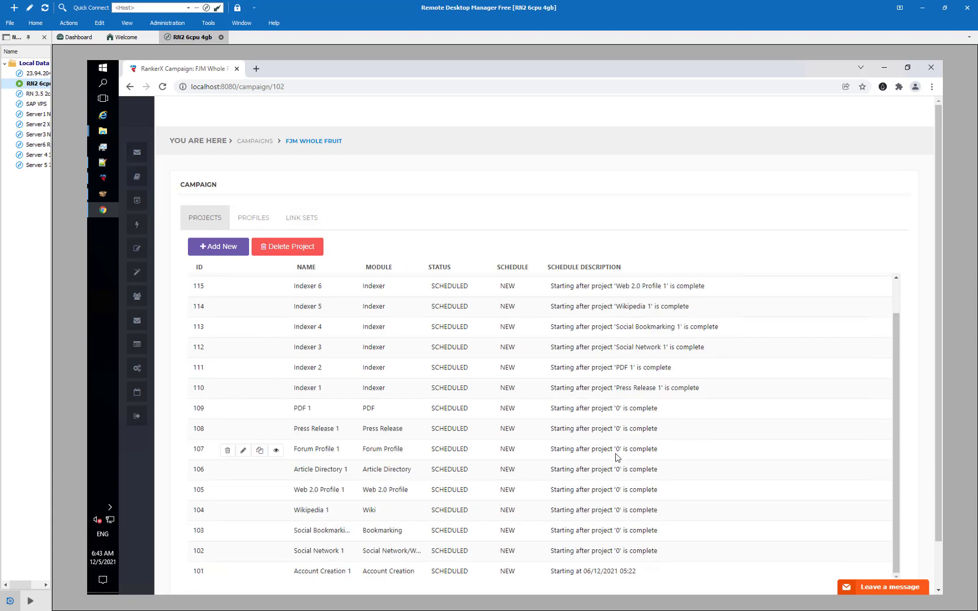
scroll(458, 428, "down", 2)
scroll(343, 404, "up", 1)
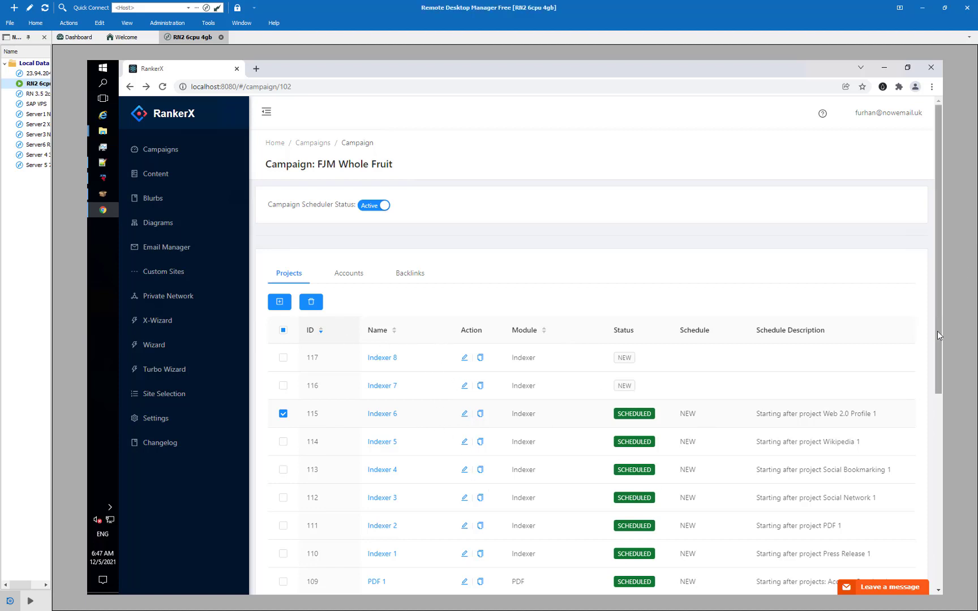
Delete the schedules of Indexer 6 and Indexer 5, returning to the project list each time.
left_click(382, 414)
left_click(473, 319)
left_click(371, 197)
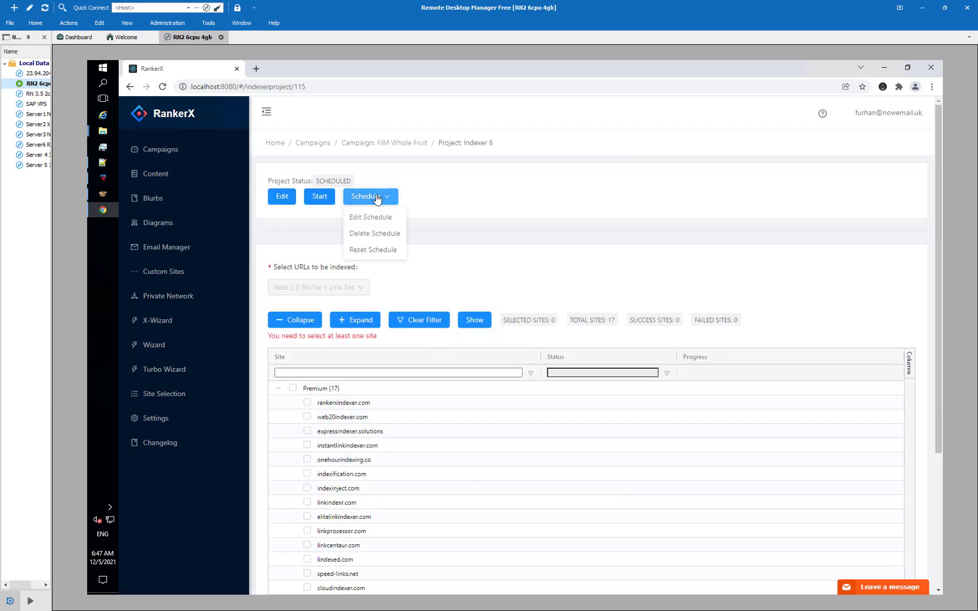
left_click(386, 235)
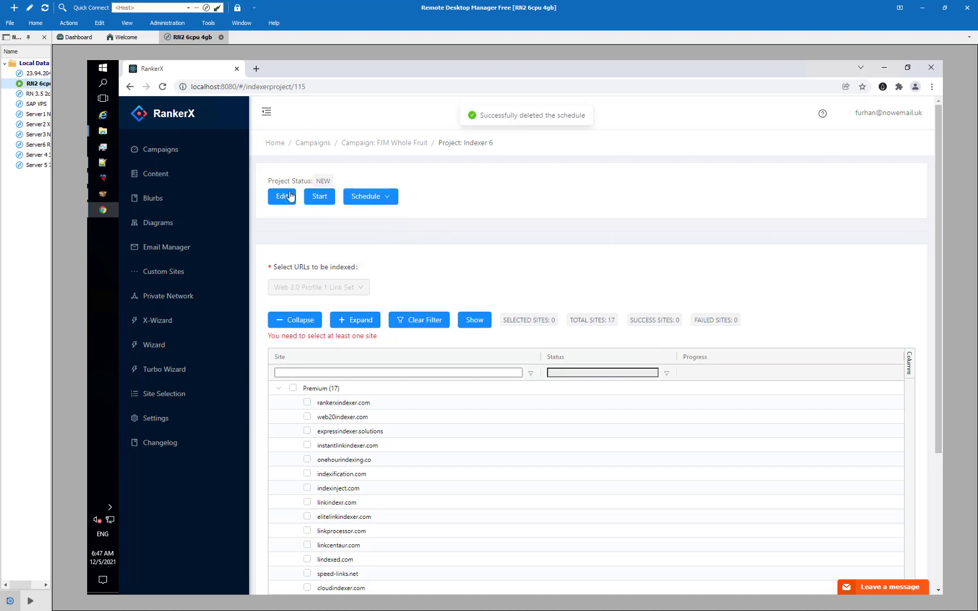
key("alt+Left")
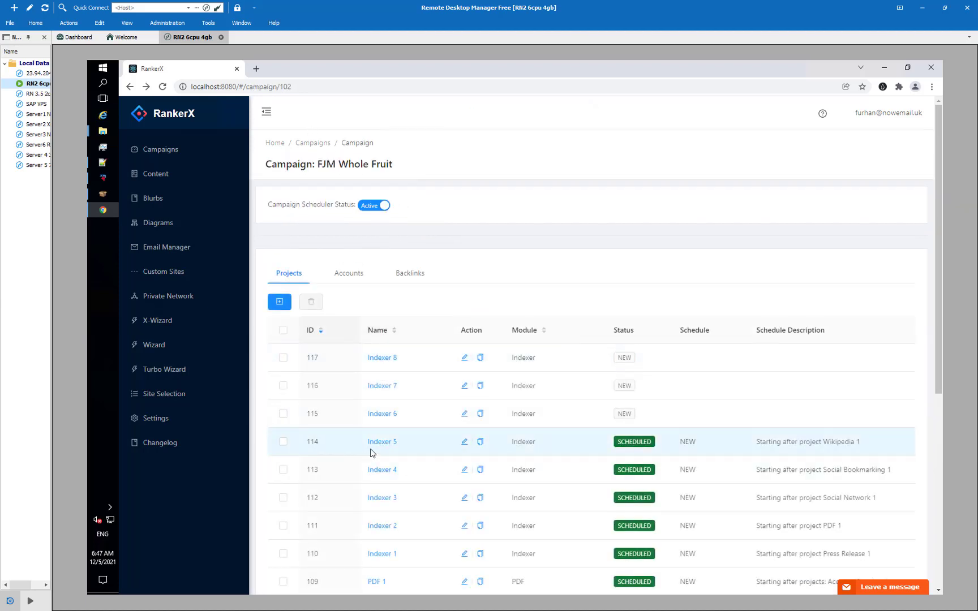
left_click(382, 442)
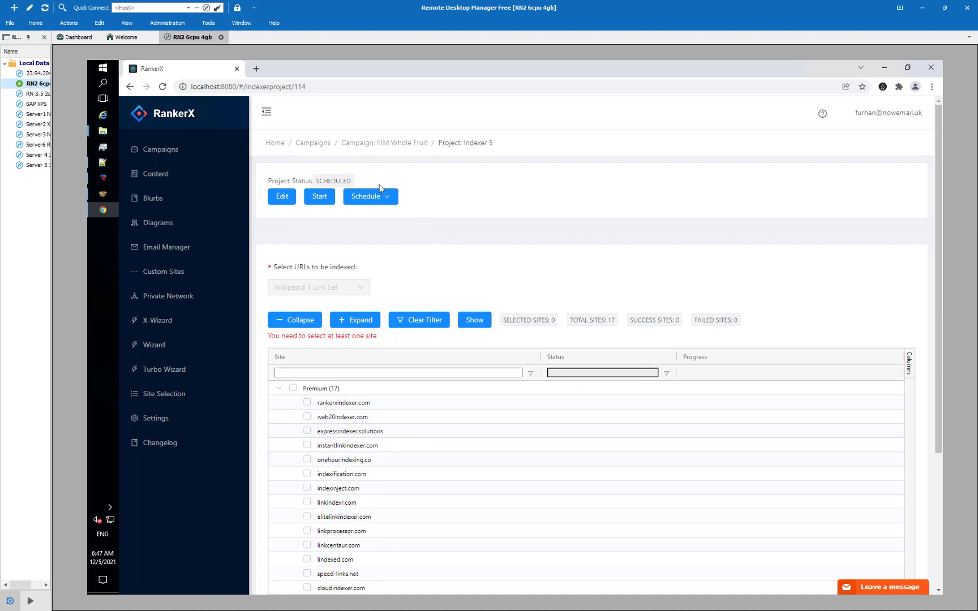
left_click(371, 196)
left_click(374, 231)
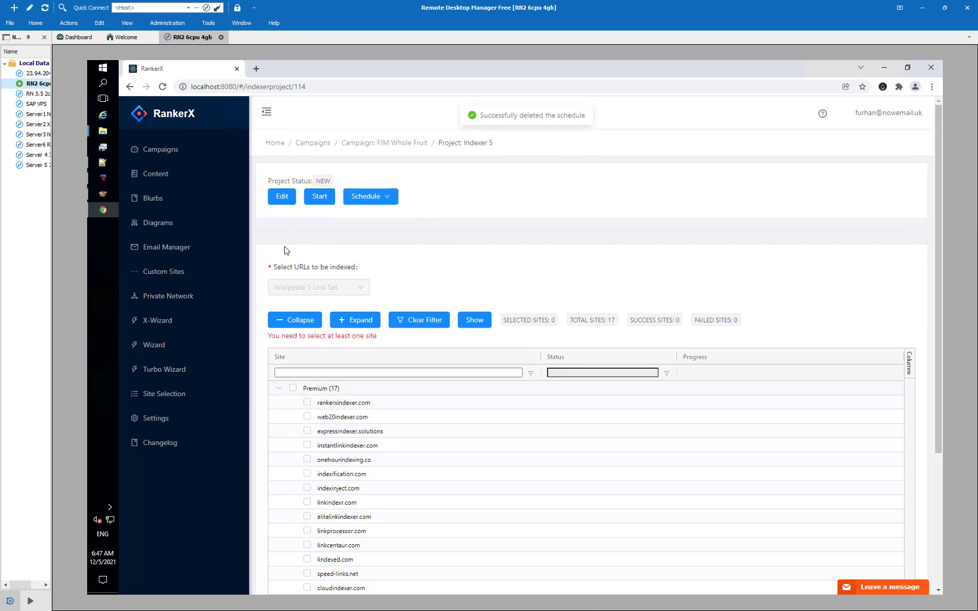
key("alt+Left")
scroll(359, 428, "down", 2)
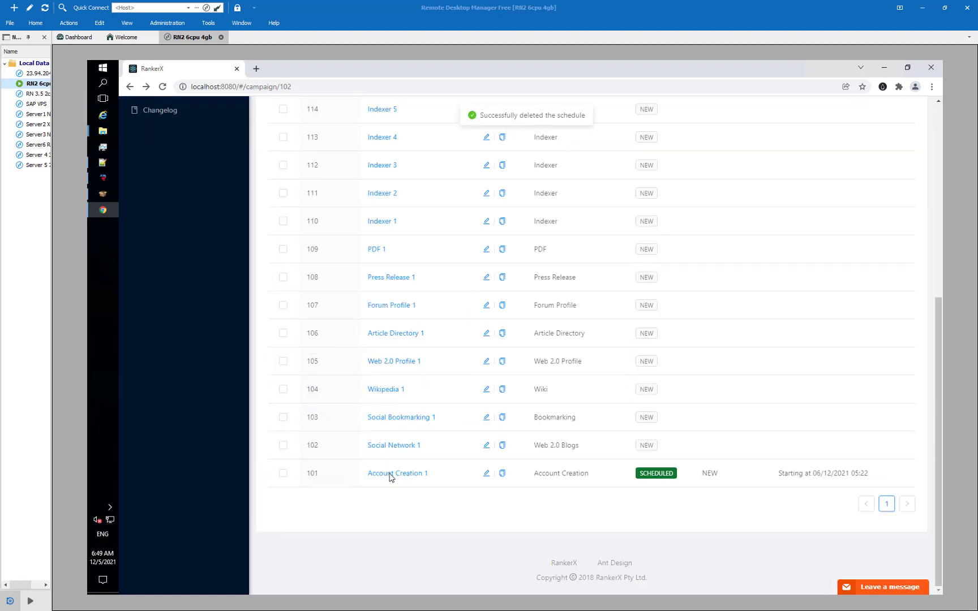
Delete Account Creation 1's schedule, then start the project so it shows RUNNING.
left_click(391, 474)
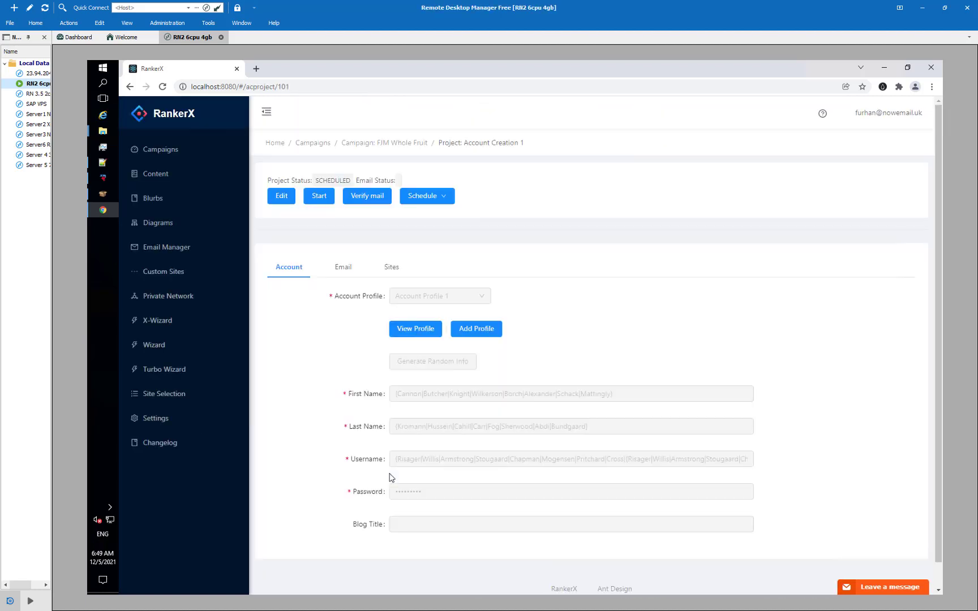
left_click(436, 196)
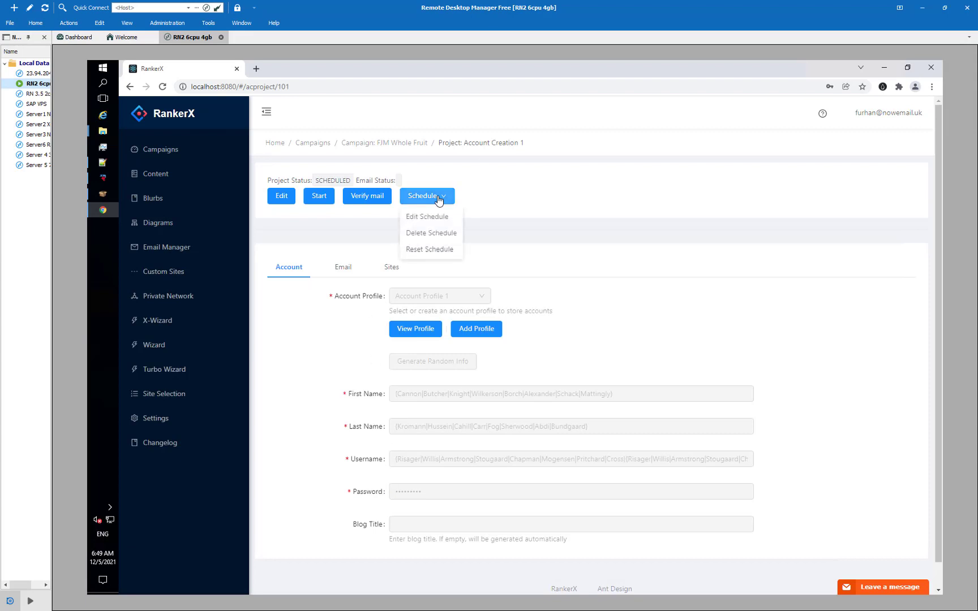
left_click(434, 236)
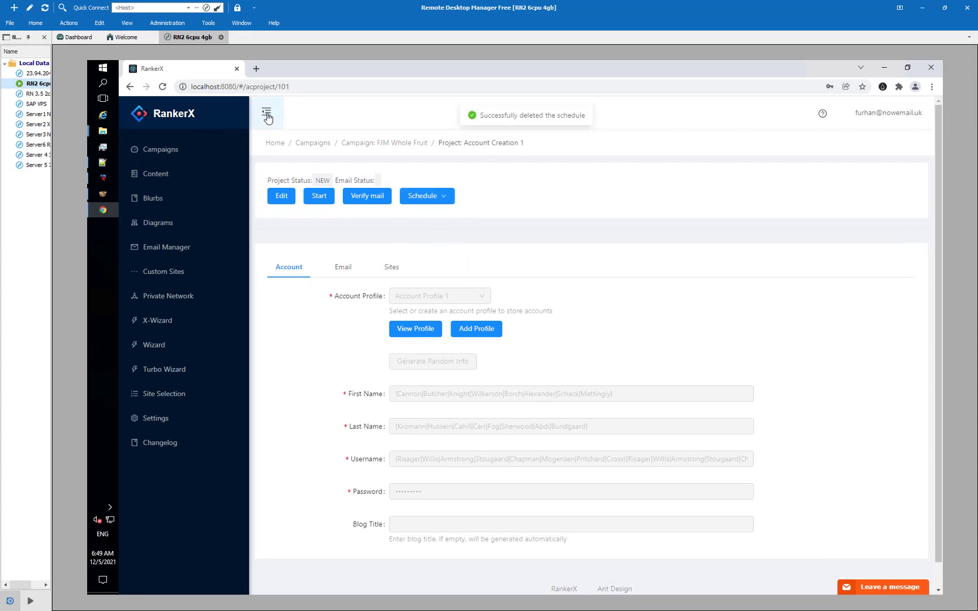
left_click(131, 86)
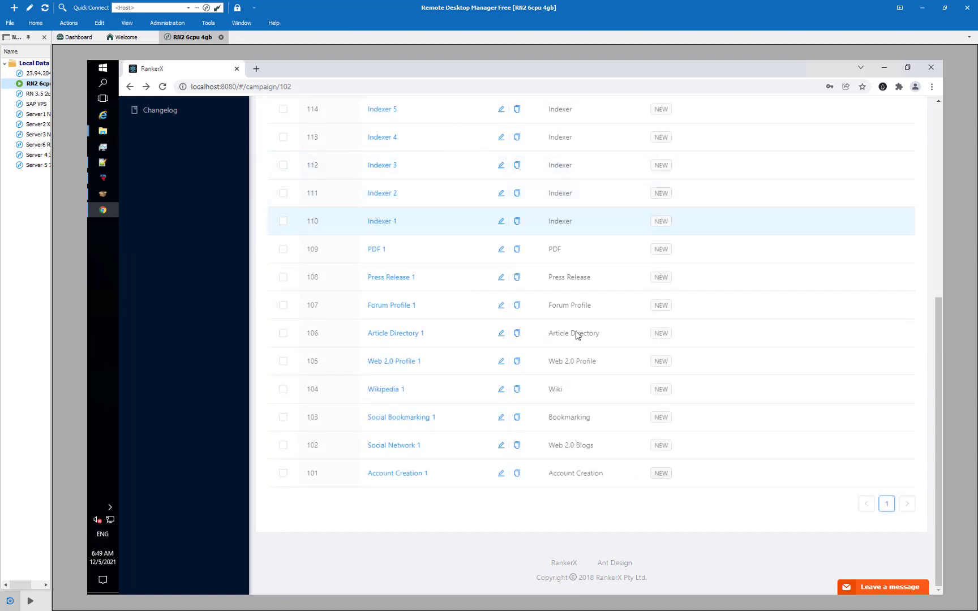
scroll(561, 333, "up", 5)
scroll(474, 367, "down", 4)
scroll(473, 374, "down", 4)
scroll(470, 535, "down", 3)
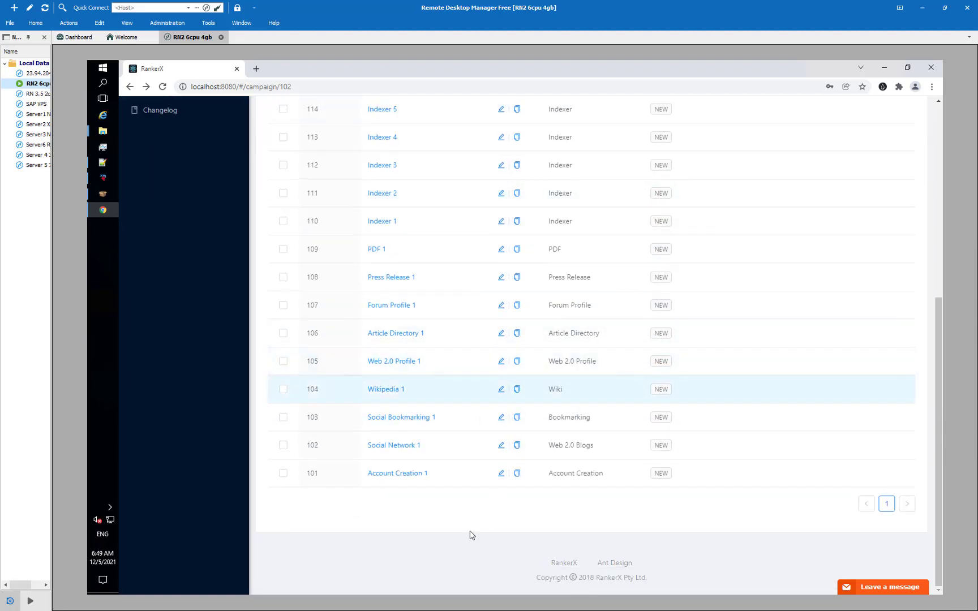
left_click(404, 474)
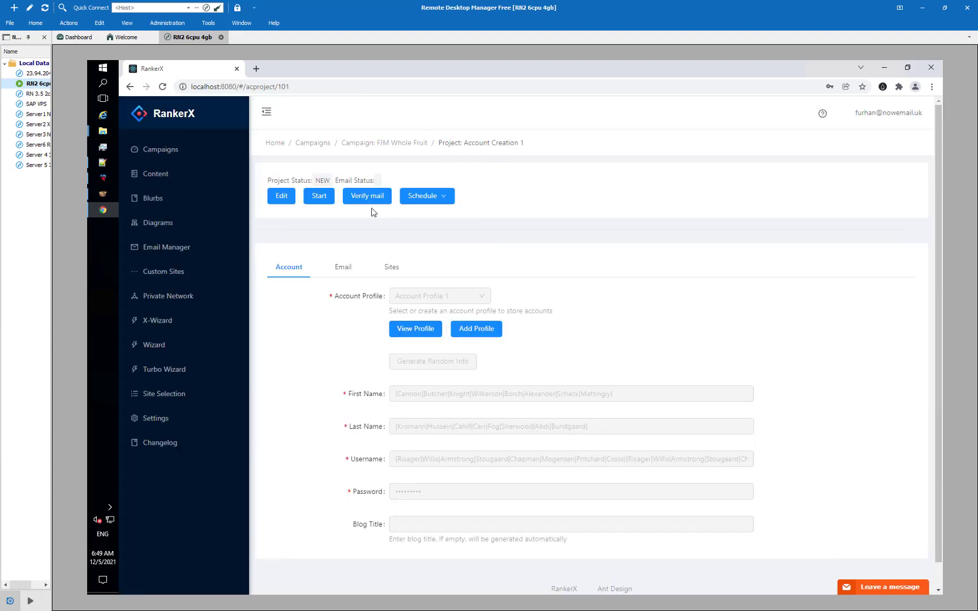
left_click(318, 200)
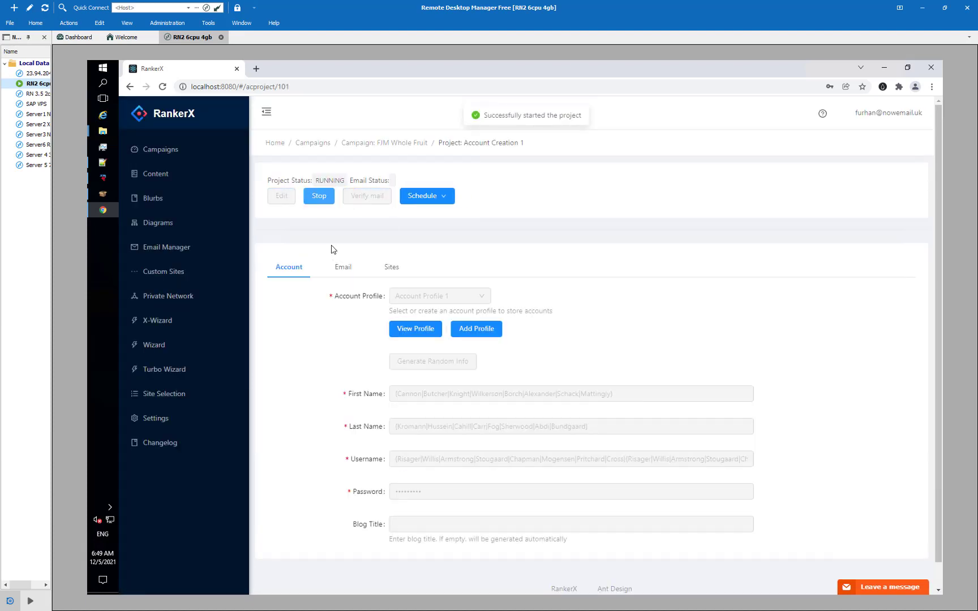
Navigate to the FJM 1 wizard's project linking diagram around the Money Site.
left_click(372, 146)
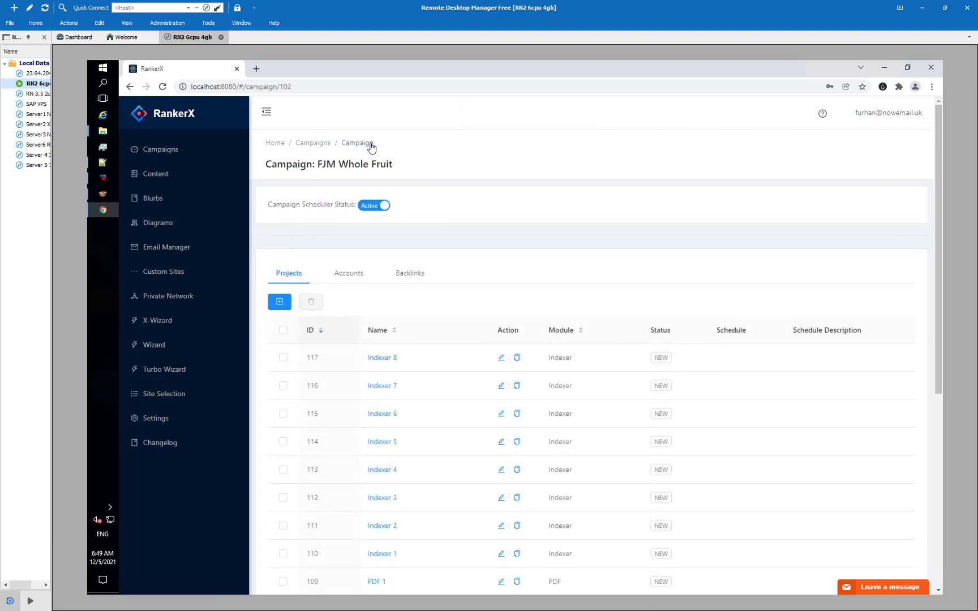
scroll(433, 190, "down", 2)
scroll(432, 190, "down", 3)
scroll(535, 336, "down", 2)
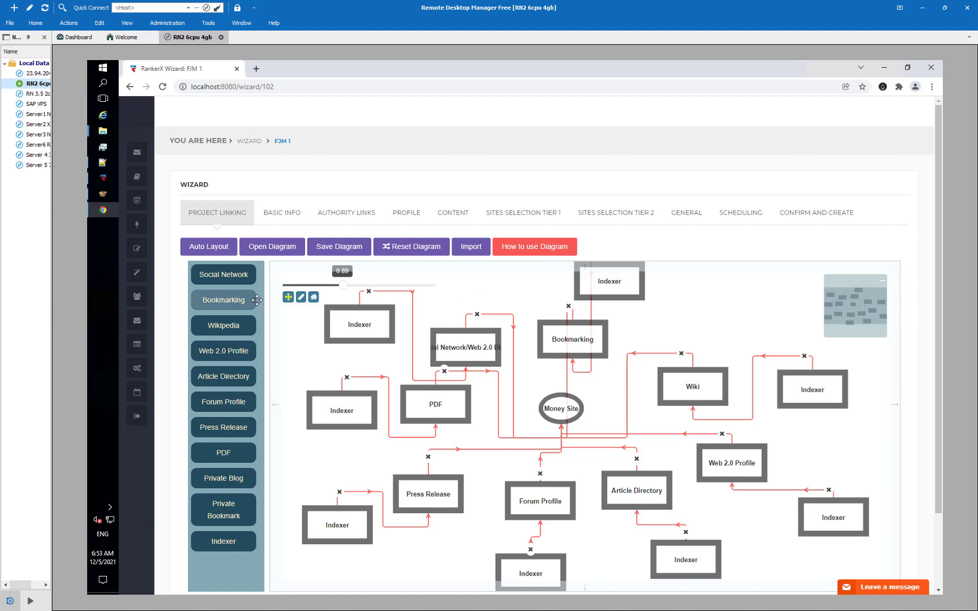
left_click(359, 313)
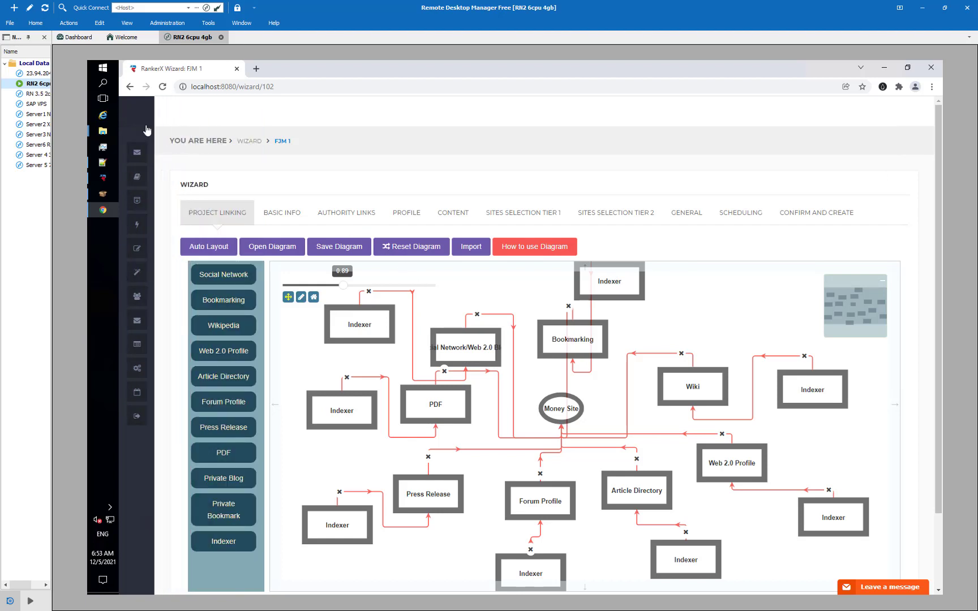
mouse_move(137, 153)
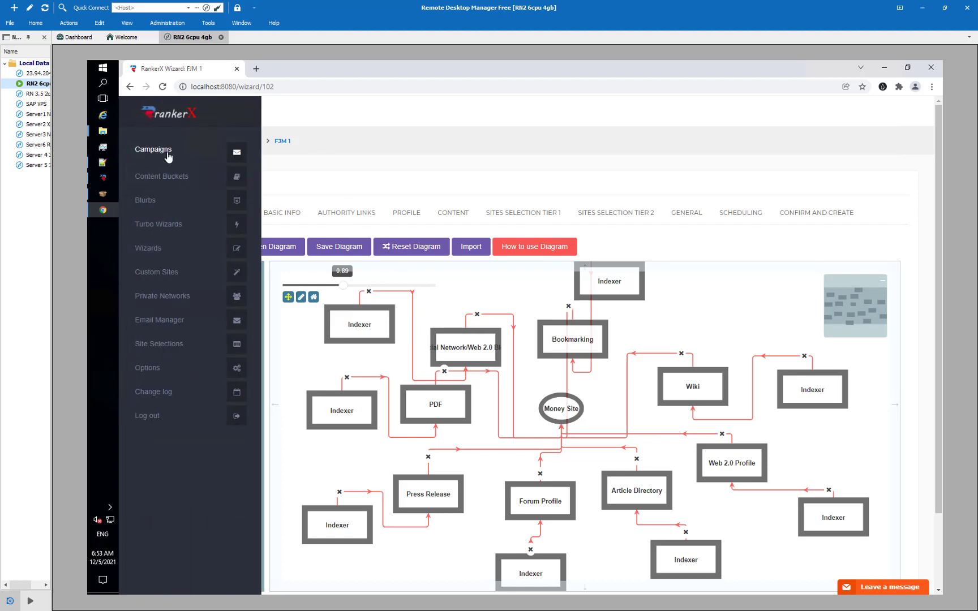
Return to the FJM Whole Fruit campaign, review its Accounts, and show the Projects list again.
left_click(154, 149)
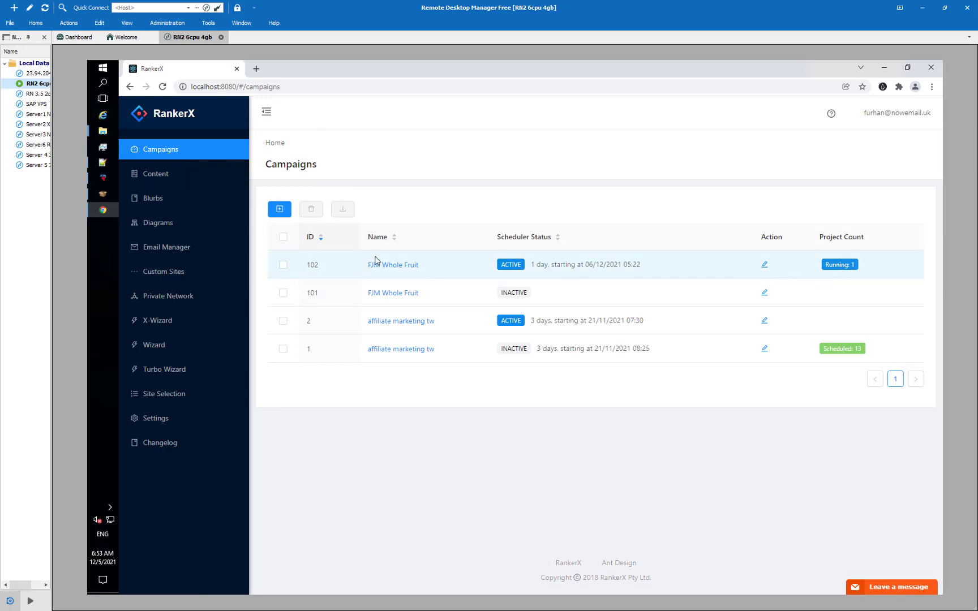
left_click(397, 266)
scroll(485, 425, "down", 1)
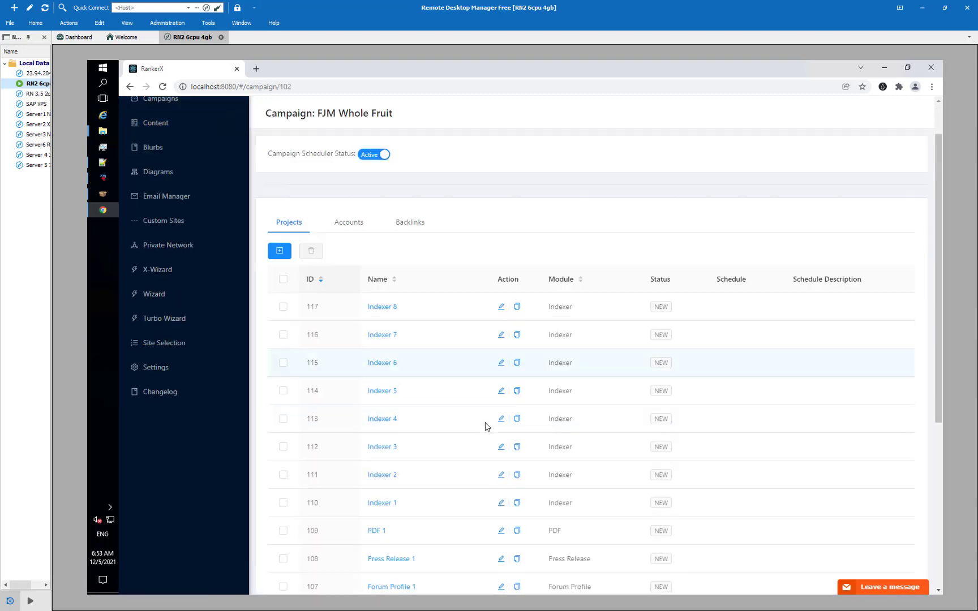
scroll(486, 424, "down", 5)
scroll(553, 472, "up", 4)
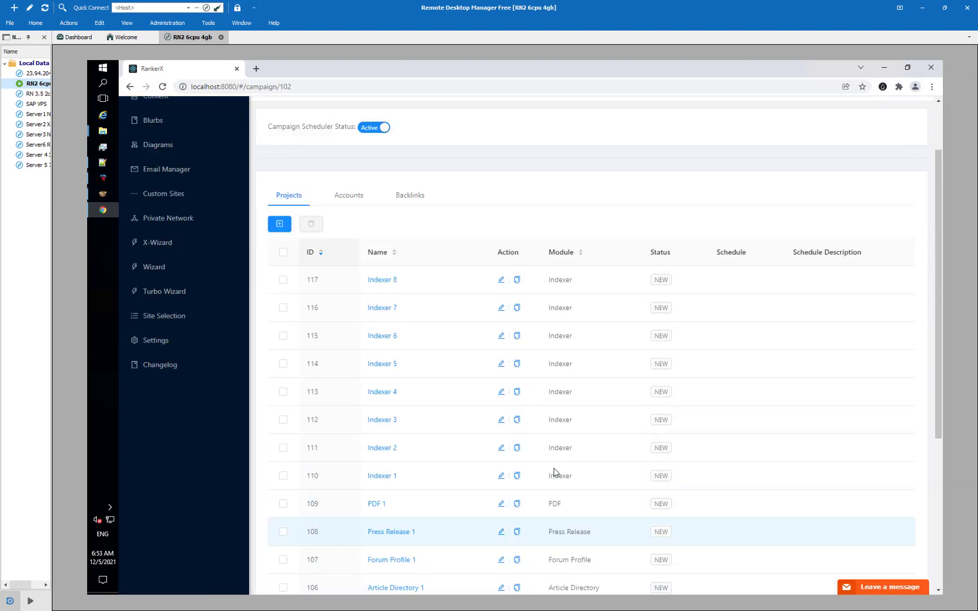
scroll(554, 471, "up", 3)
left_click(348, 274)
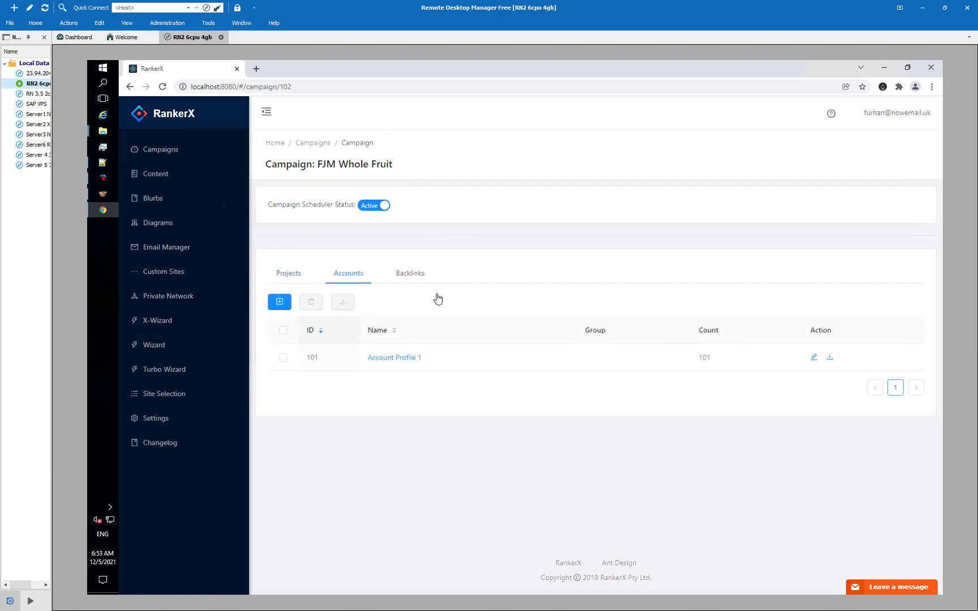
left_click(289, 273)
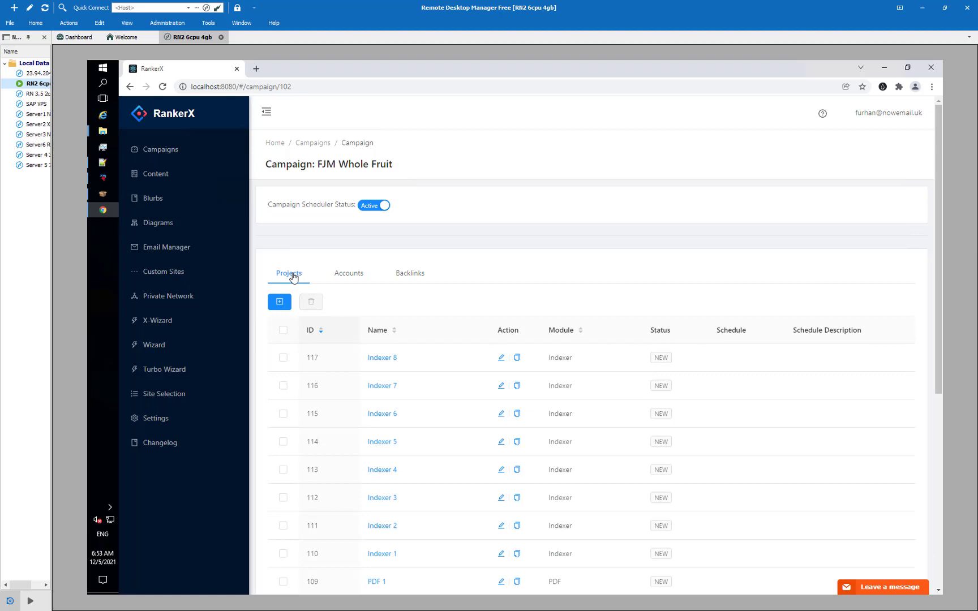